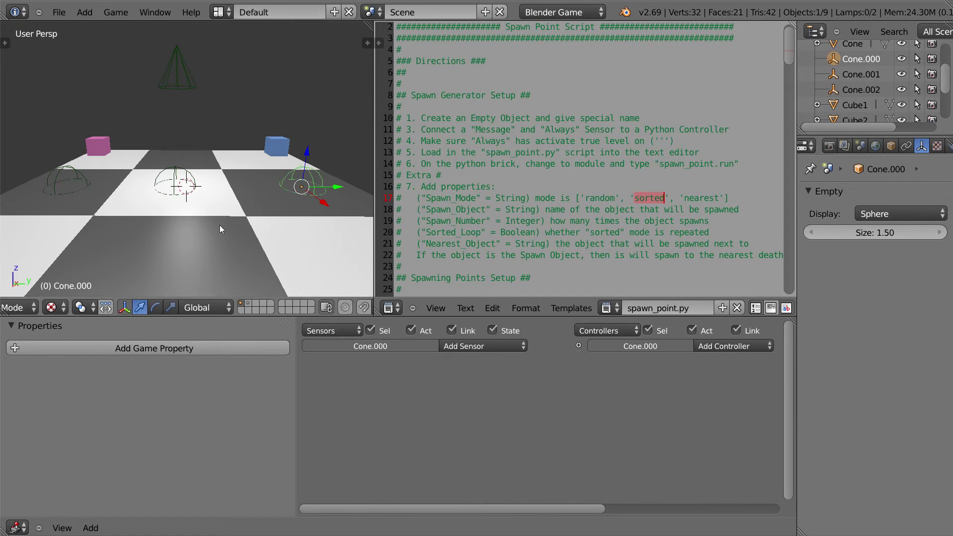
- Inspect the three sphere empties used as spawn points, the Cone object and the Spawn Generator's properties and logic bricks
{"action": "right_click", "coordinate": [175, 179]}
{"action": "right_click", "coordinate": [57, 173]}
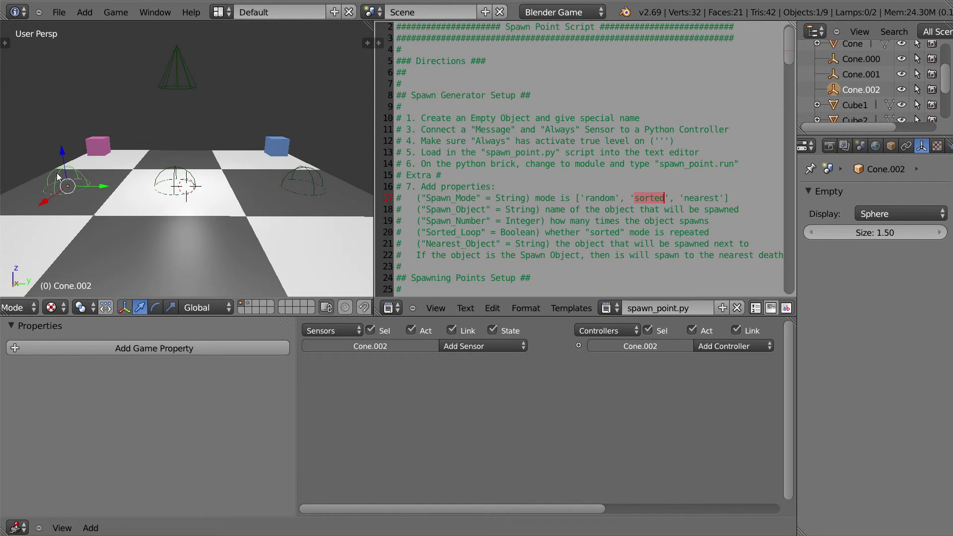
{"action": "right_click", "coordinate": [176, 175]}
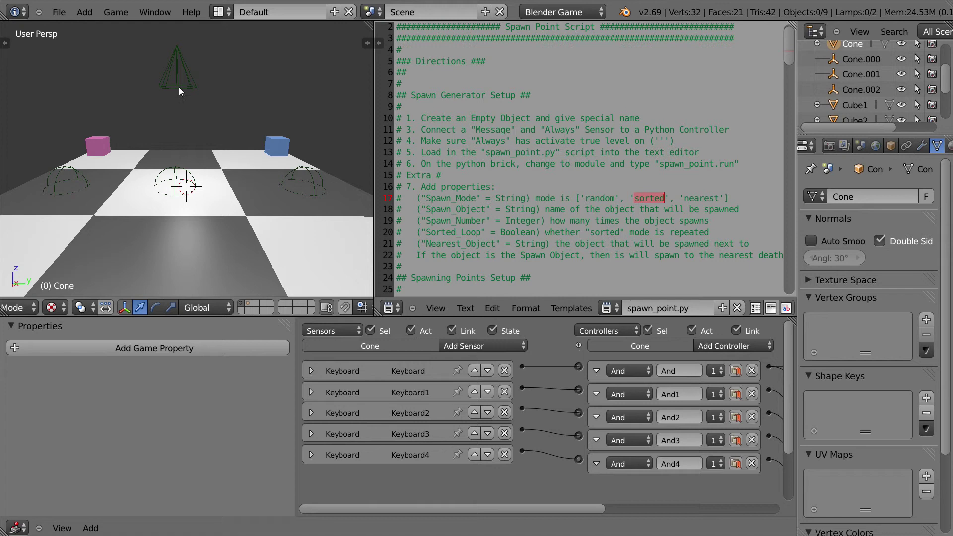
{"action": "left_click", "coordinate": [305, 171]}
{"action": "left_click", "coordinate": [173, 170]}
{"action": "left_click", "coordinate": [61, 172]}
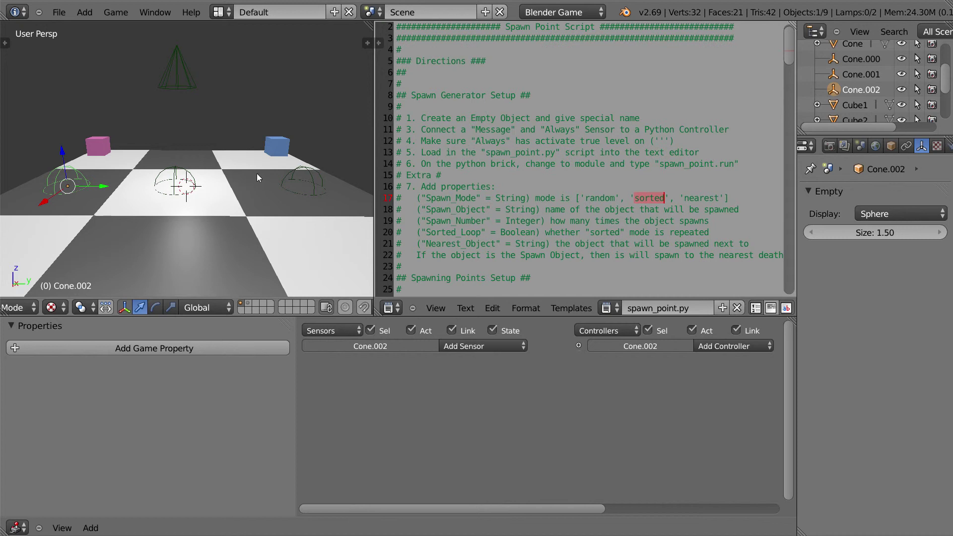
{"action": "right_click", "coordinate": [184, 71]}
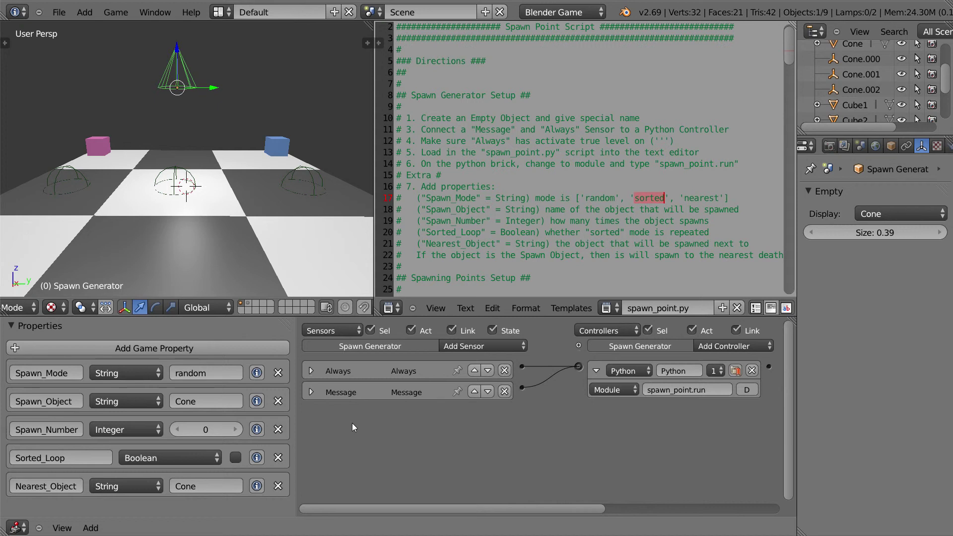
- Review the three spawn points and the Spawn Generator, and test-run the game in random spawn mode
{"action": "right_click", "coordinate": [298, 176]}
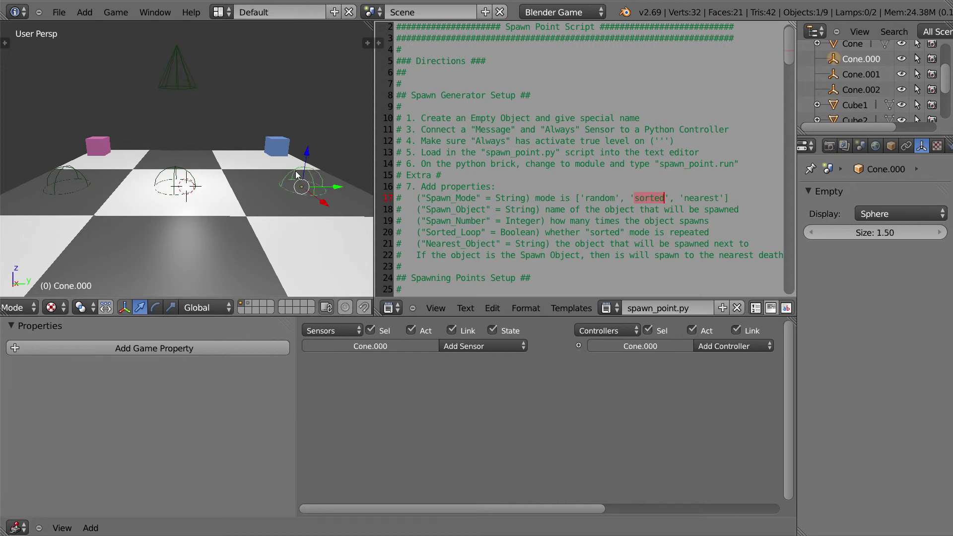
{"action": "right_click", "coordinate": [170, 176]}
{"action": "right_click", "coordinate": [67, 171]}
{"action": "right_click", "coordinate": [179, 66]}
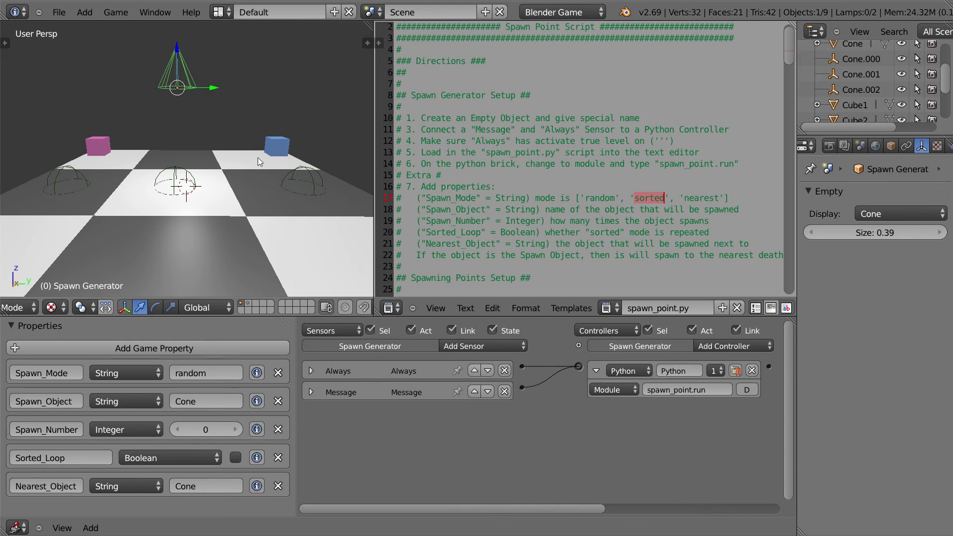
{"action": "key", "text": "p"}
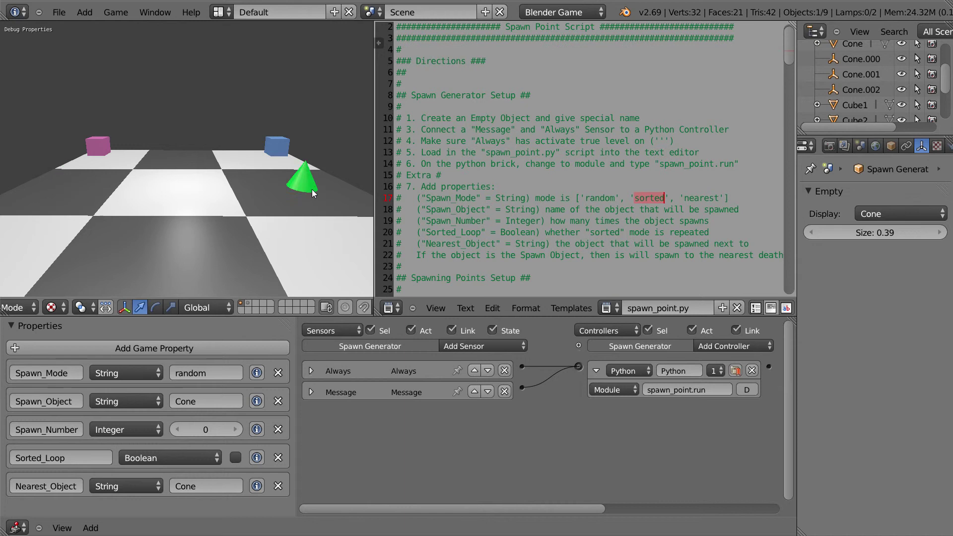
{"action": "key", "text": "Escape"}
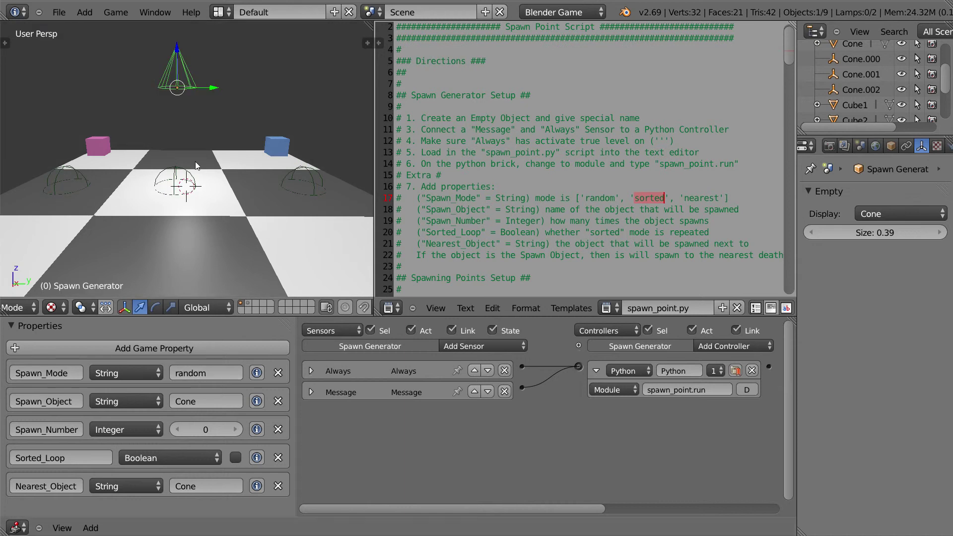
- Examine the object names of the three sphere spawn points and how they are numbered
{"action": "right_click", "coordinate": [155, 171]}
{"action": "right_click", "coordinate": [63, 167]}
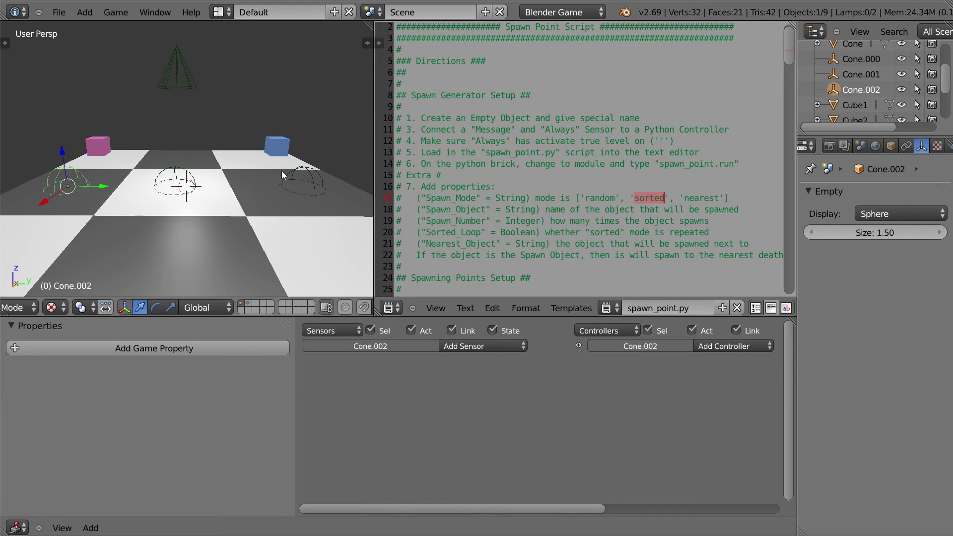
{"action": "right_click", "coordinate": [303, 171]}
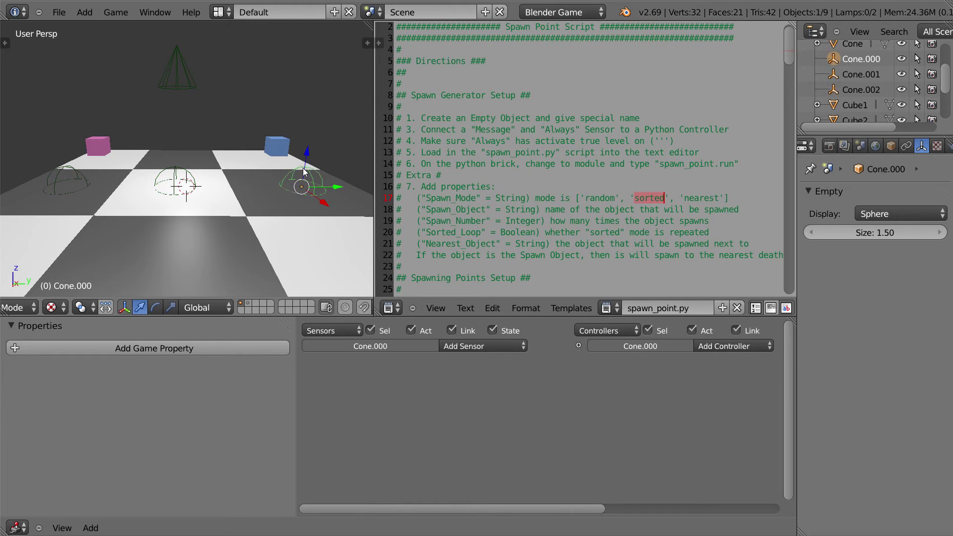
{"action": "right_click", "coordinate": [174, 171], "text": "shift"}
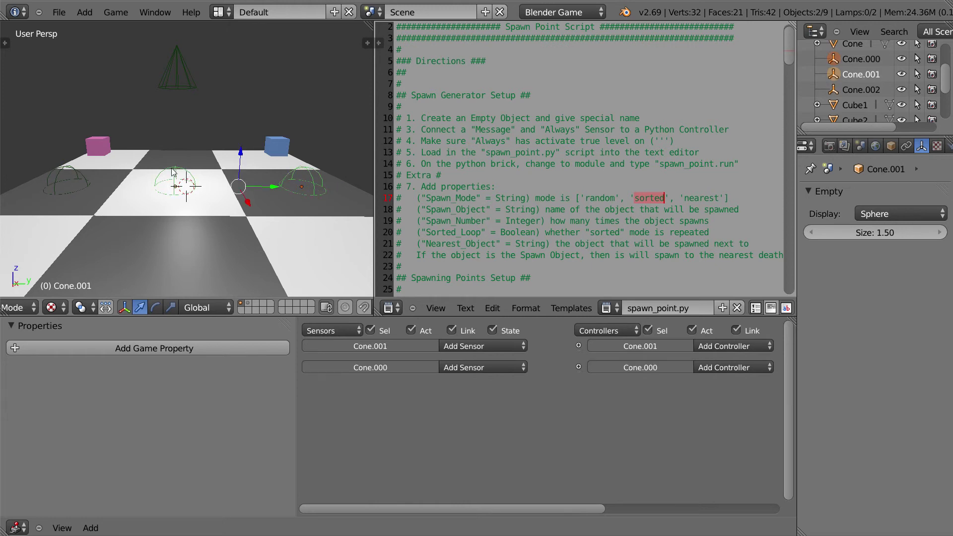
{"action": "right_click", "coordinate": [56, 168], "text": "shift"}
{"action": "right_click", "coordinate": [305, 172]}
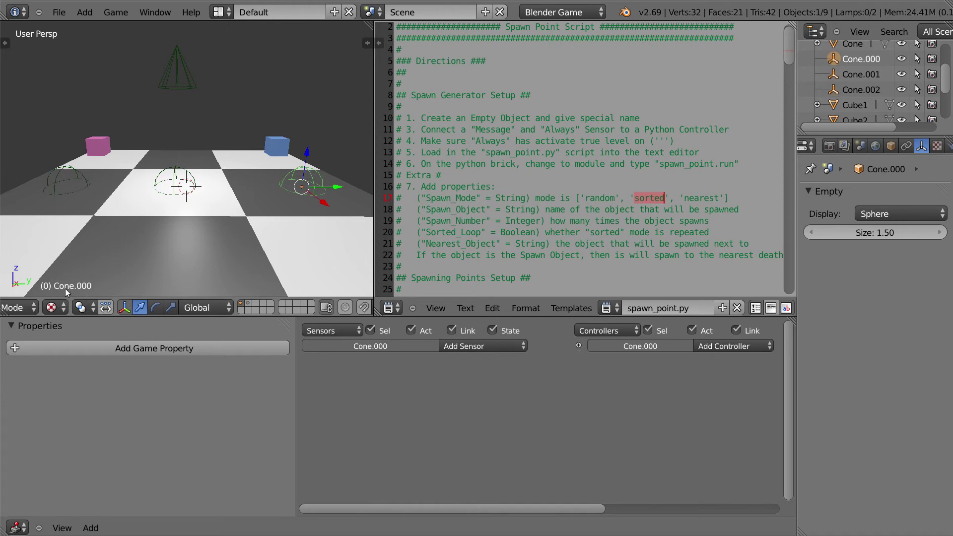
{"action": "right_click", "coordinate": [182, 168]}
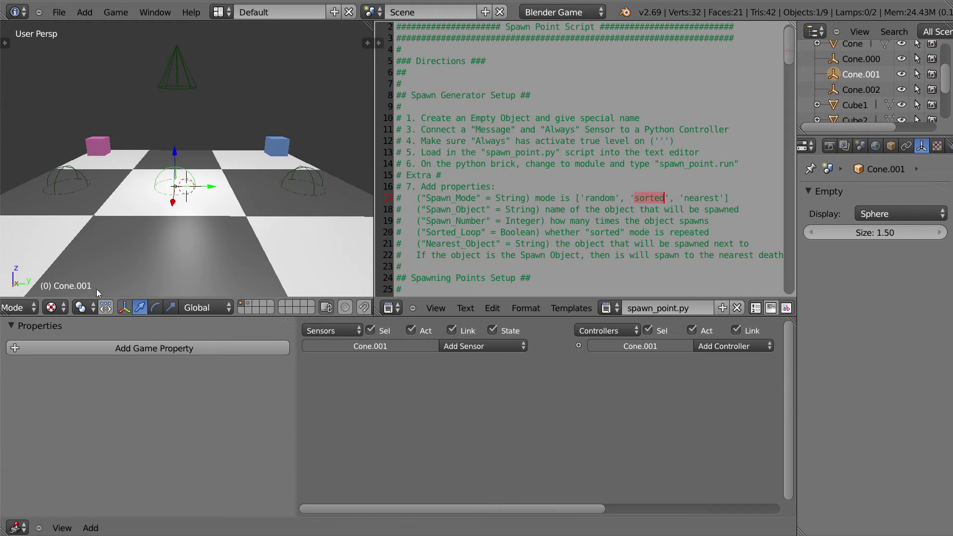
{"action": "right_click", "coordinate": [304, 171]}
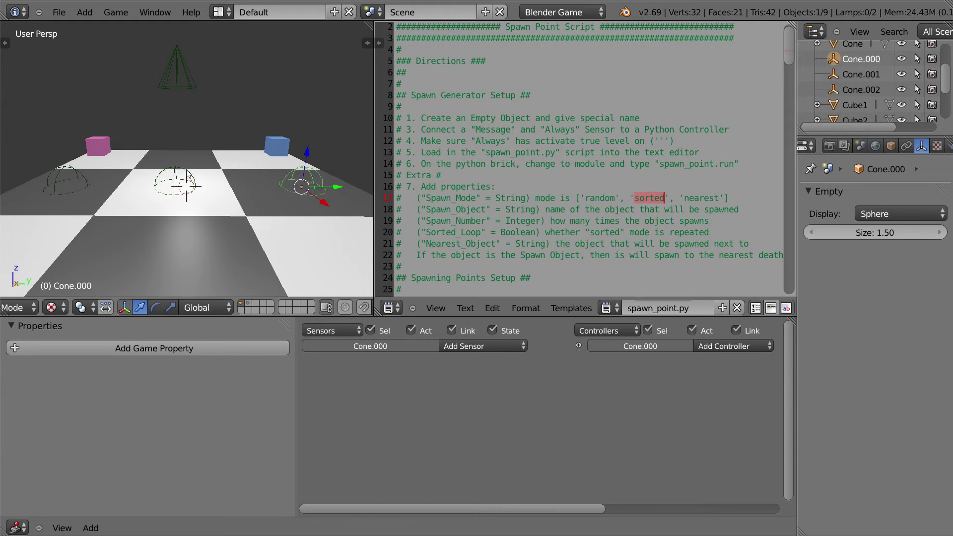
{"action": "right_click", "coordinate": [174, 167]}
{"action": "right_click", "coordinate": [68, 172]}
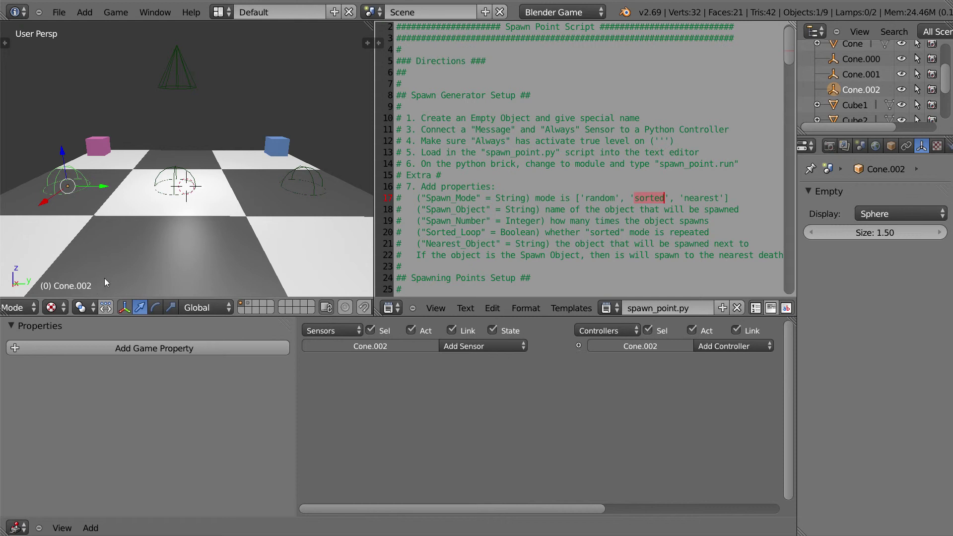
{"action": "right_click", "coordinate": [185, 182]}
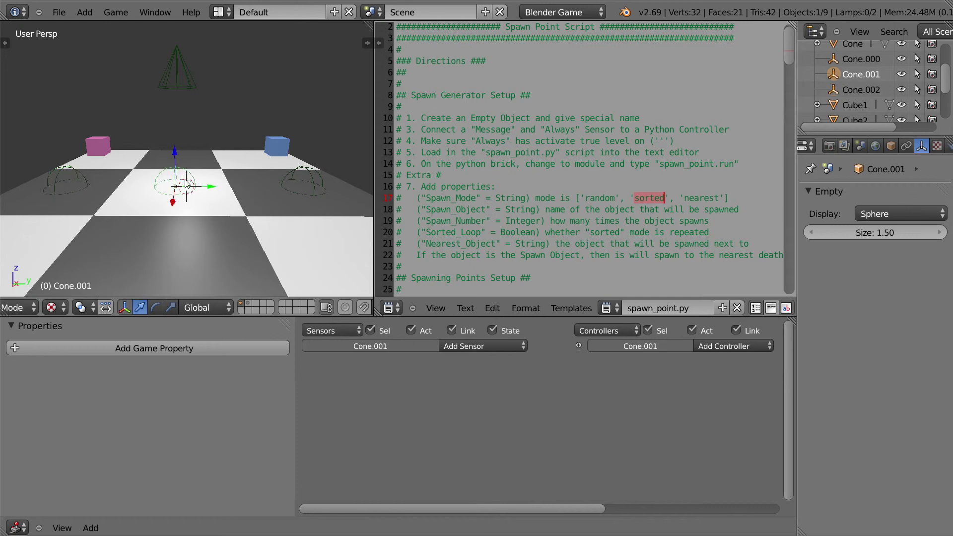
{"action": "key", "text": "shift+d"}
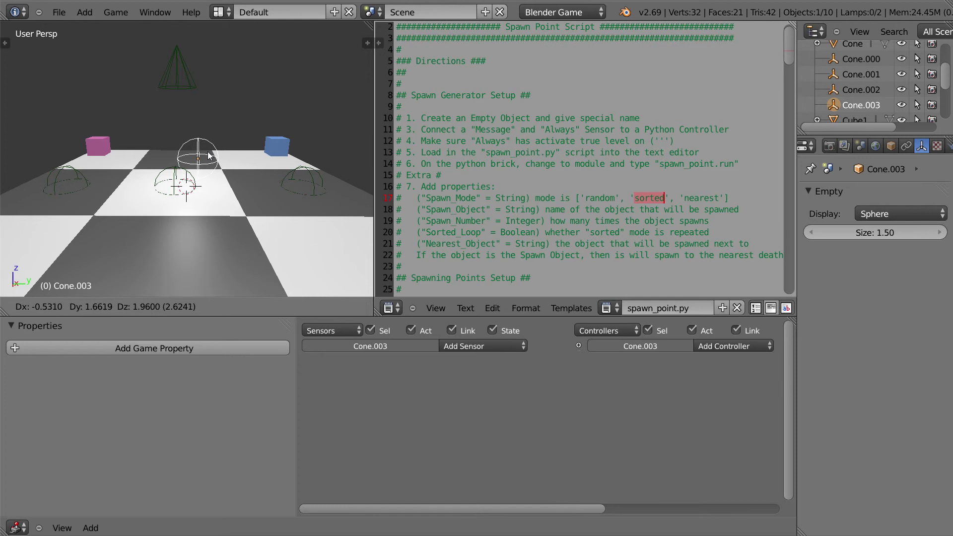
{"action": "right_click", "coordinate": [176, 193]}
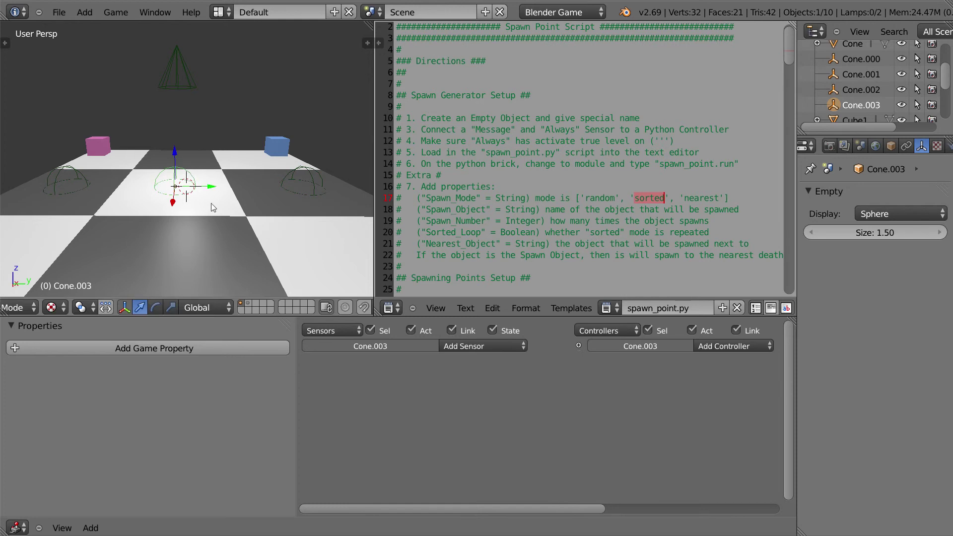
{"action": "key", "text": "x"}
{"action": "left_click", "coordinate": [191, 203]}
- Duplicate the three sphere spawn points together and move the copies about 5.8 units along the X axis onto the front row of tiles
{"action": "right_click", "coordinate": [311, 170]}
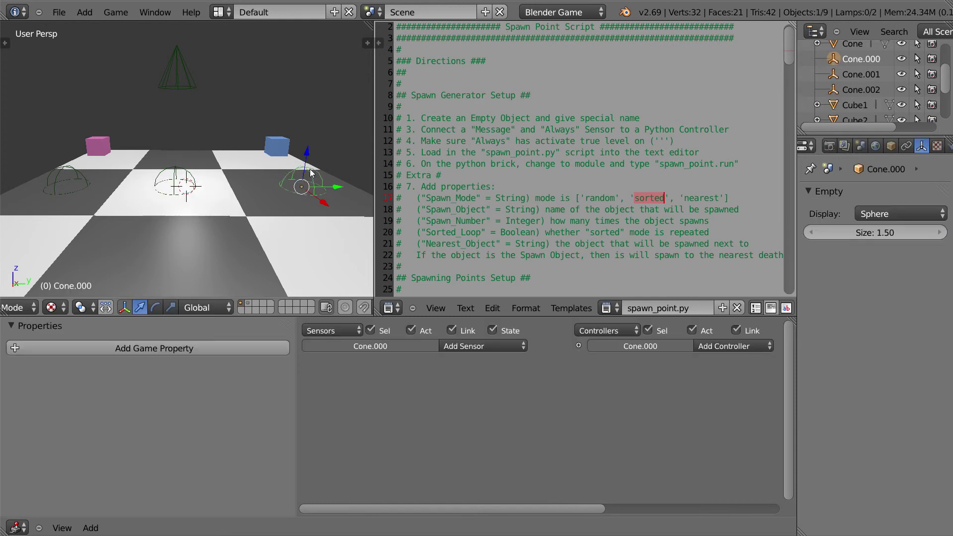
{"action": "right_click", "coordinate": [173, 176], "text": "shift"}
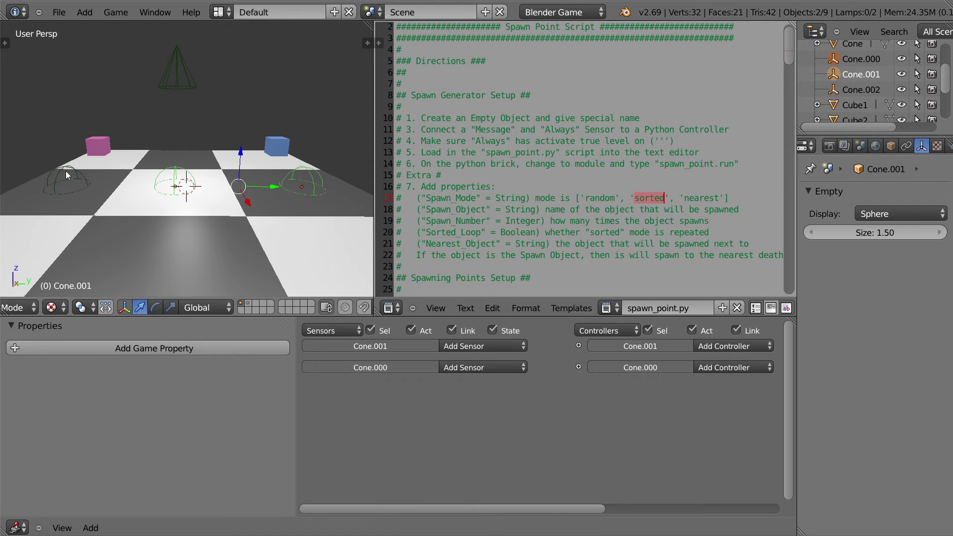
{"action": "right_click", "coordinate": [64, 171], "text": "shift"}
{"action": "key", "text": "shift+d"}
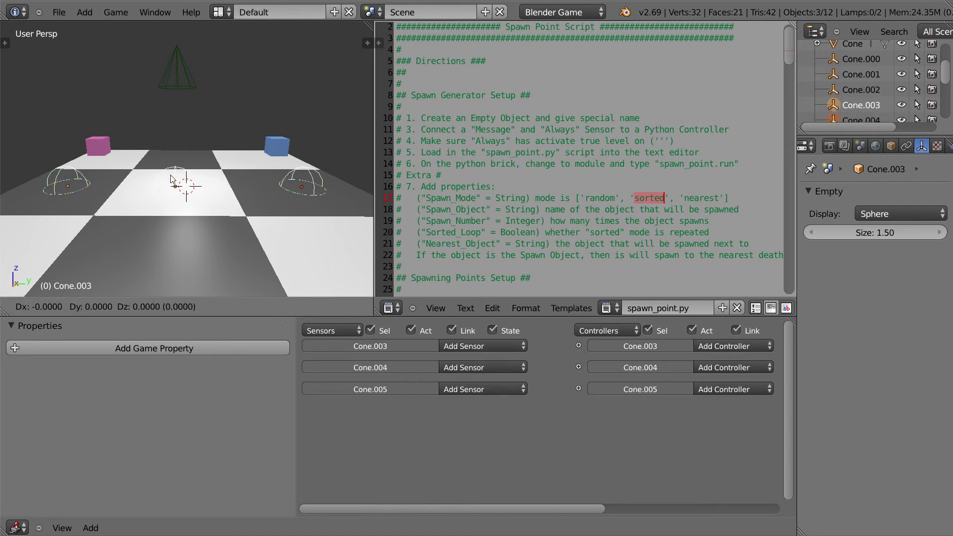
{"action": "right_click", "coordinate": [184, 197]}
{"action": "key", "text": "g"}
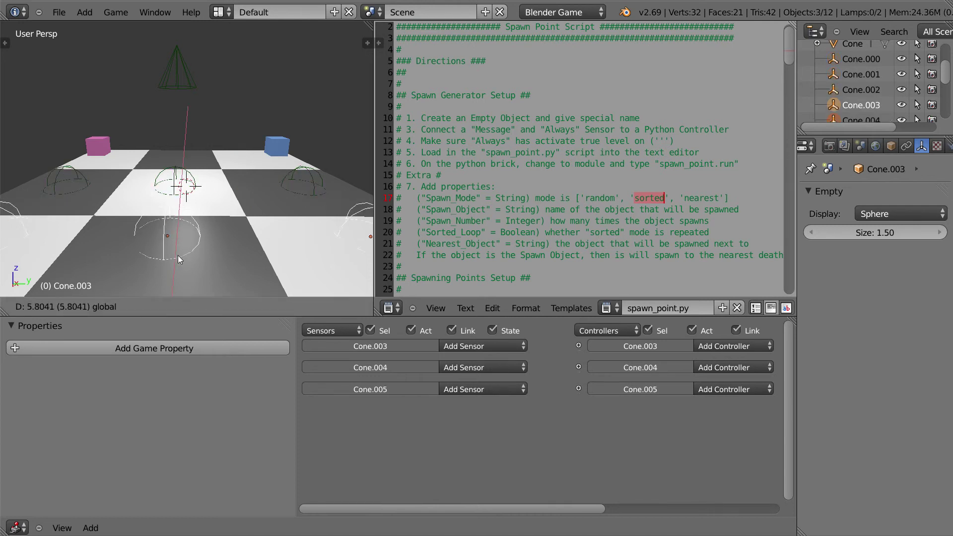
{"action": "left_click", "coordinate": [181, 260]}
{"action": "scroll", "coordinate": [181, 261], "scroll_direction": "down", "scroll_amount": 3}
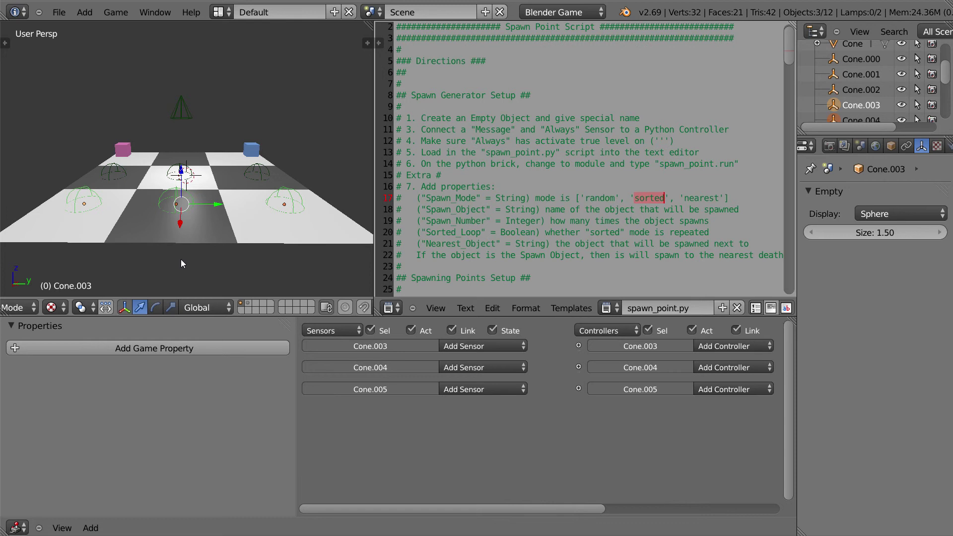
{"action": "scroll", "coordinate": [180, 259], "scroll_direction": "up", "scroll_amount": 2}
- Check the names of the three duplicated spawn points and test-run the game with the Spawn Generator selected
{"action": "right_click", "coordinate": [332, 220]}
{"action": "right_click", "coordinate": [338, 215]}
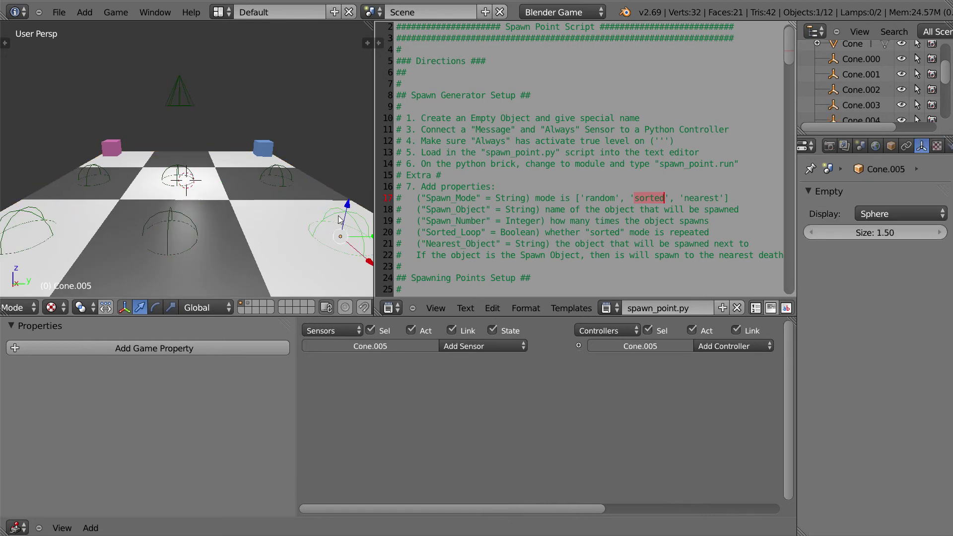
{"action": "right_click", "coordinate": [24, 213]}
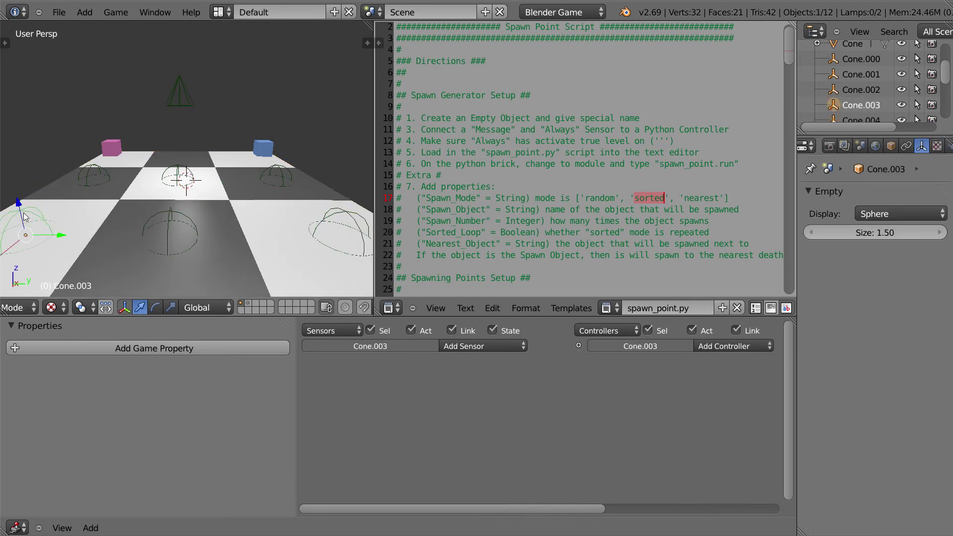
{"action": "right_click", "coordinate": [168, 228]}
{"action": "right_click", "coordinate": [333, 219]}
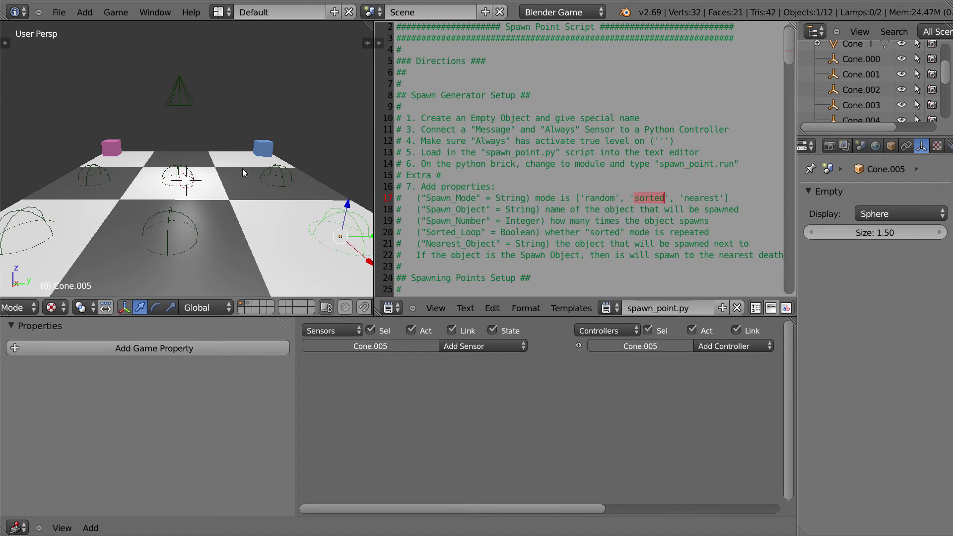
{"action": "right_click", "coordinate": [164, 95]}
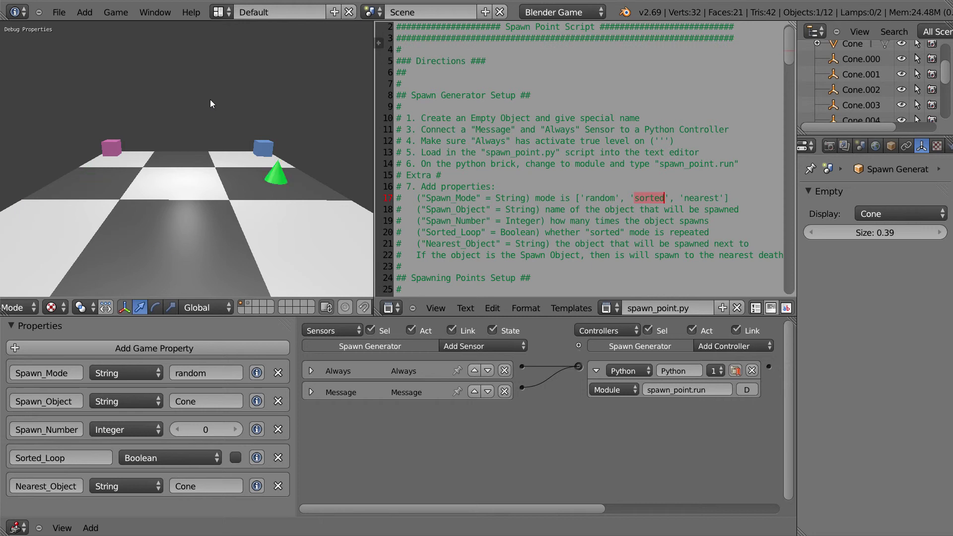
{"action": "key", "text": "Escape"}
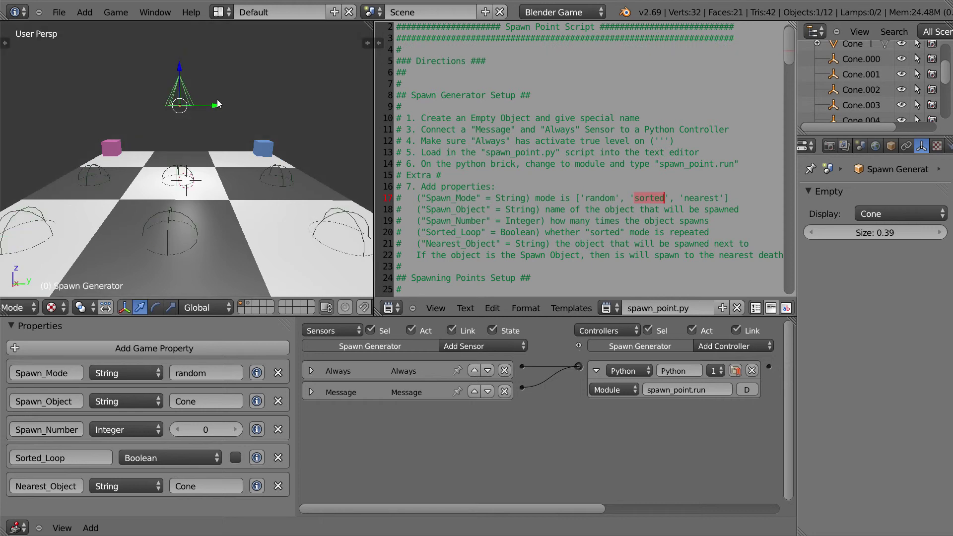
- Compare the spawn points in the middle column with the Spawn Generator, checking their names and game properties
{"action": "right_click", "coordinate": [194, 180]}
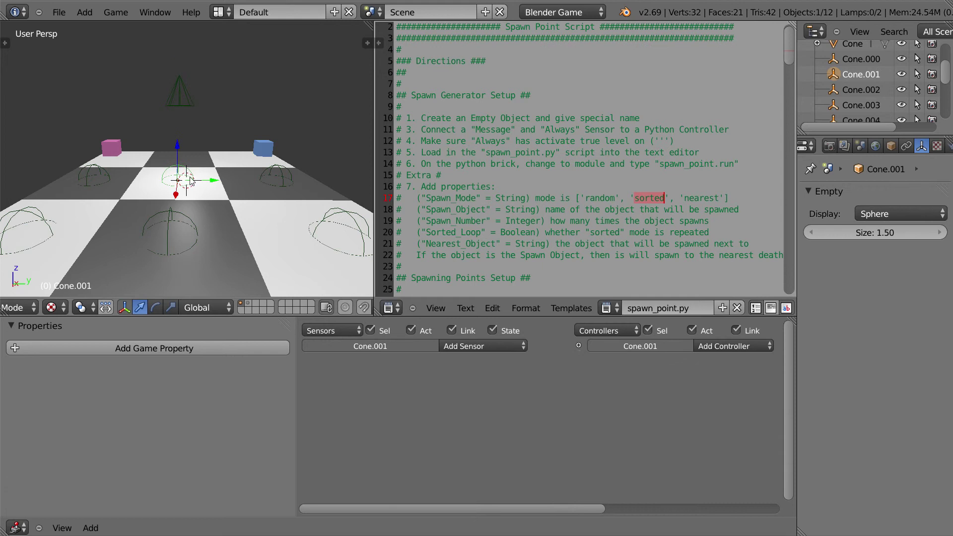
{"action": "right_click", "coordinate": [175, 216]}
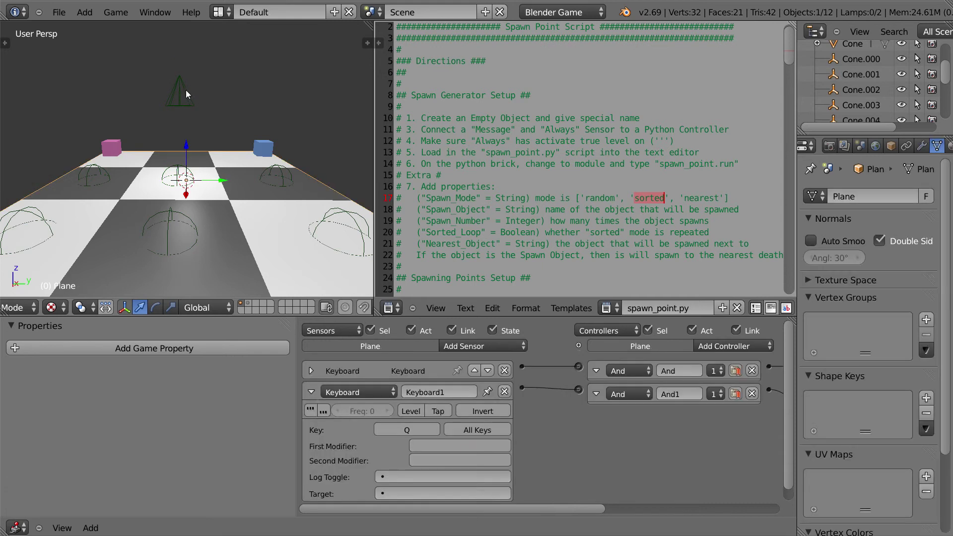
{"action": "right_click", "coordinate": [185, 91]}
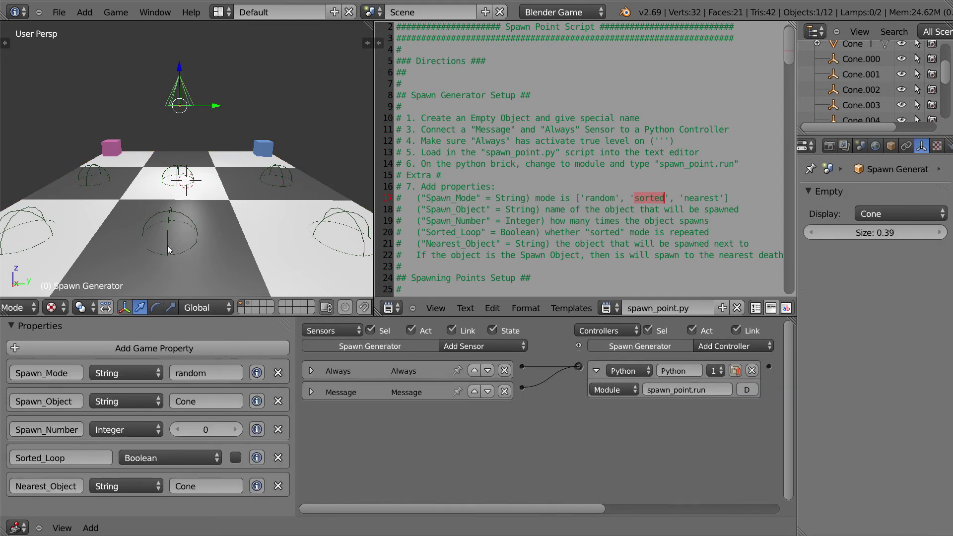
{"action": "right_click", "coordinate": [172, 222]}
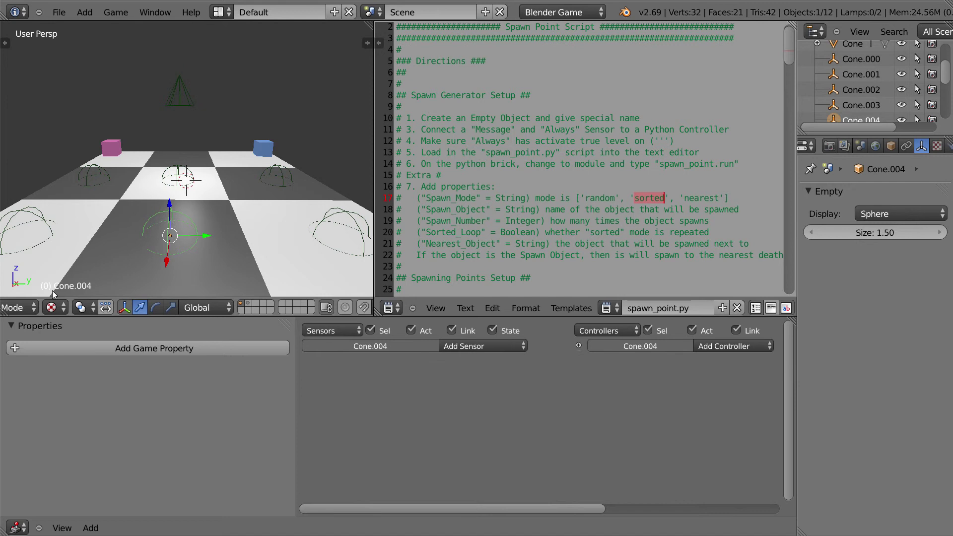
{"action": "right_click", "coordinate": [186, 96]}
{"action": "right_click", "coordinate": [168, 240]}
{"action": "right_click", "coordinate": [190, 97]}
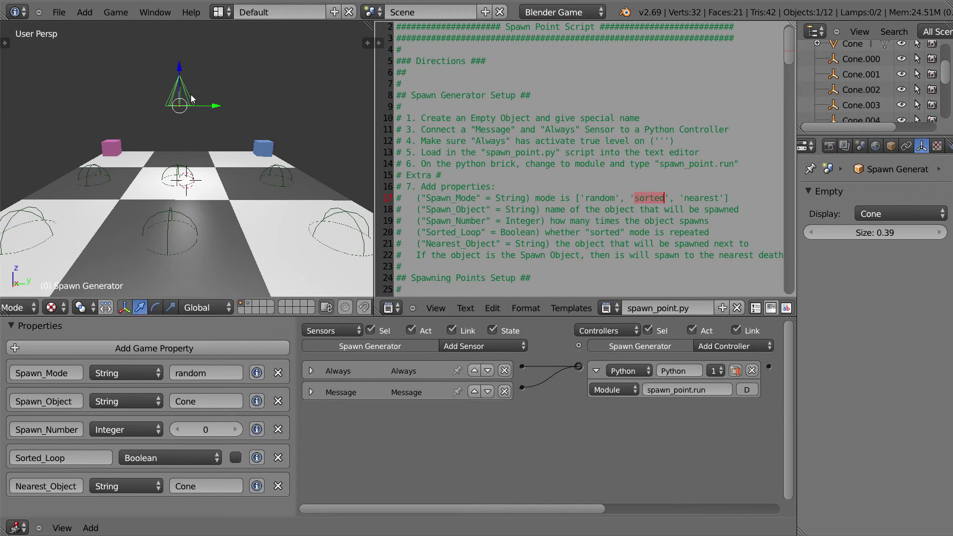
- Highlight the Spawn_Mode property name and its String type in the script's directions
{"action": "left_click", "coordinate": [480, 197]}
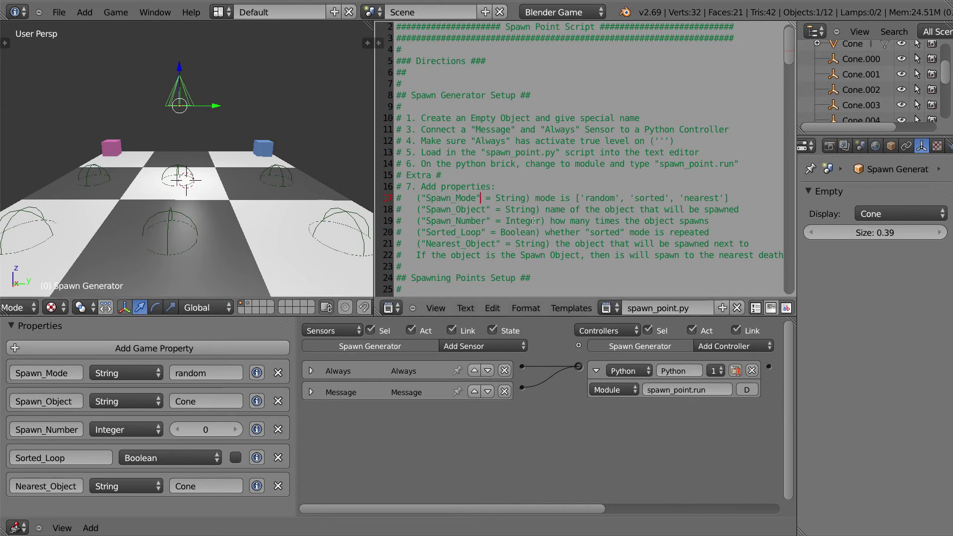
{"action": "double_click", "coordinate": [444, 198]}
{"action": "double_click", "coordinate": [511, 198]}
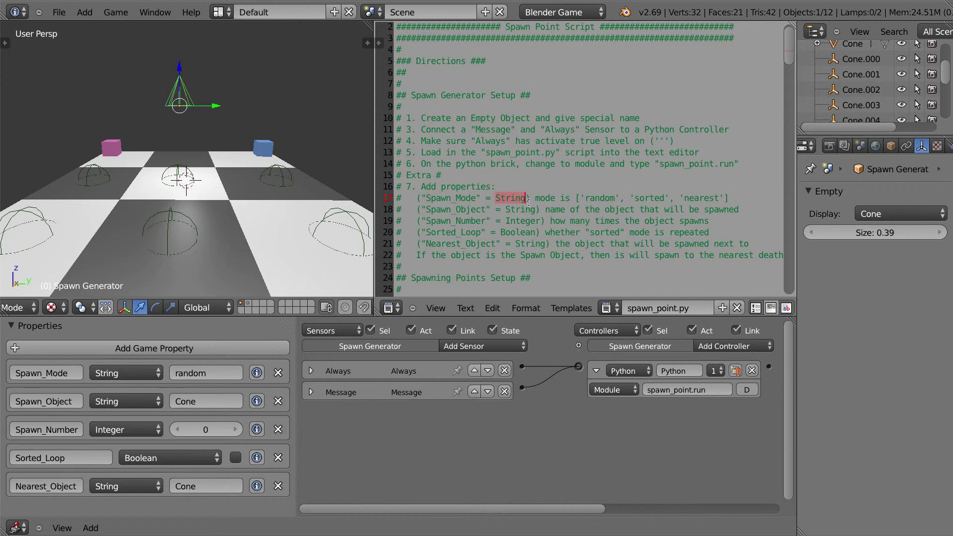
- Highlight the 'sorted' mode name in the script's directions and set the Spawn Generator's Spawn_Mode property to sorted
{"action": "left_click", "coordinate": [608, 198]}
{"action": "left_click", "coordinate": [704, 198]}
{"action": "double_click", "coordinate": [647, 198]}
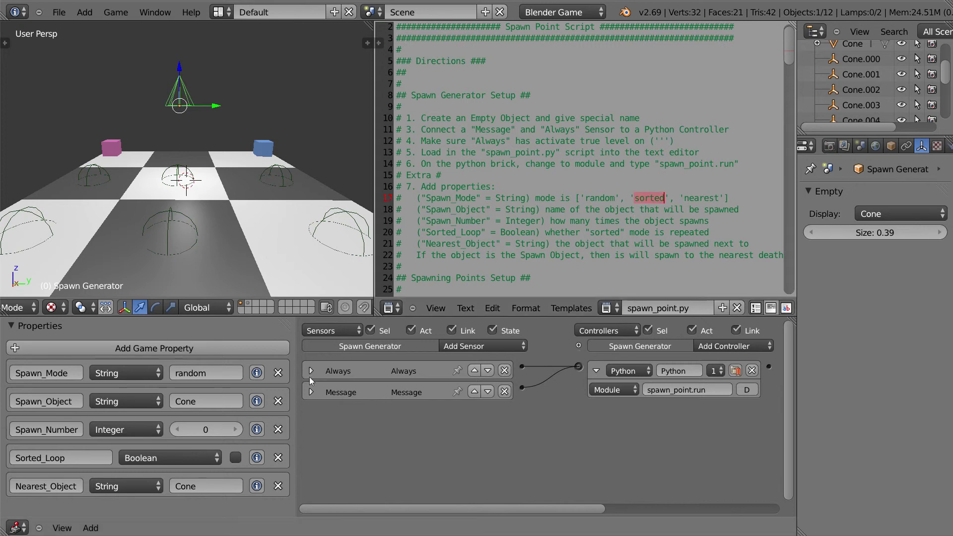
{"action": "left_click", "coordinate": [218, 371]}
{"action": "type", "text": "sorted"}
{"action": "key", "text": "Return"}
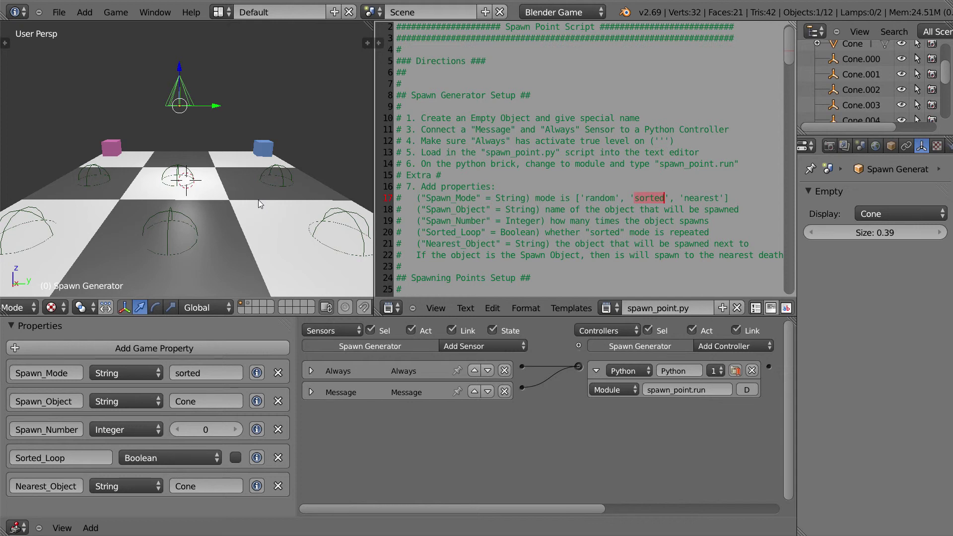
- Inspect the floor plane's keyboard sensors and its message and scene actuators, and test-run the game in sorted mode
{"action": "right_click", "coordinate": [278, 171]}
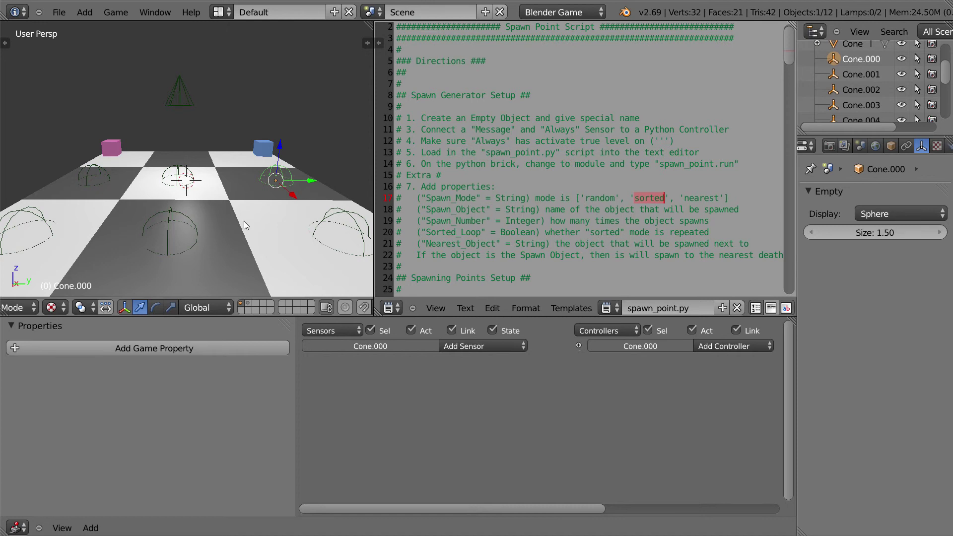
{"action": "right_click", "coordinate": [245, 203]}
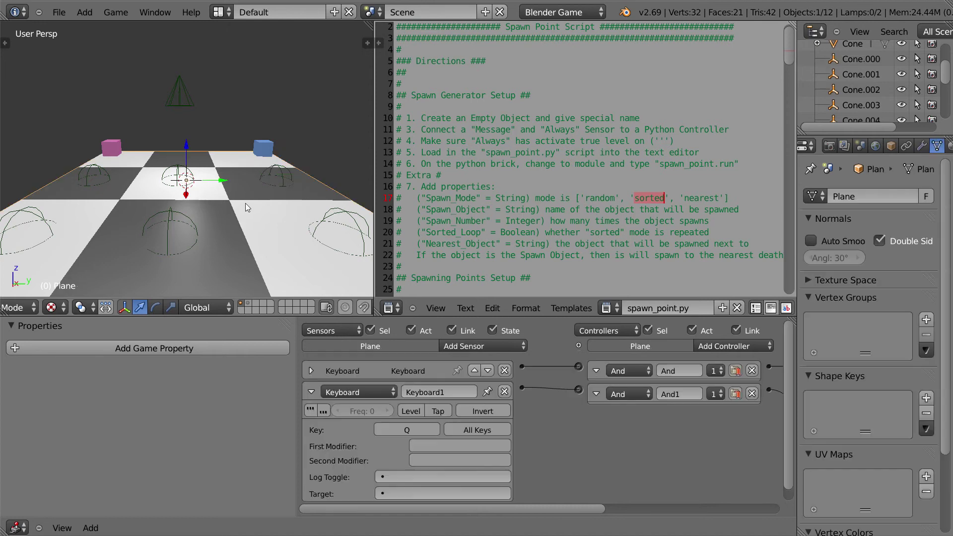
{"action": "scroll", "coordinate": [305, 392], "scroll_direction": "down", "scroll_amount": 1}
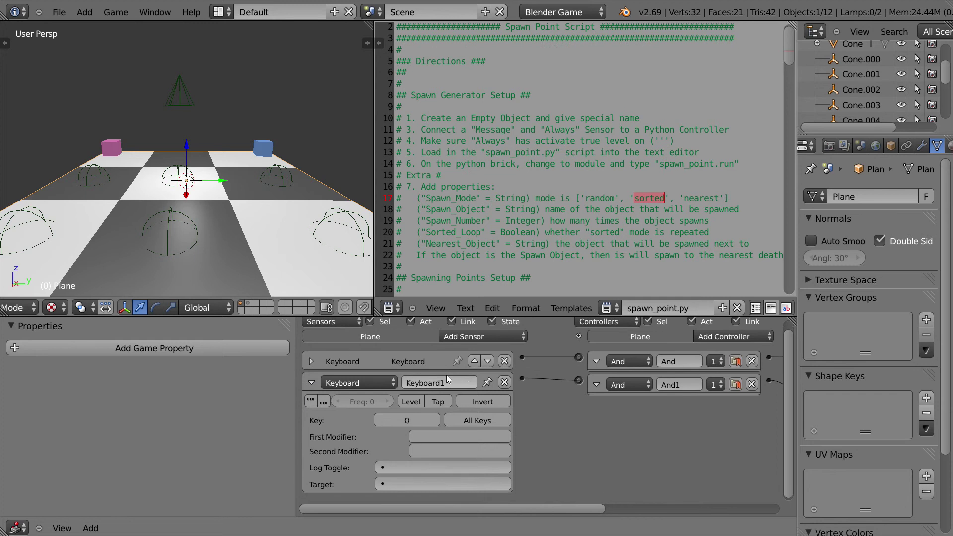
{"action": "left_click", "coordinate": [311, 362]}
{"action": "middle_click_drag", "start_coordinate": [635, 427], "coordinate": [369, 446]}
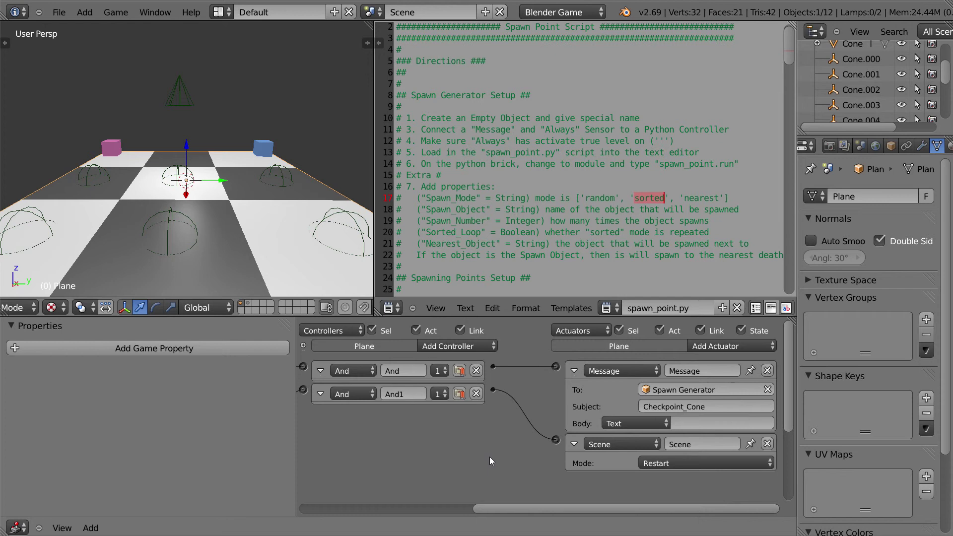
{"action": "middle_click_drag", "start_coordinate": [663, 396], "coordinate": [689, 386]}
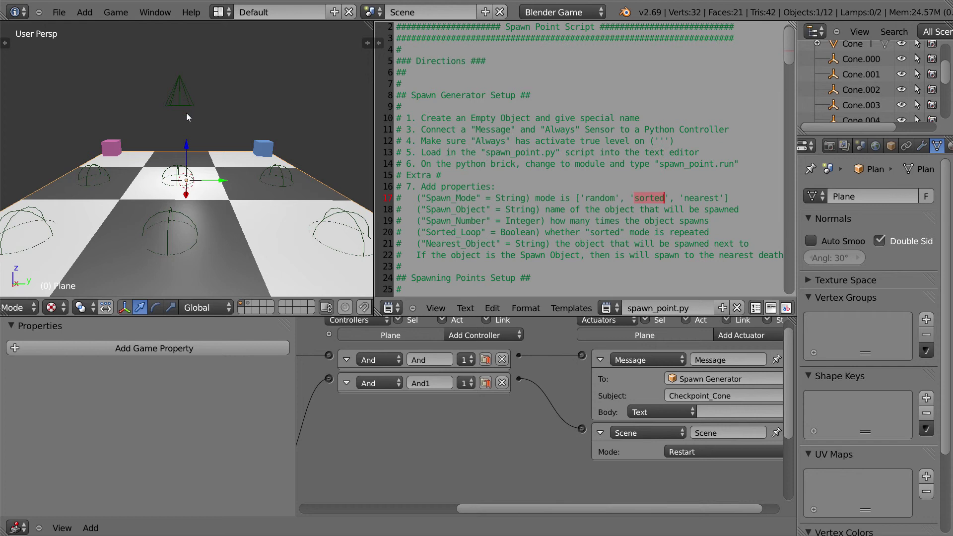
{"action": "key", "text": "p"}
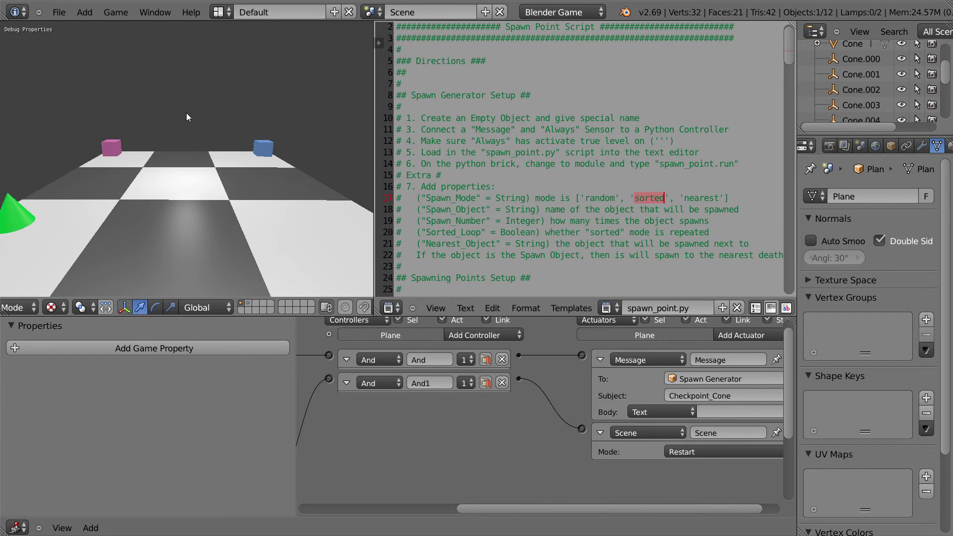
{"action": "key", "text": "Escape"}
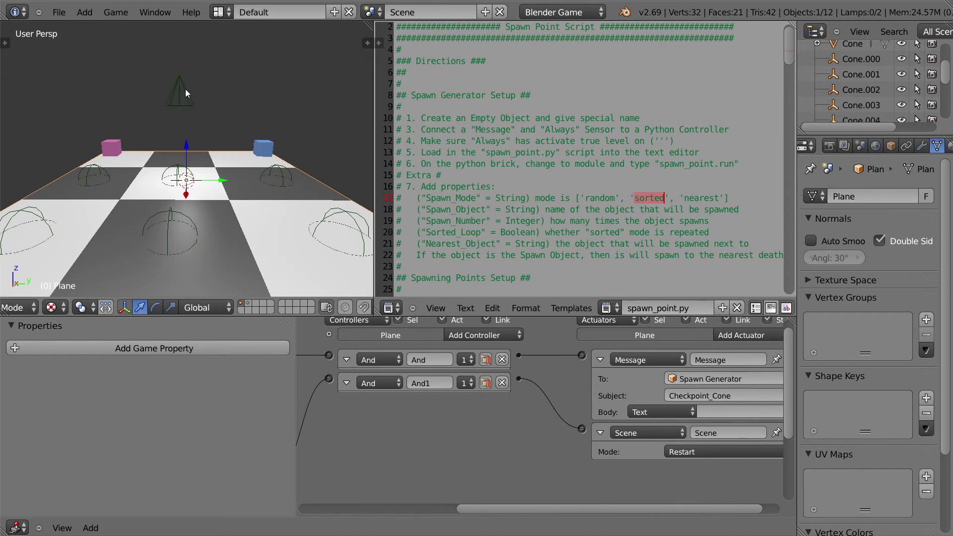
- Review the Sorted_Loop and Spawn_Mode game properties of the Spawn Generator
{"action": "right_click", "coordinate": [185, 100]}
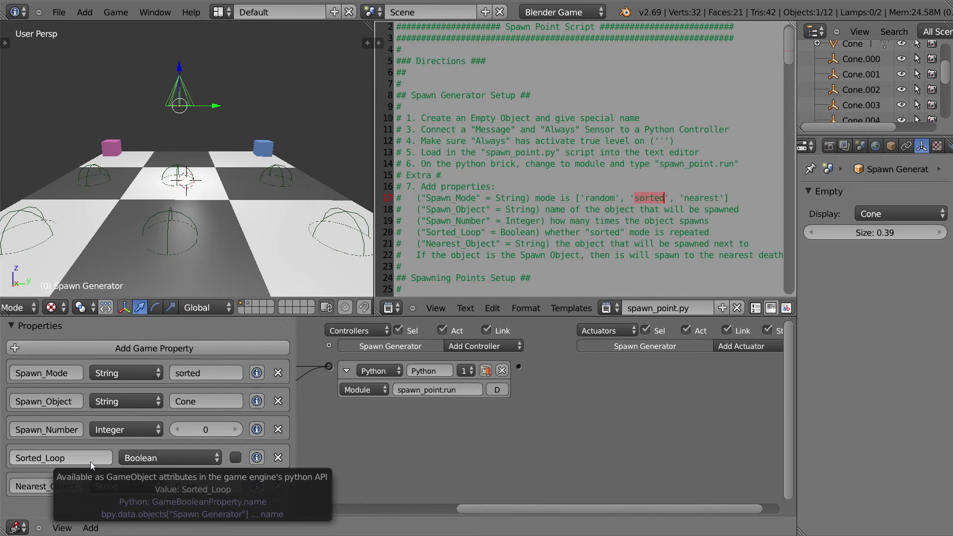
{"action": "left_click", "coordinate": [90, 461]}
{"action": "left_click", "coordinate": [206, 373]}
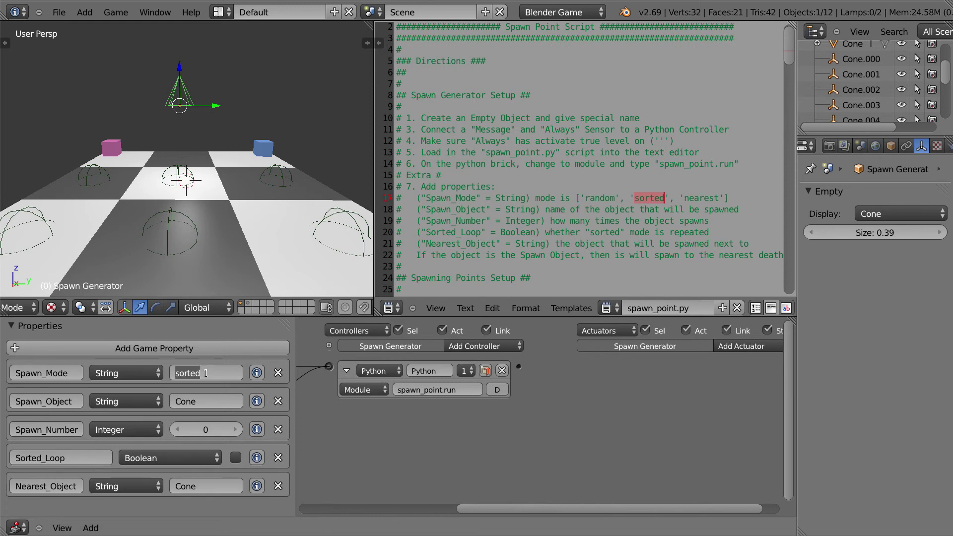
{"action": "left_click", "coordinate": [326, 448]}
{"action": "left_click", "coordinate": [239, 458]}
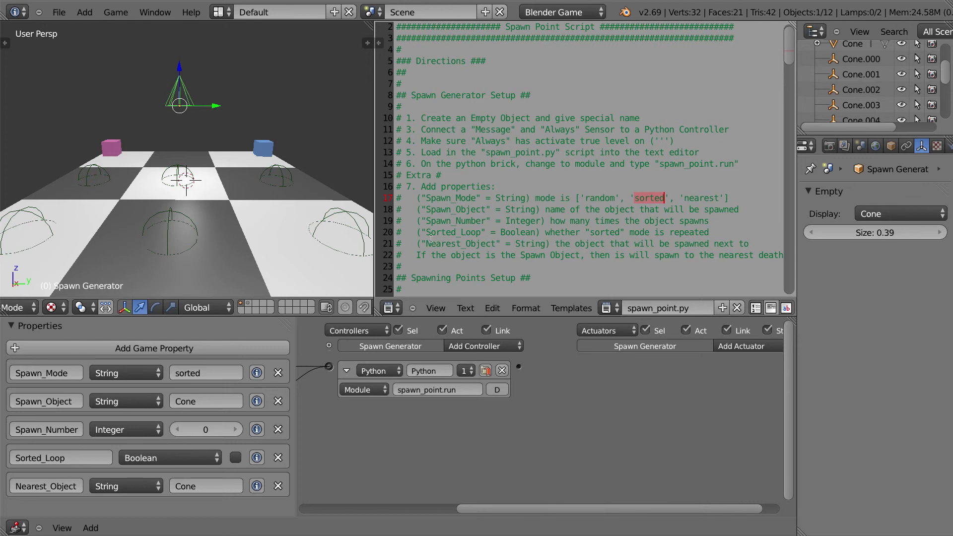
- Point out the Nearest_Object lines in the script's directions and set the Spawn Generator's Spawn_Mode property to nearest
{"action": "left_click_drag", "start_coordinate": [430, 239], "coordinate": [536, 239]}
{"action": "left_click", "coordinate": [540, 255]}
{"action": "left_click", "coordinate": [215, 371]}
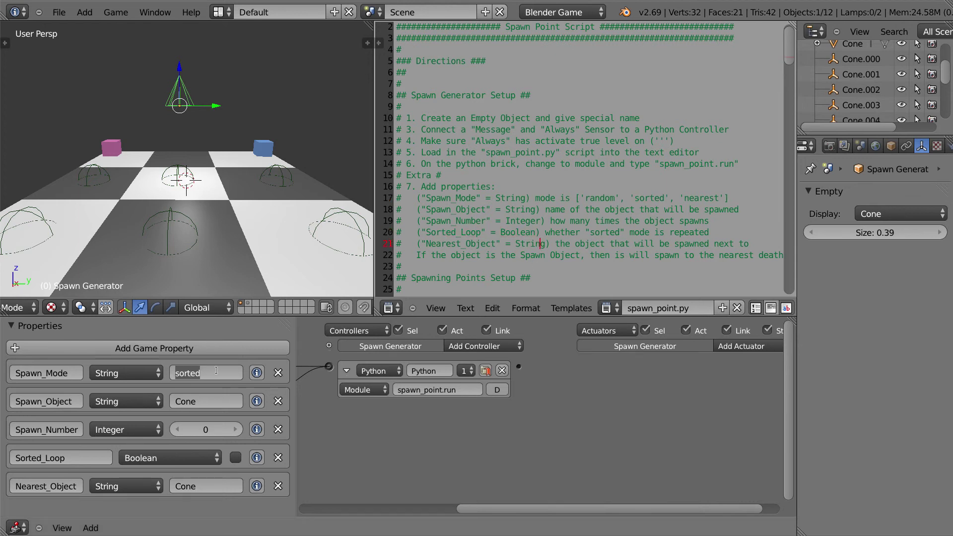
{"action": "type", "text": "nearest"}
{"action": "key", "text": "Return"}
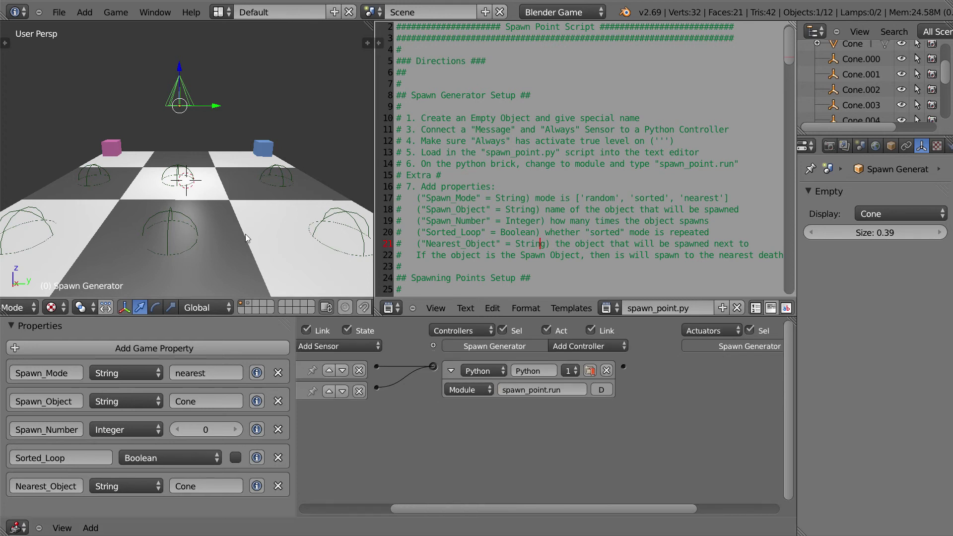
- Check the pink cube's object name and set the Spawn Generator's Nearest_Object property to Cube2
{"action": "left_click", "coordinate": [204, 484]}
{"action": "key", "text": "Return"}
{"action": "right_click", "coordinate": [120, 150]}
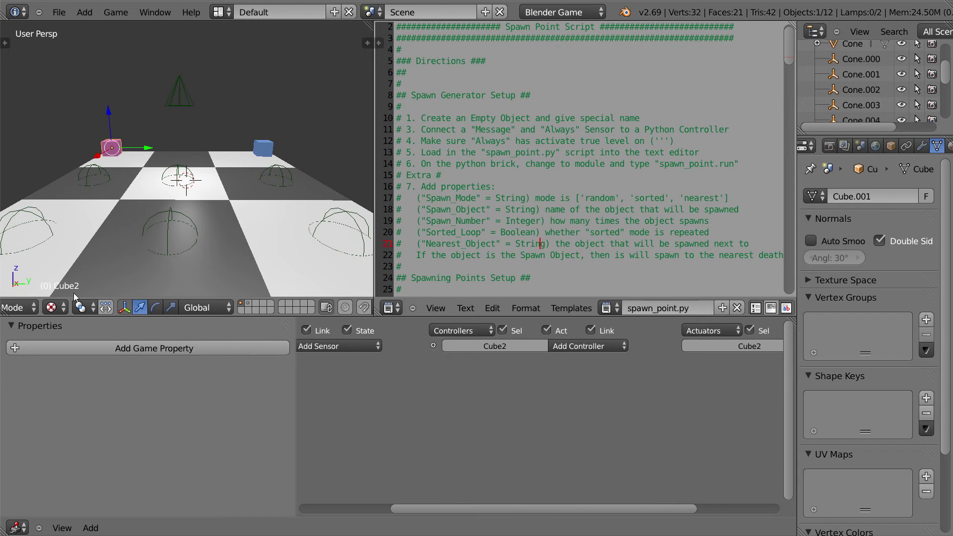
{"action": "mouse_move", "coordinate": [105, 285]}
{"action": "middle_mouse_down"}
{"action": "mouse_move", "coordinate": [134, 273]}
{"action": "mouse_move", "coordinate": [119, 274]}
{"action": "middle_mouse_up"}
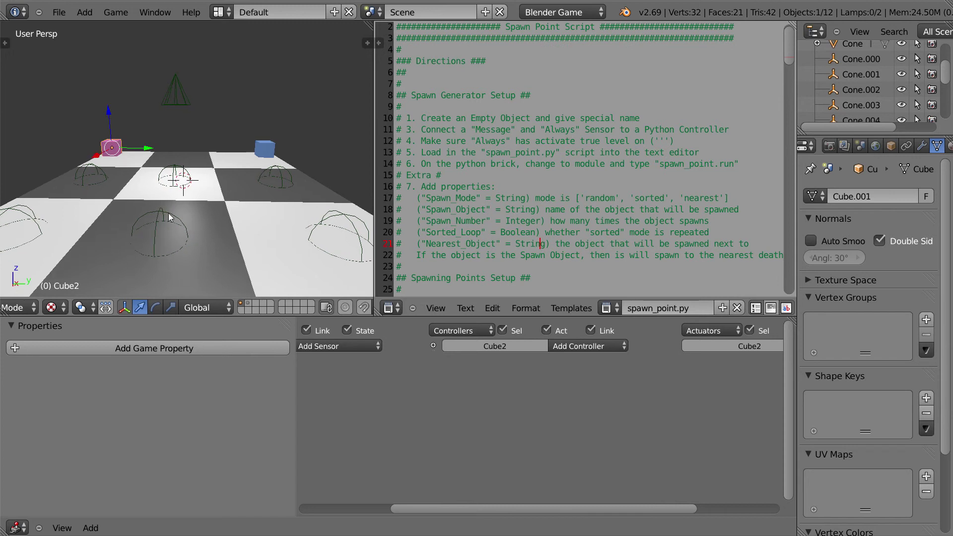
{"action": "right_click", "coordinate": [176, 87]}
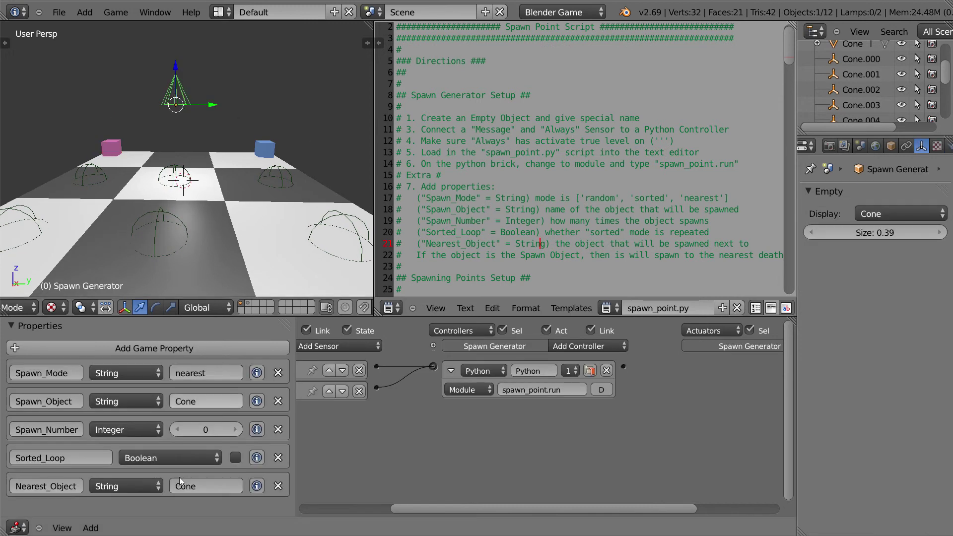
{"action": "type", "text": "Cub"}
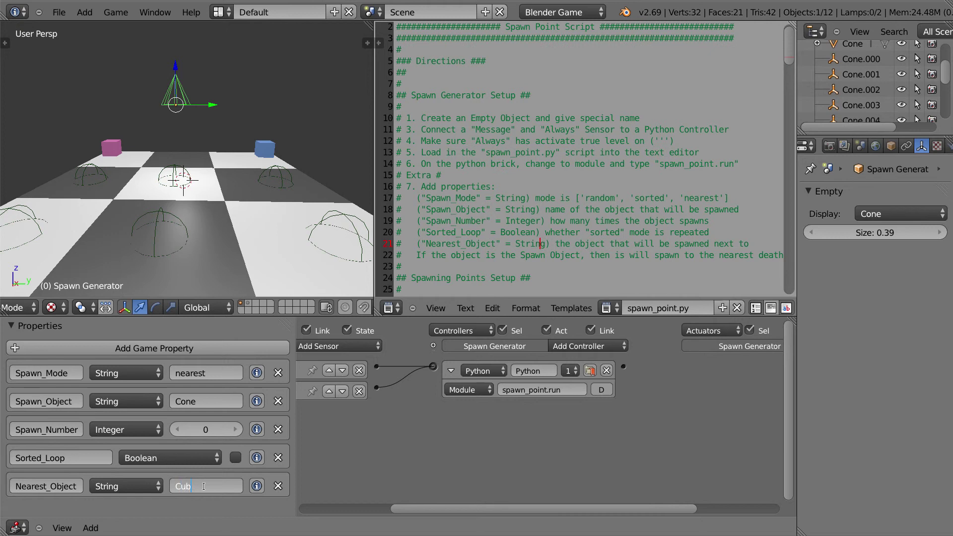
{"action": "type", "text": "e2"}
{"action": "left_click", "coordinate": [387, 460]}
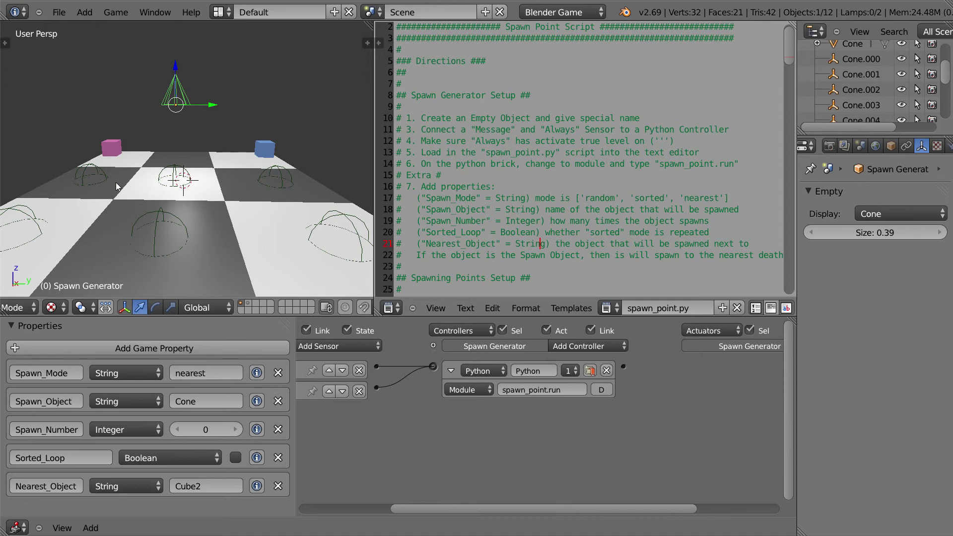
- Test-run the game in nearest mode with Cube2 as the target, and compare the spawn points closest to the two cubes
{"action": "right_click", "coordinate": [88, 162]}
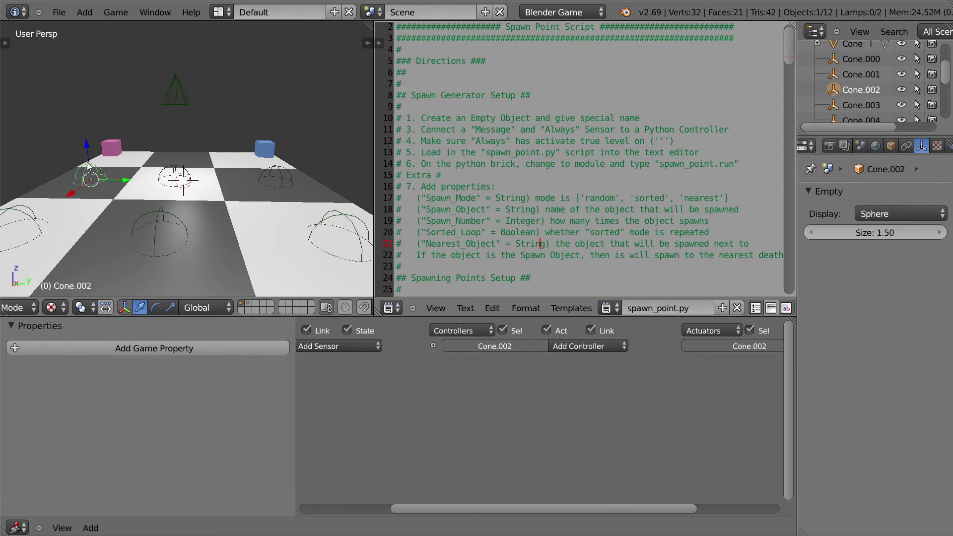
{"action": "right_click", "coordinate": [110, 148]}
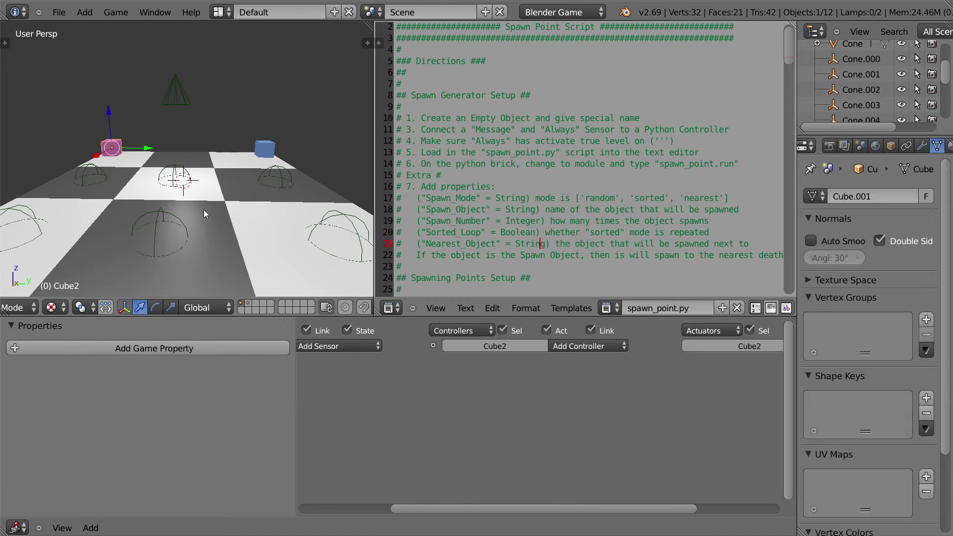
{"action": "key", "text": "p"}
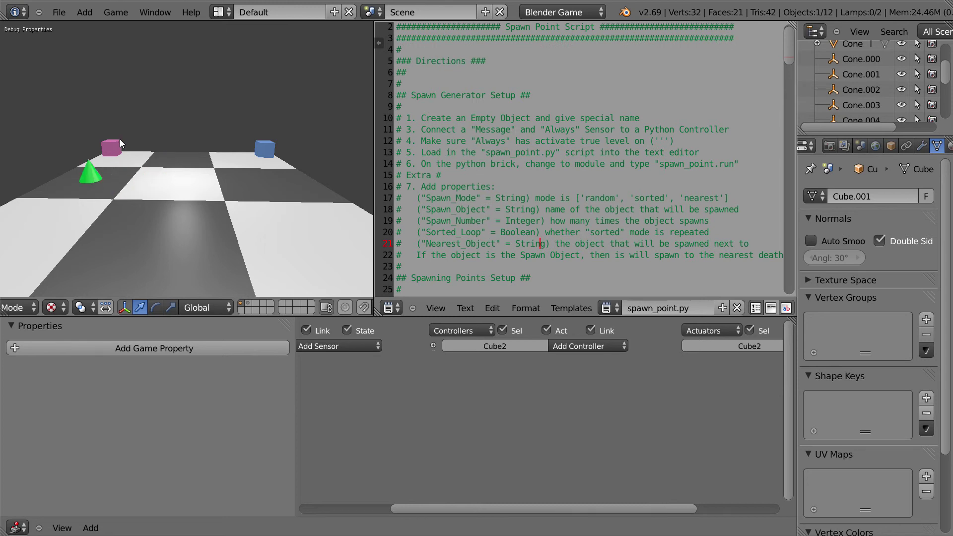
{"action": "key", "text": "Escape"}
{"action": "right_click", "coordinate": [265, 210]}
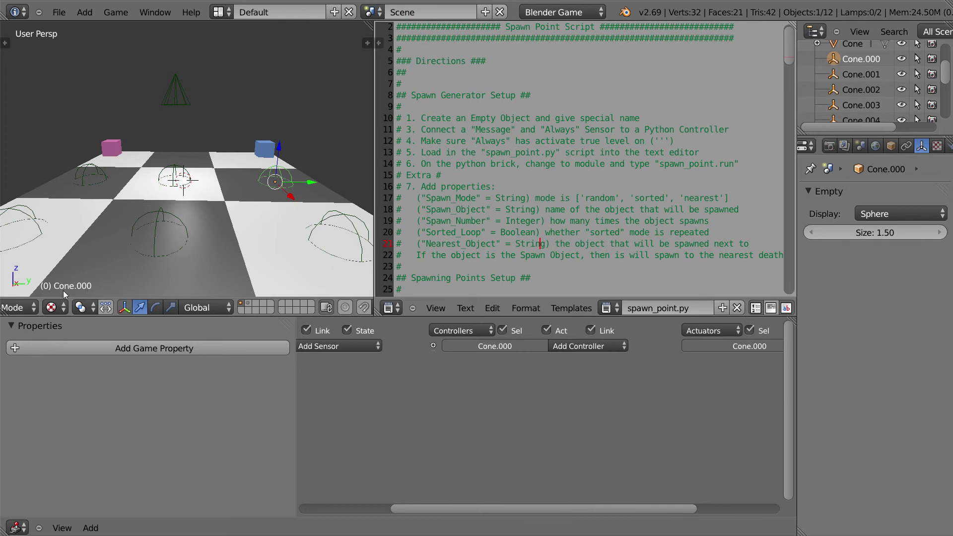
{"action": "right_click", "coordinate": [94, 168]}
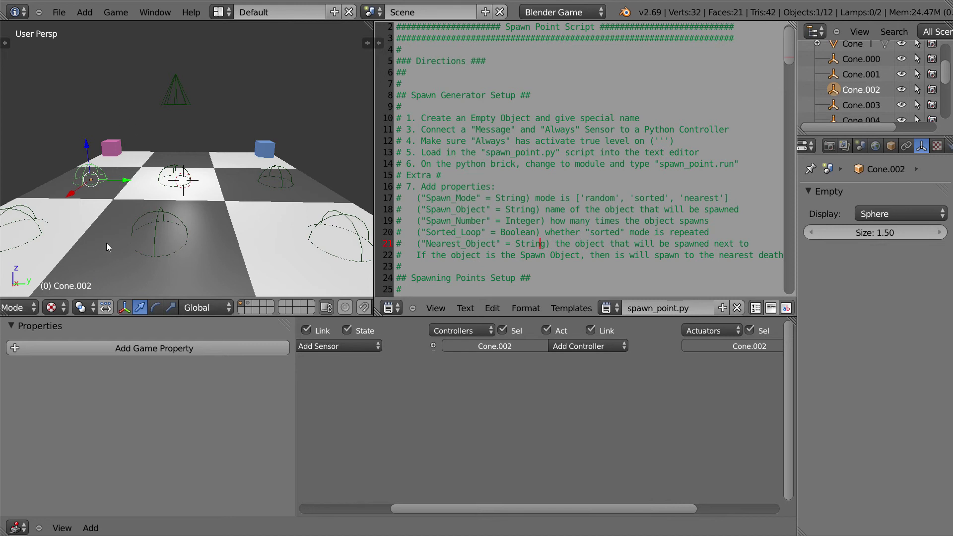
{"action": "right_click", "coordinate": [242, 183]}
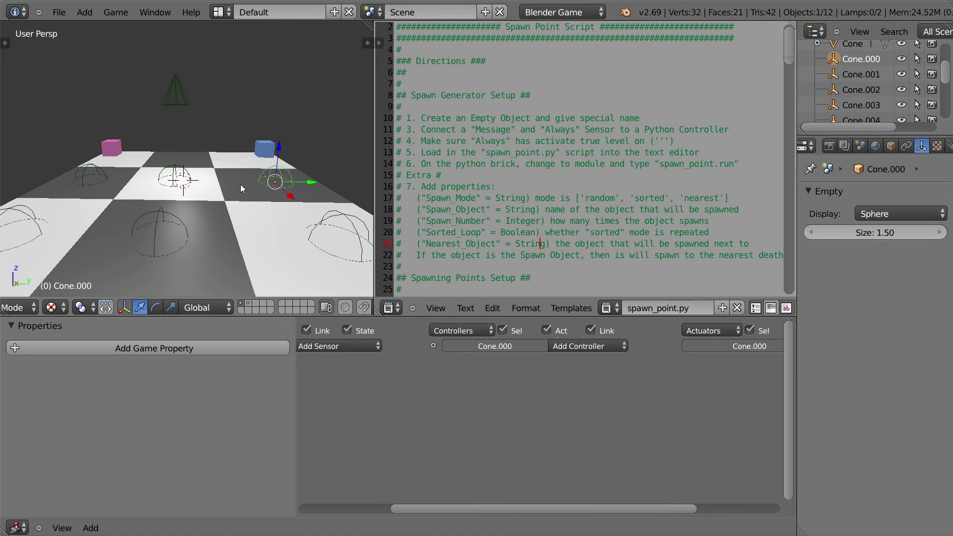
- Set the Spawn Generator's Nearest_Object property to Cone and test-run the game
{"action": "right_click", "coordinate": [178, 96]}
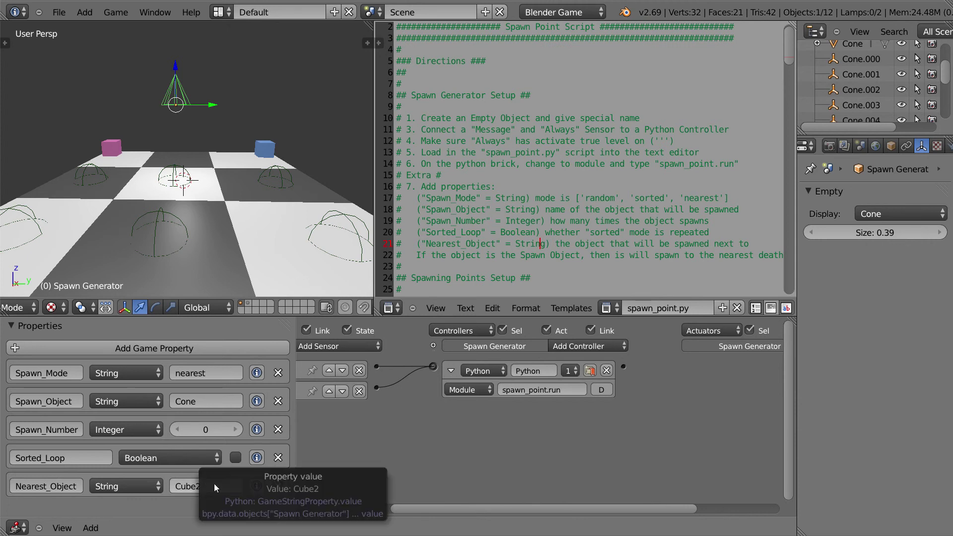
{"action": "left_click", "coordinate": [195, 485]}
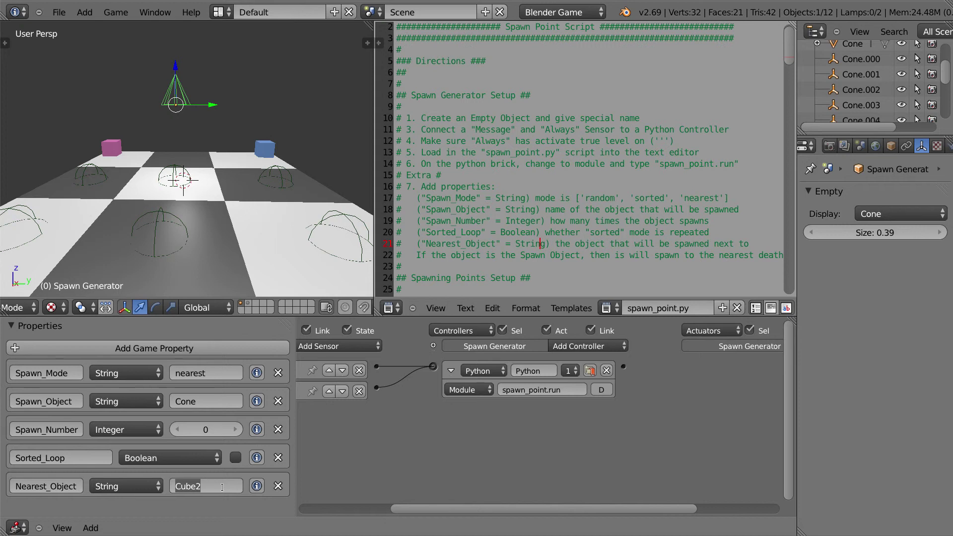
{"action": "type", "text": "Cone"}
{"action": "key", "text": "Return"}
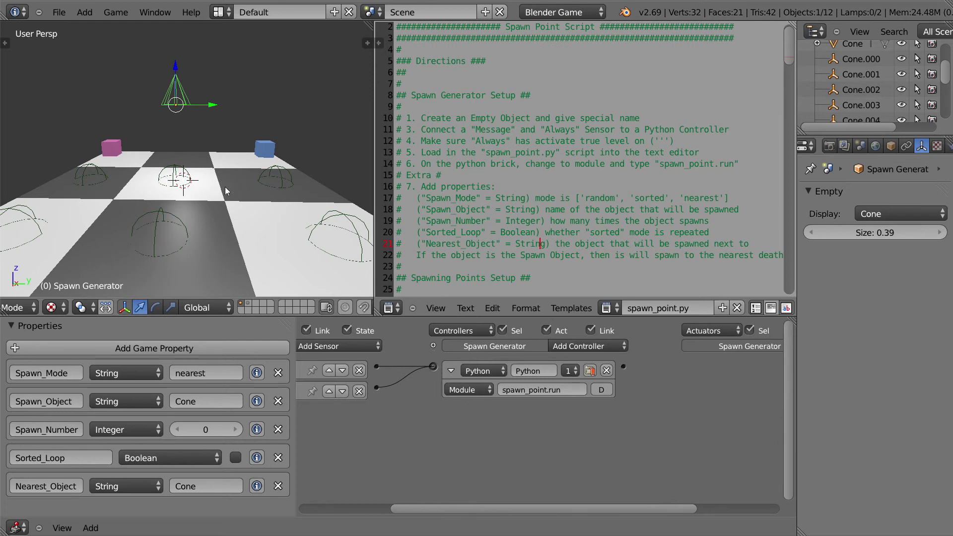
{"action": "key", "text": "p"}
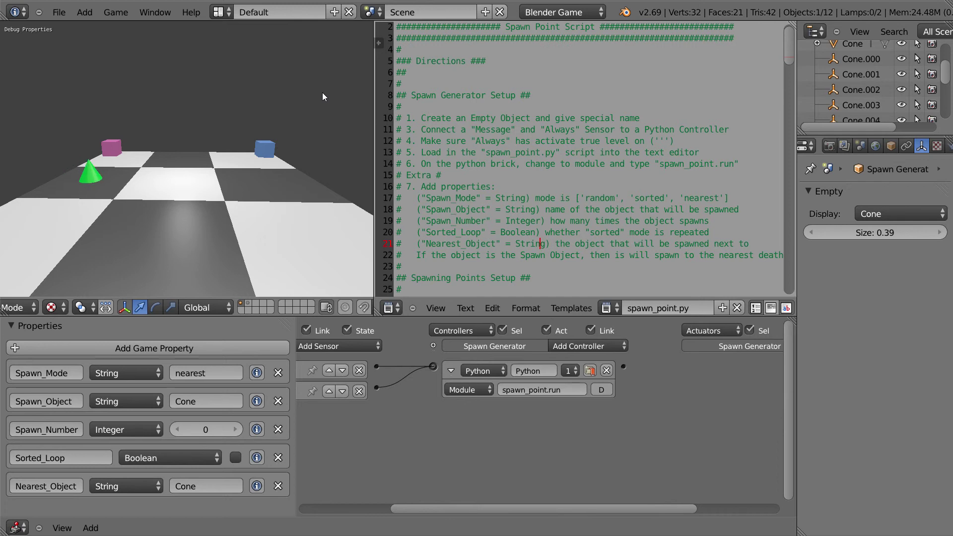
{"action": "key", "text": "Escape"}
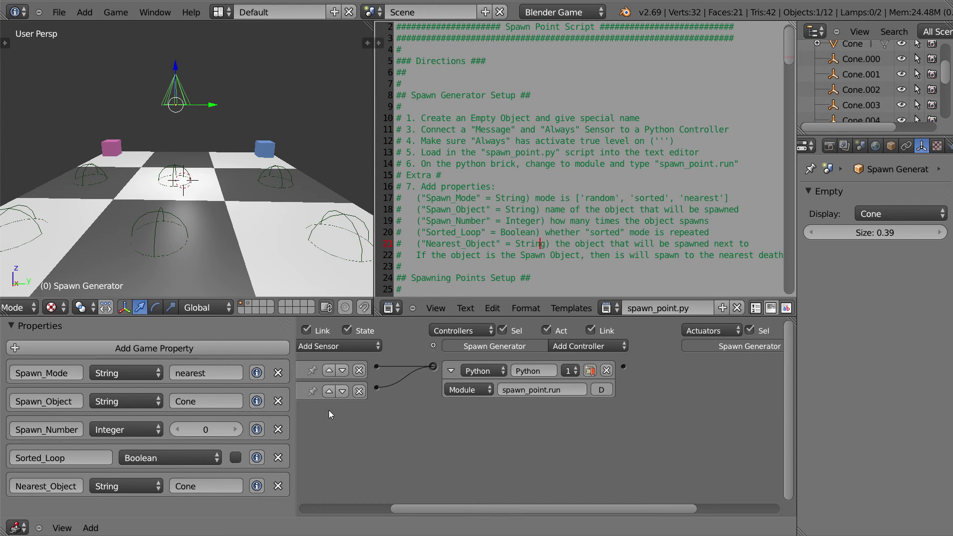
- Try a Spawn_Number of -172 on the Spawn Generator and reset the property to 0
{"action": "middle_click_drag", "start_coordinate": [328, 410], "coordinate": [430, 410]}
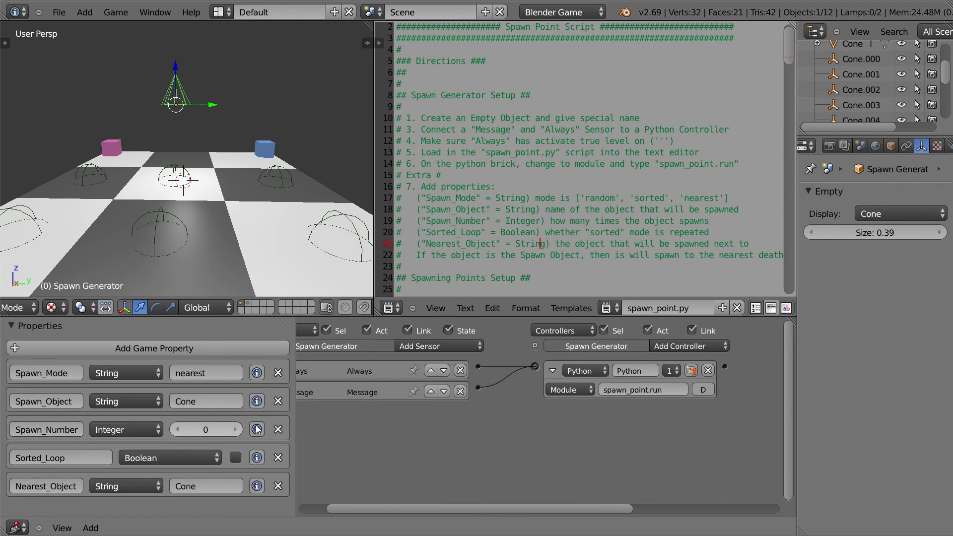
{"action": "left_click_drag", "start_coordinate": [209, 426], "coordinate": [141, 433]}
{"action": "left_click", "coordinate": [220, 427]}
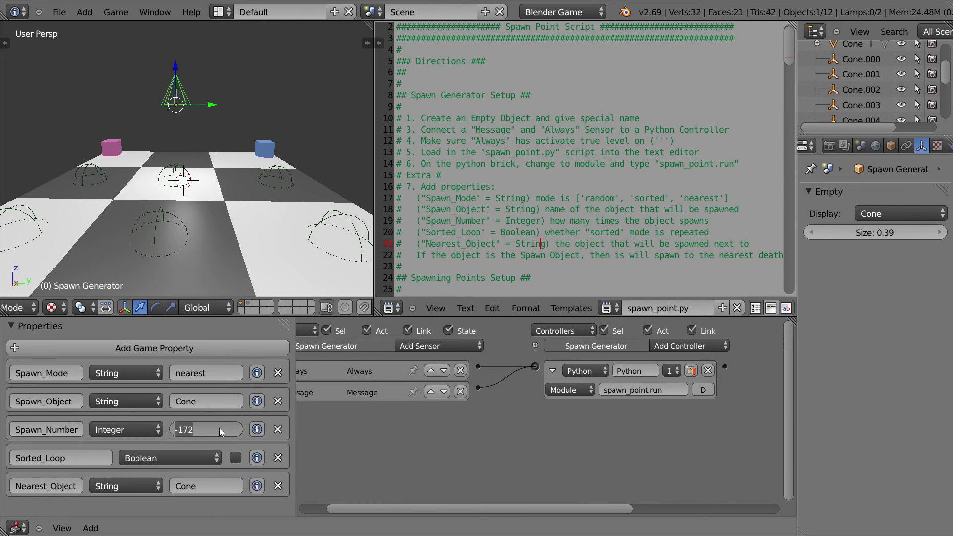
{"action": "type", "text": "0"}
{"action": "key", "text": "Return"}
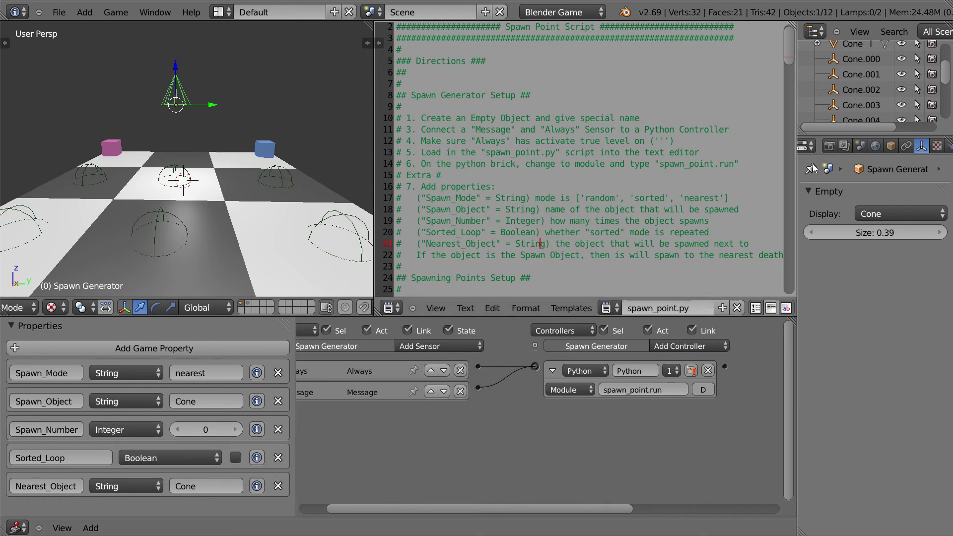
- Check the Debug Properties option in the display settings and turn on debug display for the Spawn_Number property
{"action": "left_click", "coordinate": [828, 146]}
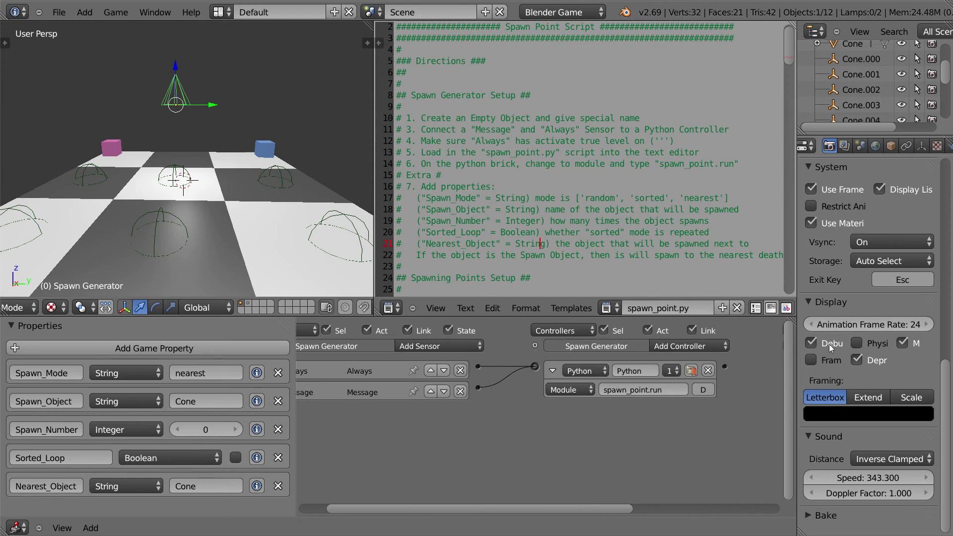
{"action": "left_click_drag", "start_coordinate": [798, 363], "coordinate": [700, 362]}
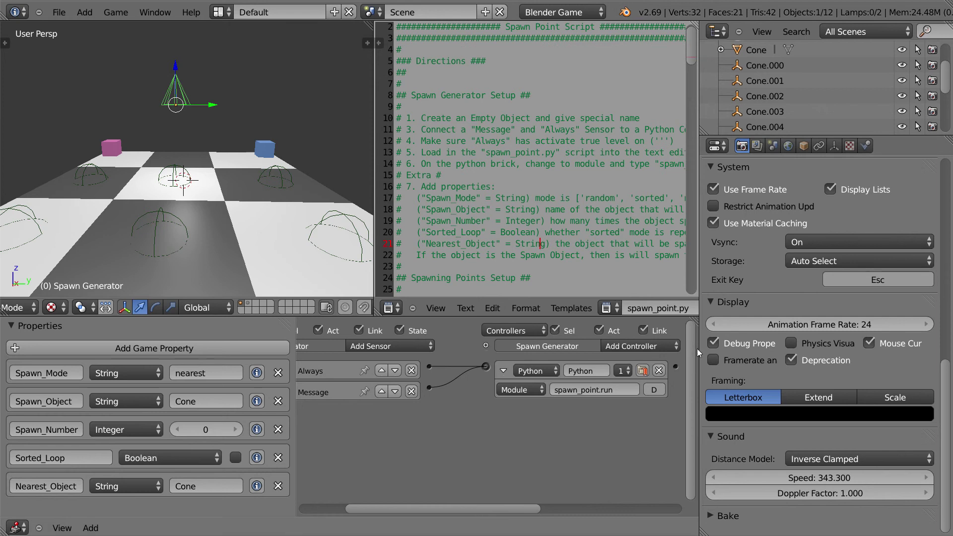
{"action": "left_click_drag", "start_coordinate": [699, 348], "coordinate": [774, 349]}
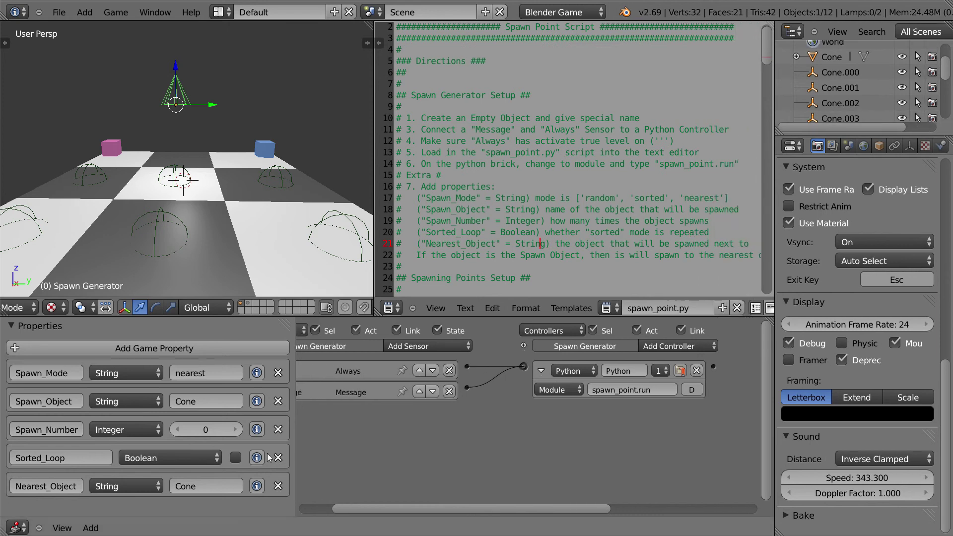
{"action": "left_click", "coordinate": [261, 433]}
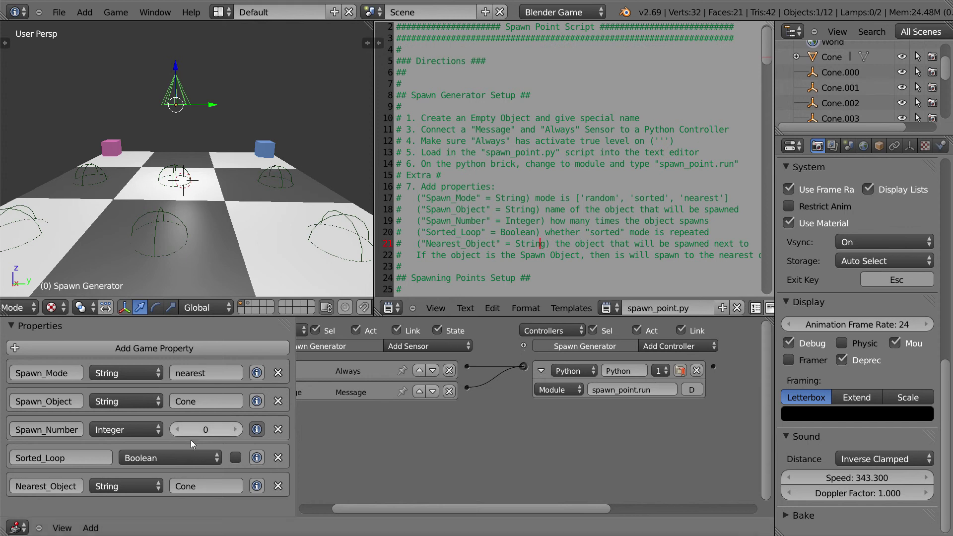
- Set the Spawn Generator's Spawn_Mode property to random and test-run the game, watching the Spawn_Number debug value
{"action": "type", "text": "random"}
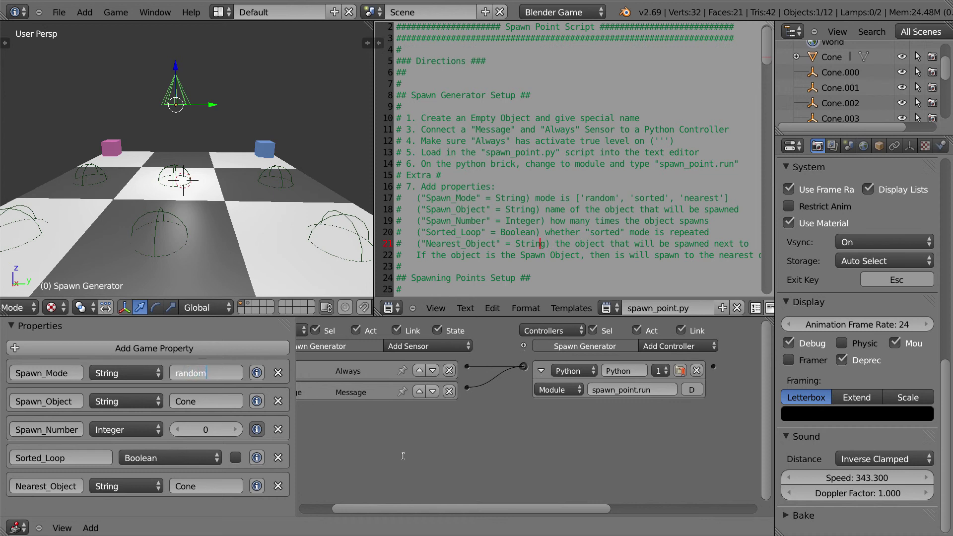
{"action": "key", "text": "Return"}
{"action": "key", "text": "p"}
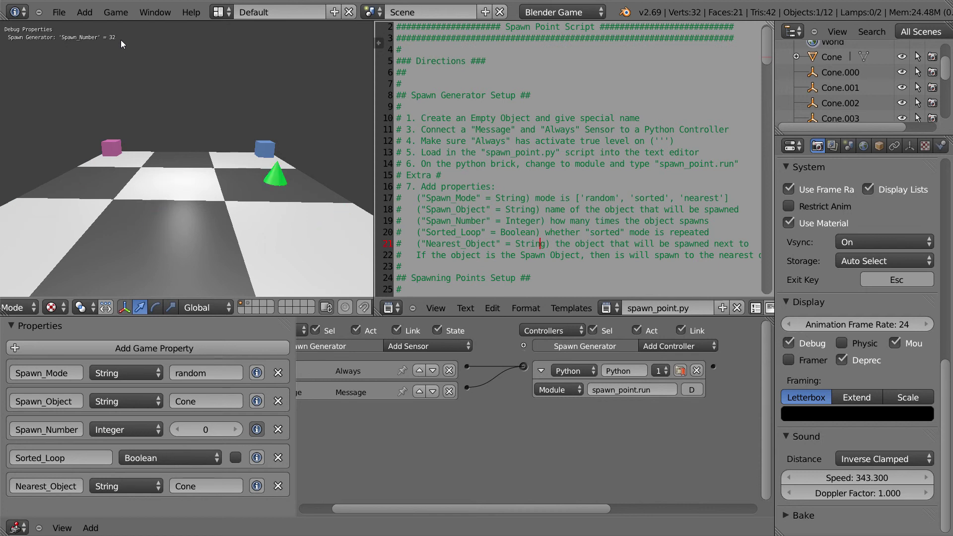
{"action": "key", "text": "Escape"}
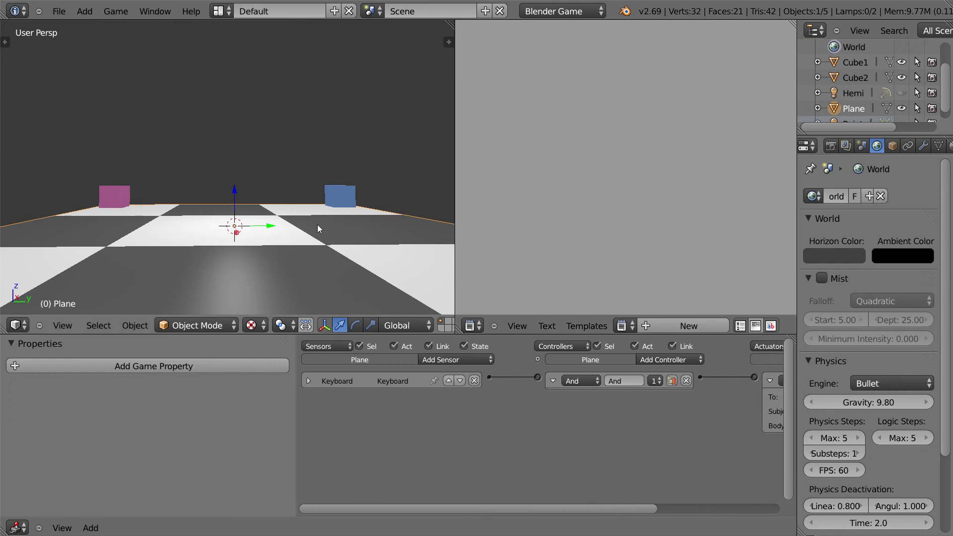
- Append the Spawn Point group from spawn_point.blend into the startup scene with the two cubes
{"action": "right_click", "coordinate": [337, 196]}
{"action": "right_click", "coordinate": [124, 195]}
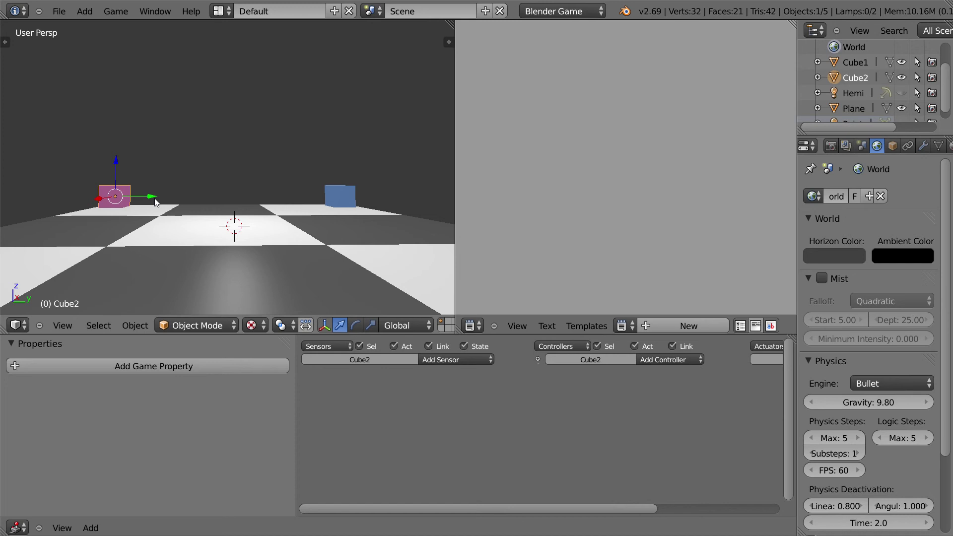
{"action": "left_click", "coordinate": [61, 14]}
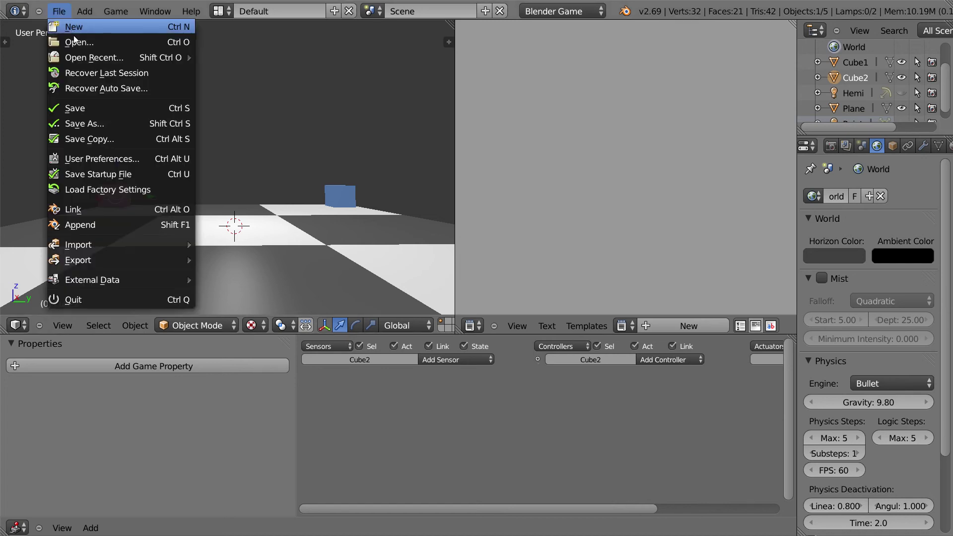
{"action": "left_click", "coordinate": [127, 224]}
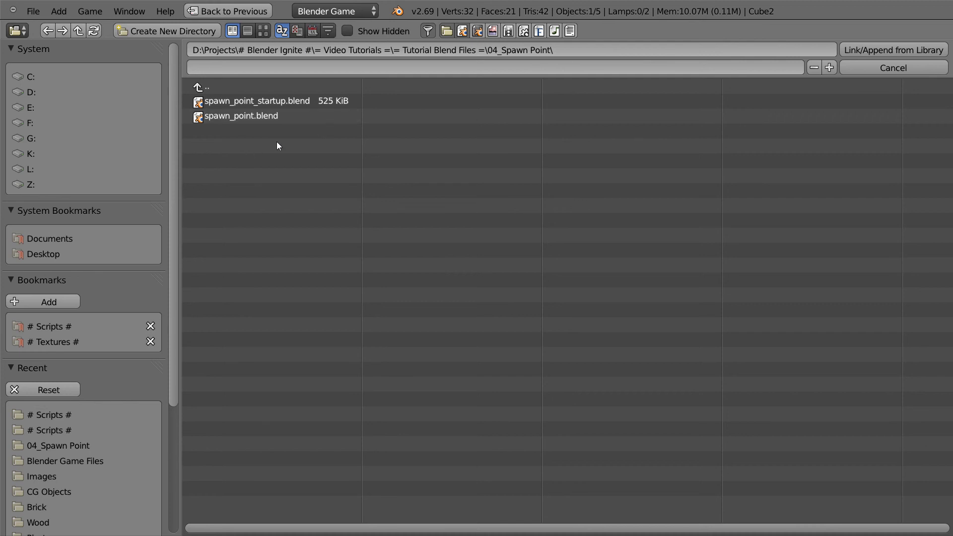
{"action": "left_click", "coordinate": [263, 117]}
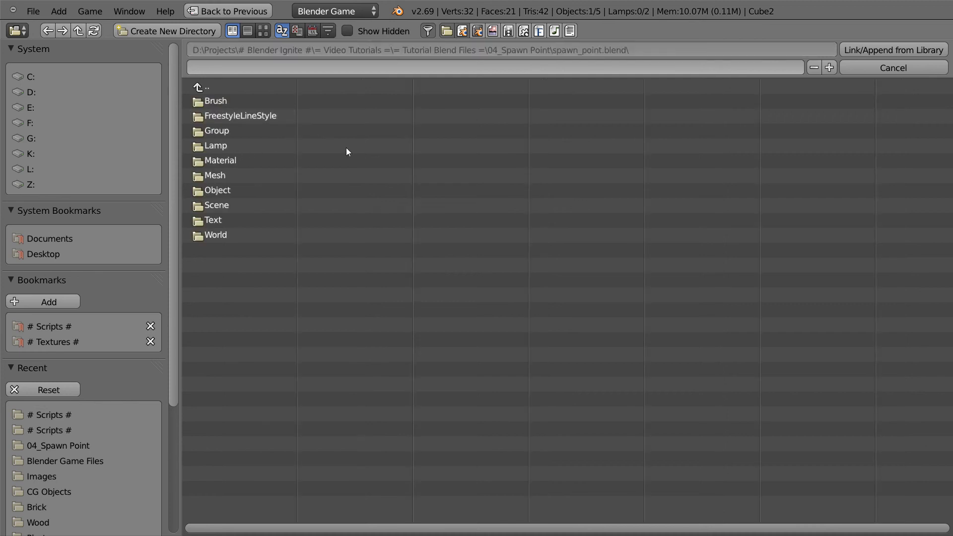
{"action": "left_click", "coordinate": [236, 132]}
{"action": "left_click", "coordinate": [233, 100]}
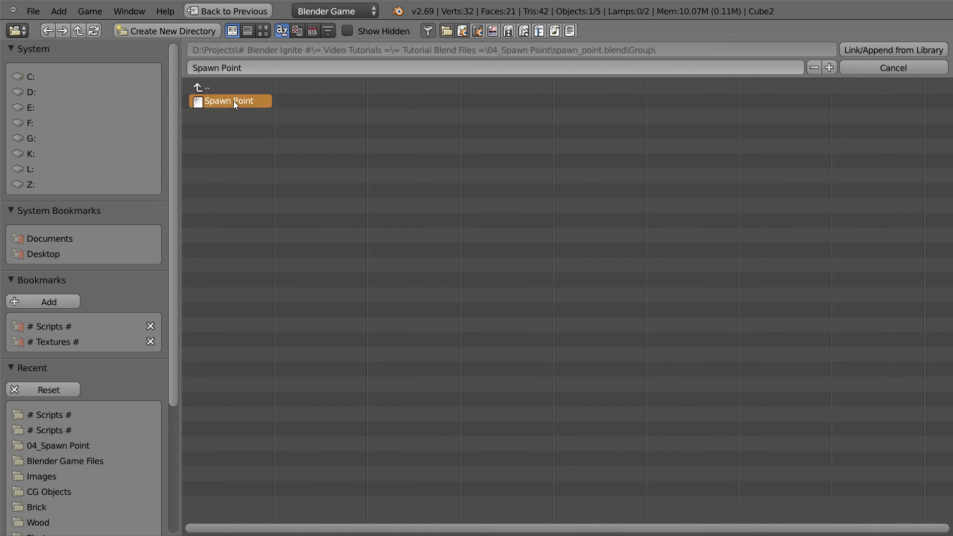
{"action": "left_click", "coordinate": [862, 50]}
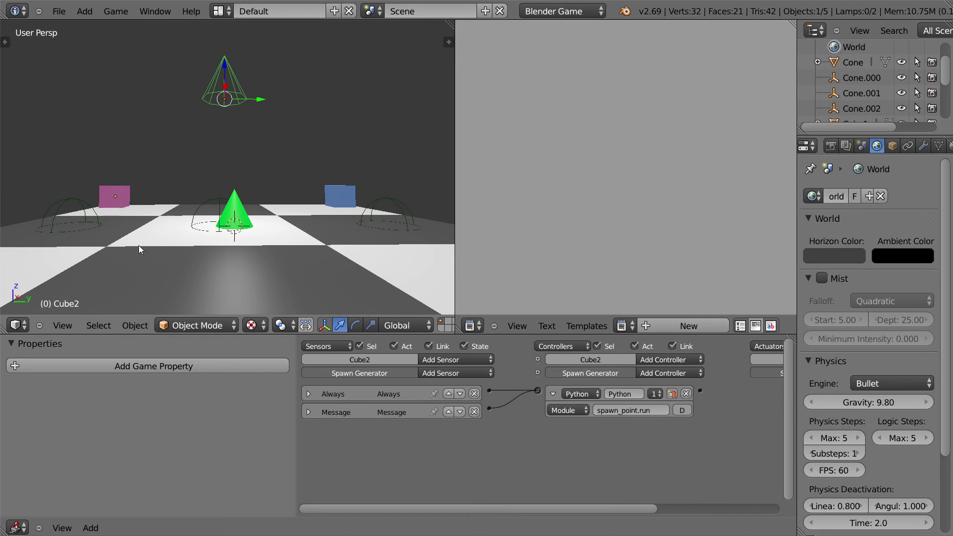
- Move the green cone to layer 2
{"action": "mouse_move", "coordinate": [243, 229]}
{"action": "middle_mouse_down"}
{"action": "mouse_move", "coordinate": [245, 219]}
{"action": "mouse_move", "coordinate": [243, 229]}
{"action": "middle_mouse_up"}
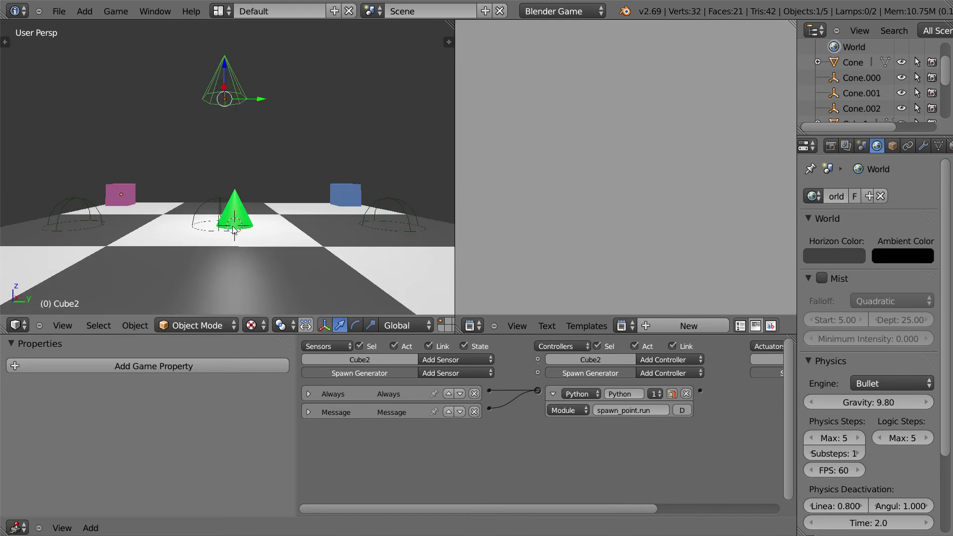
{"action": "right_click", "coordinate": [233, 229]}
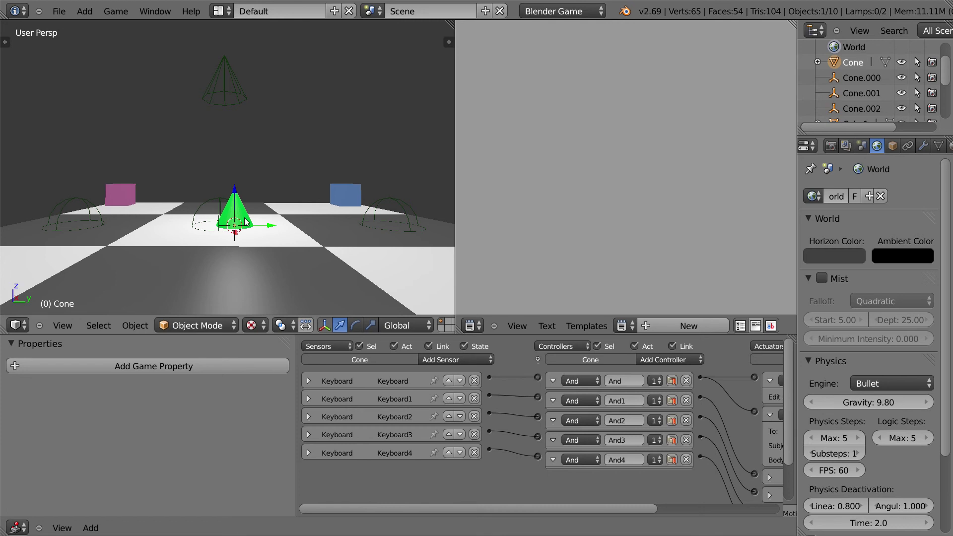
{"action": "key", "text": "m"}
{"action": "left_click", "coordinate": [377, 243]}
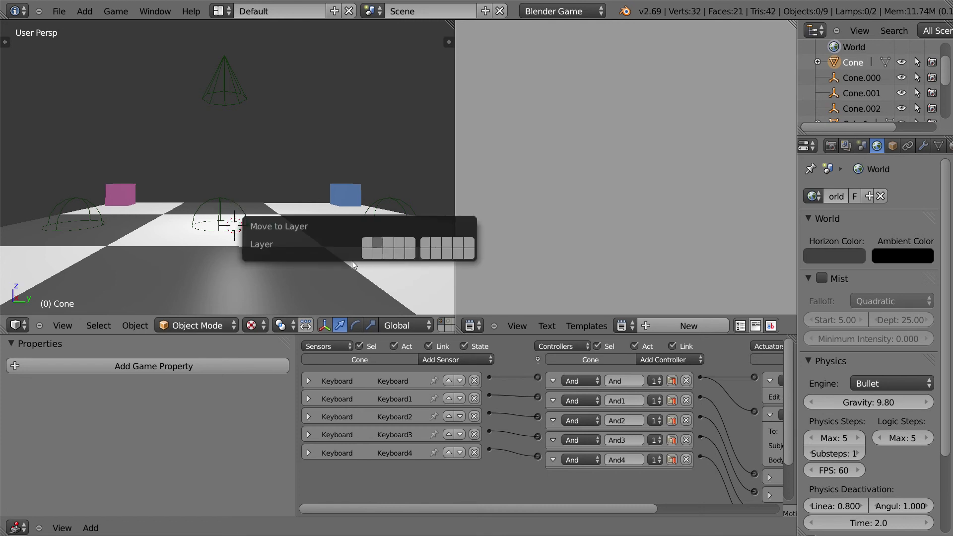
- Select the Spawn Generator and load spawn_point.py from the # Scripts # folder into the text editor
{"action": "right_click", "coordinate": [228, 91]}
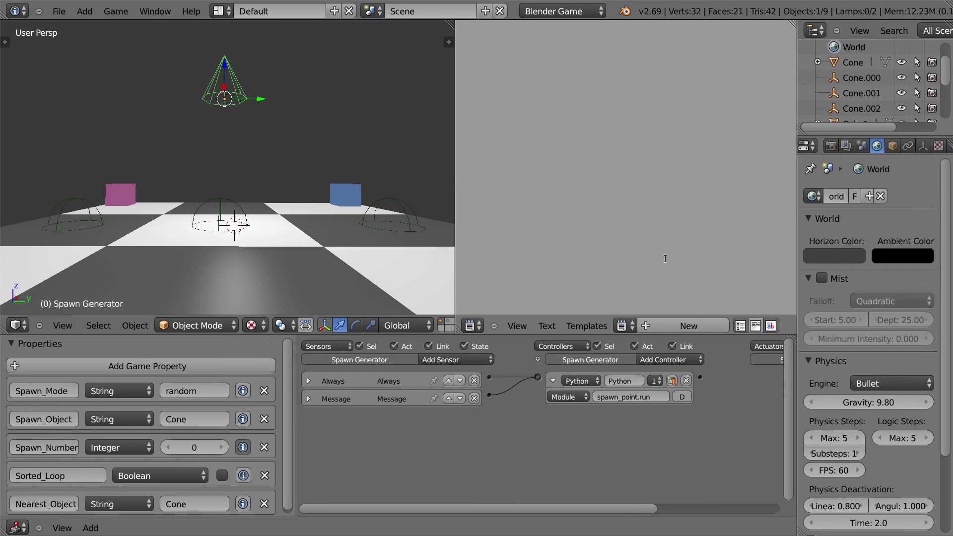
{"action": "left_click", "coordinate": [546, 326]}
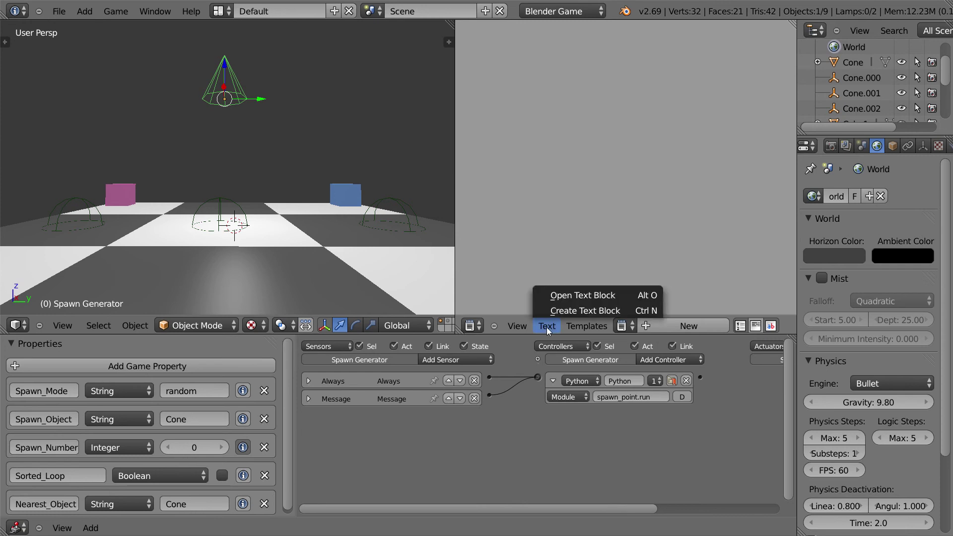
{"action": "left_click", "coordinate": [566, 294]}
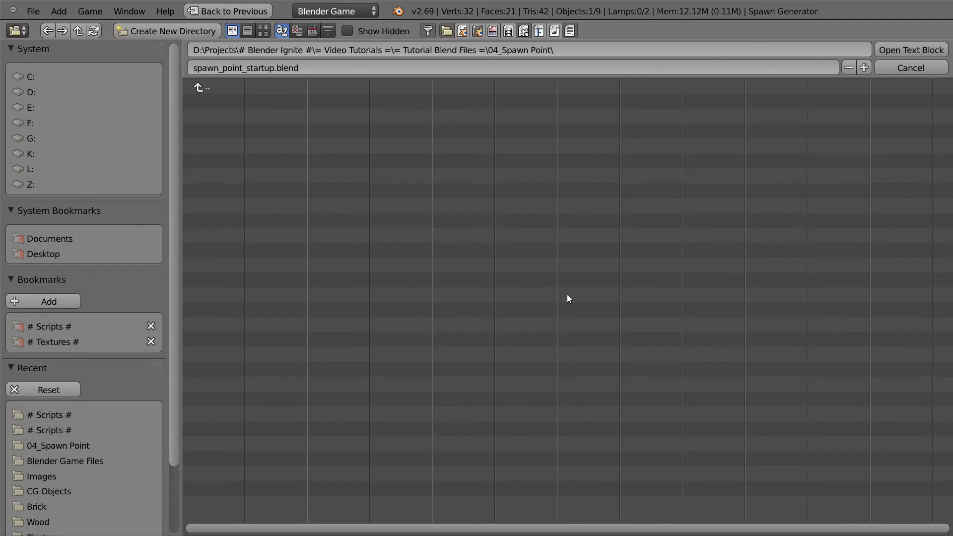
{"action": "left_click", "coordinate": [212, 87]}
{"action": "left_click", "coordinate": [234, 102]}
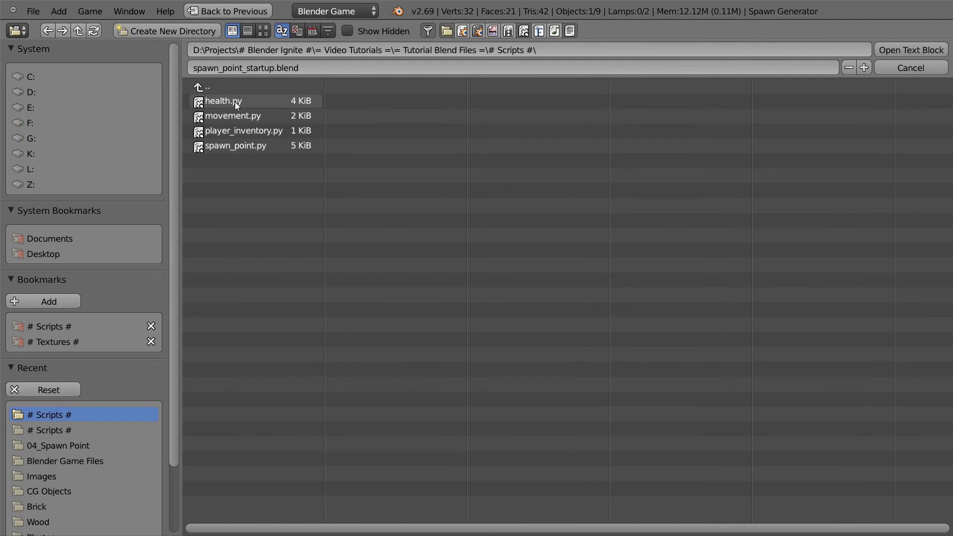
{"action": "left_click", "coordinate": [242, 147]}
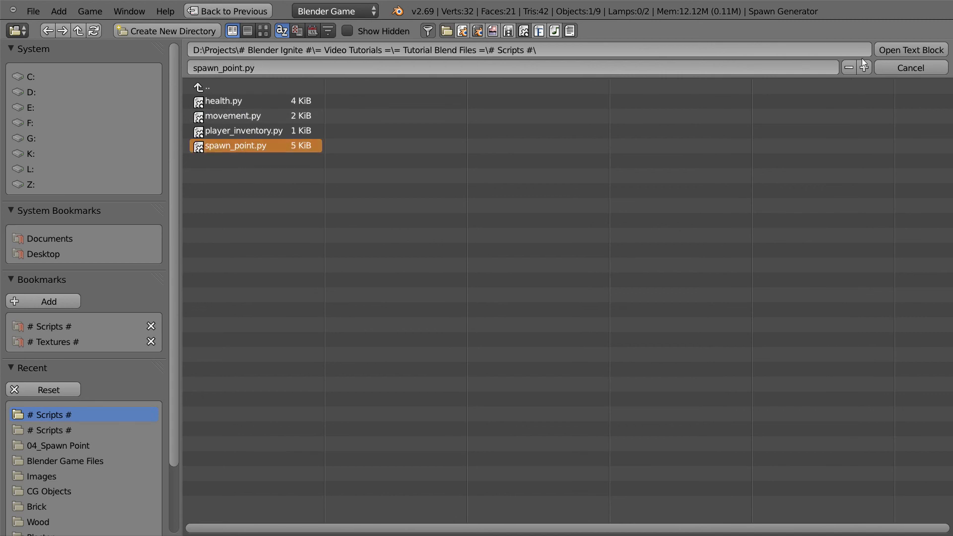
{"action": "left_click", "coordinate": [883, 52]}
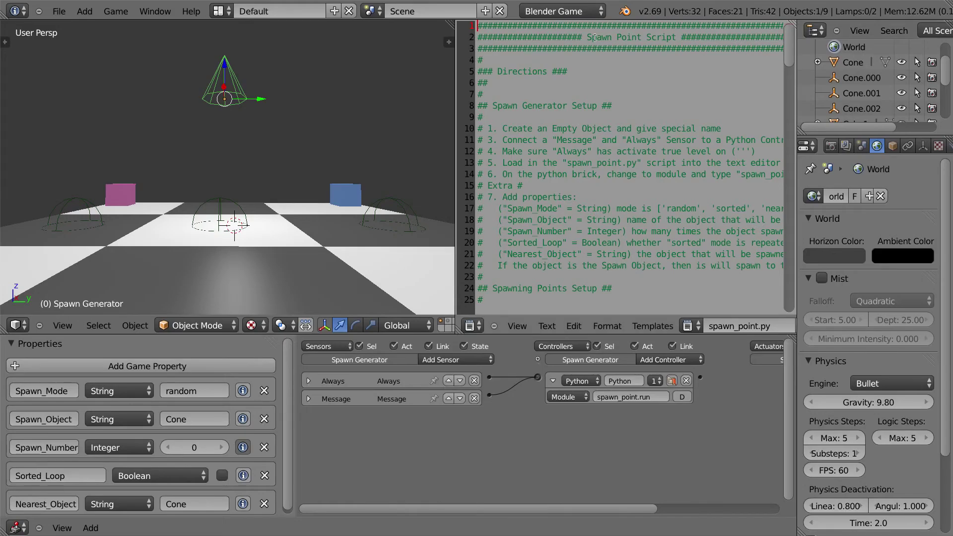
- Select the middle spawn point and test-run the game with the appended spawn setup
{"action": "right_click", "coordinate": [219, 198]}
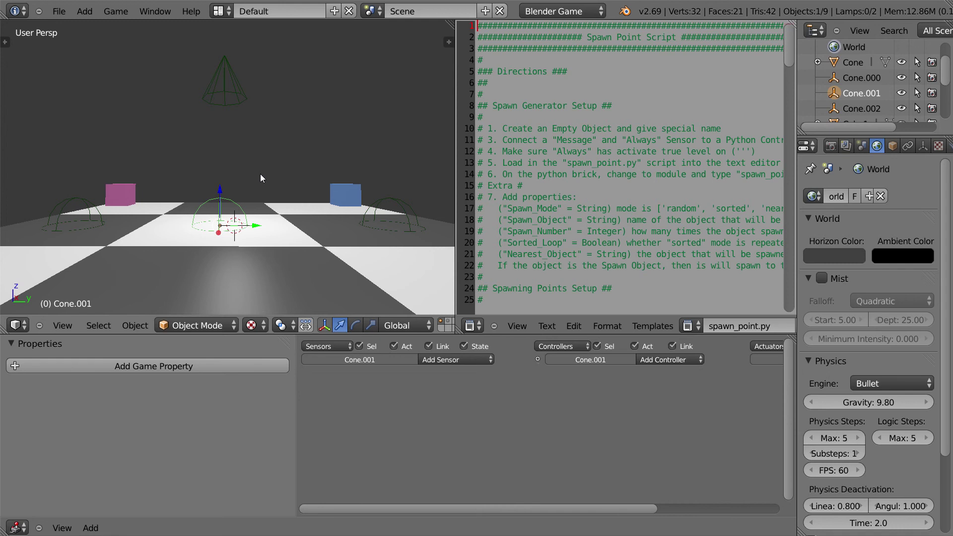
{"action": "key", "text": "p"}
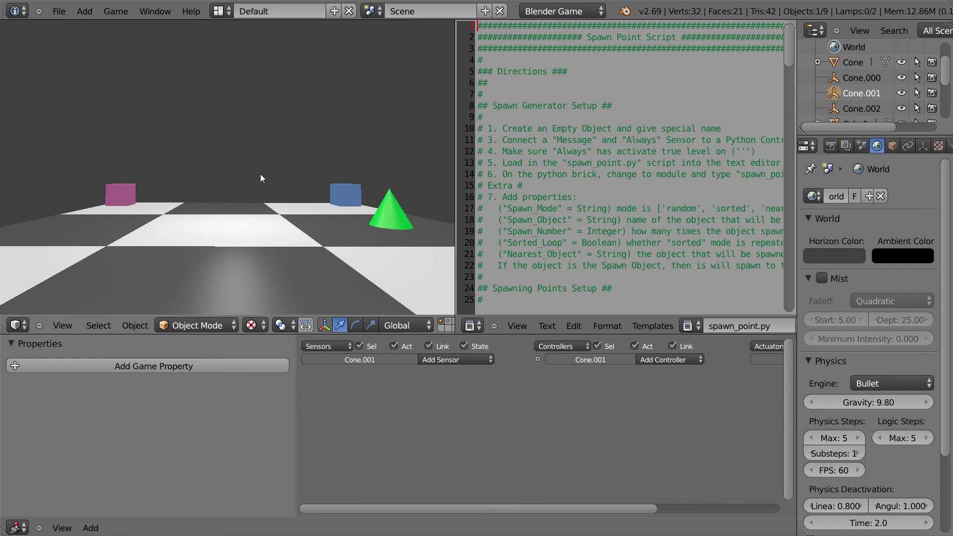
{"action": "key", "text": "Escape"}
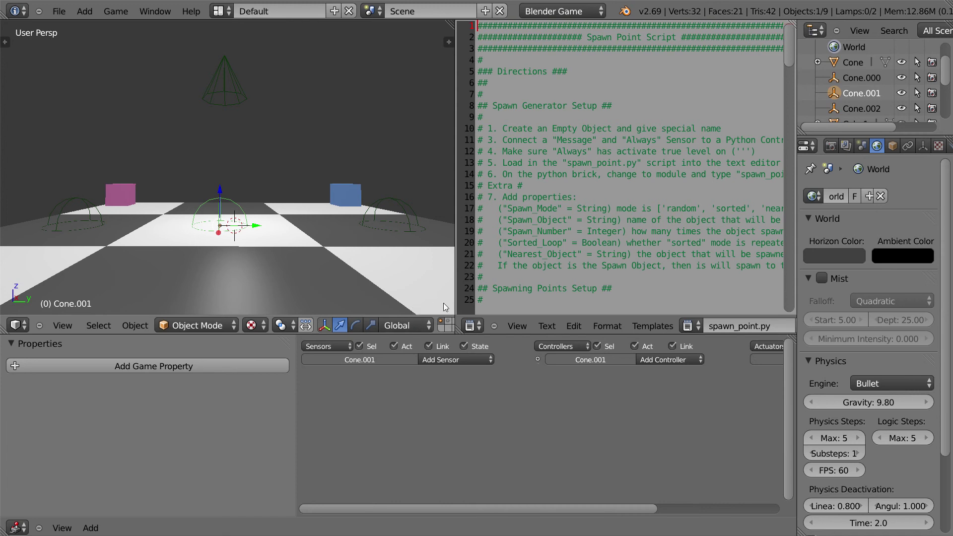
- Show layer 2, select the cone and switch the viewport shading to Solid
{"action": "key", "text": "2"}
{"action": "right_click", "coordinate": [230, 207]}
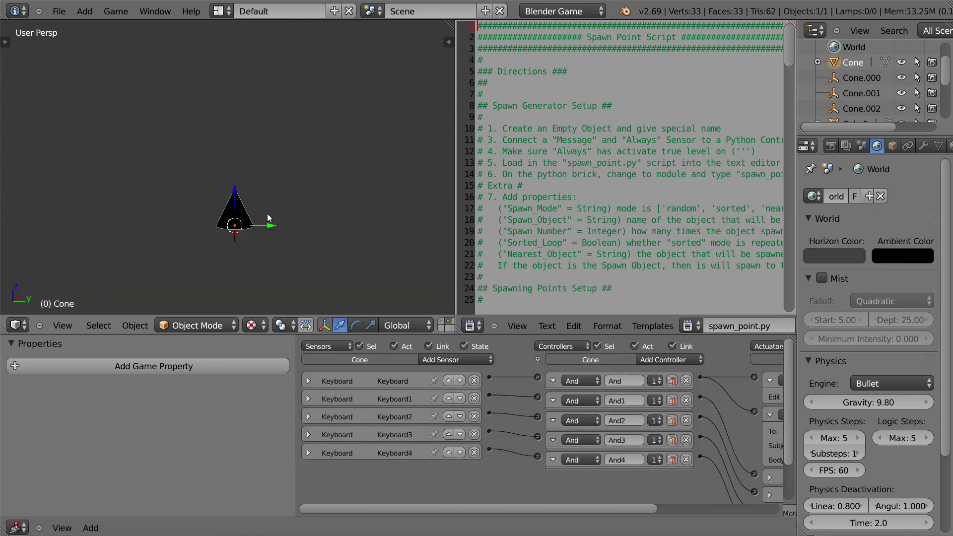
{"action": "left_click", "coordinate": [251, 326]}
{"action": "left_click", "coordinate": [272, 277]}
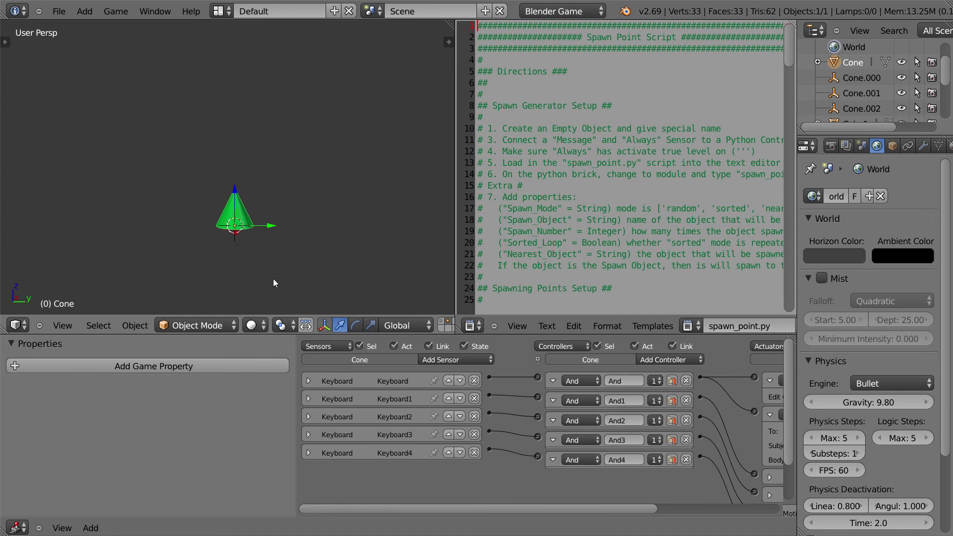
{"action": "middle_click_drag", "start_coordinate": [275, 241], "coordinate": [238, 216]}
- Add a cube mesh on layer 2 and move it along the Y axis to beside the cone
{"action": "key", "text": "shift+a"}
{"action": "mouse_move", "coordinate": [218, 232]}
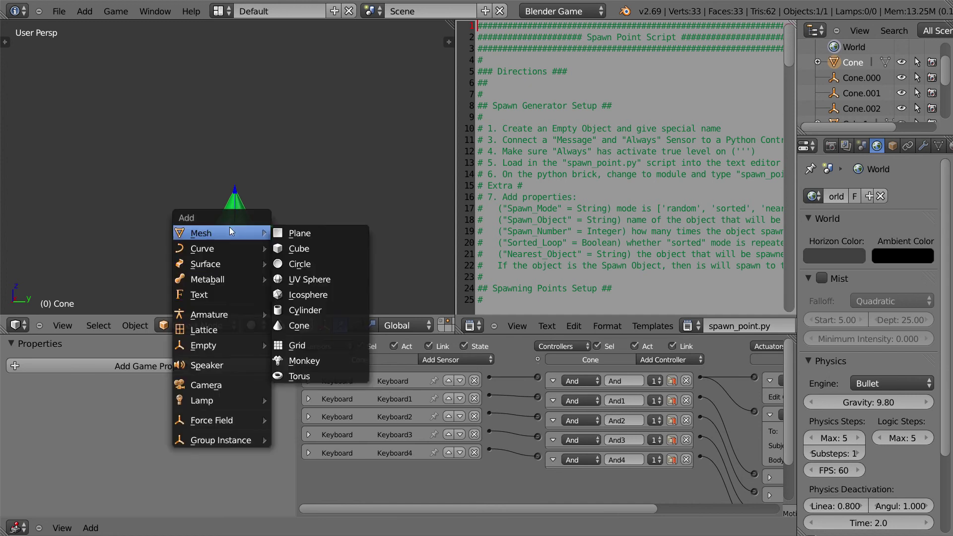
{"action": "left_click", "coordinate": [303, 248]}
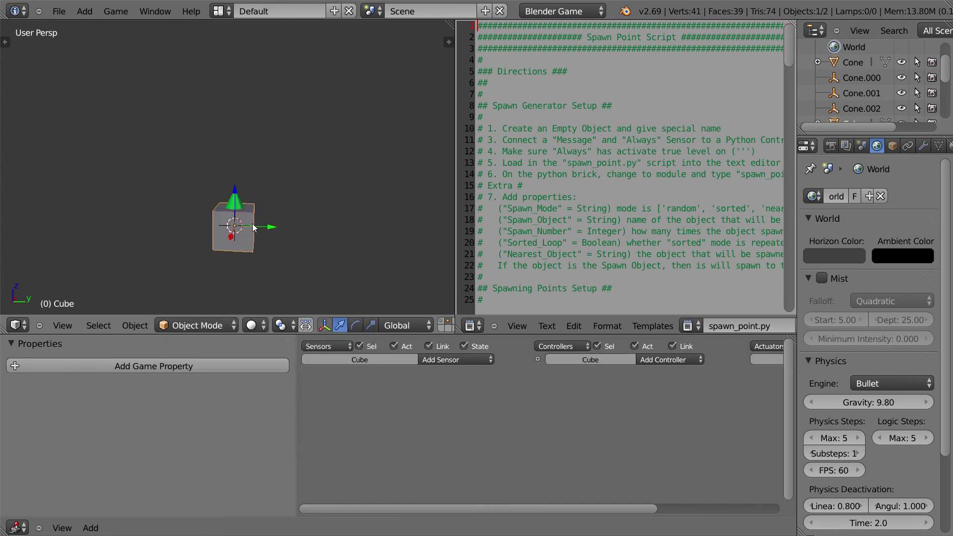
{"action": "key", "text": "g"}
{"action": "key", "text": "y"}
{"action": "left_click", "coordinate": [327, 225]}
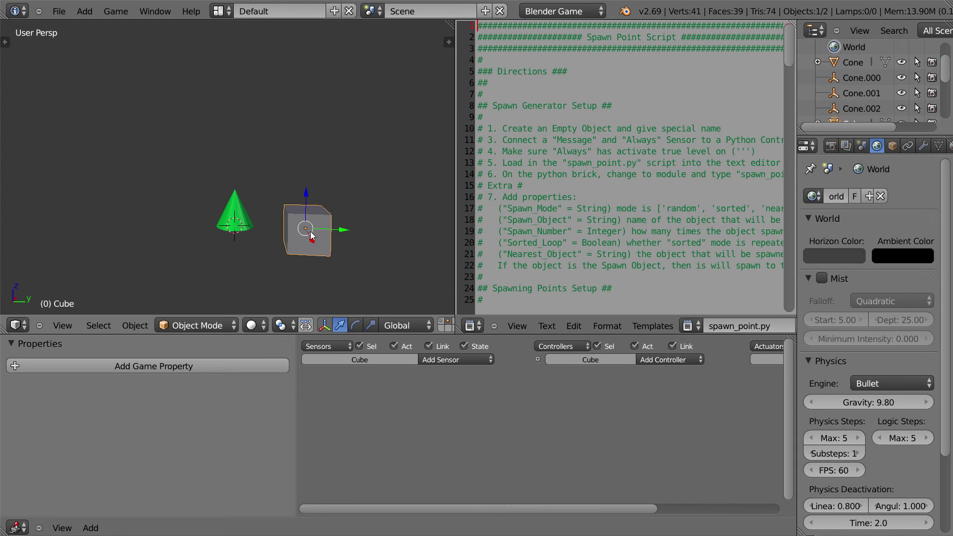
- Set the new cube's physics type to Dynamic and give it a new material
{"action": "middle_click_drag", "start_coordinate": [300, 243], "coordinate": [320, 249]}
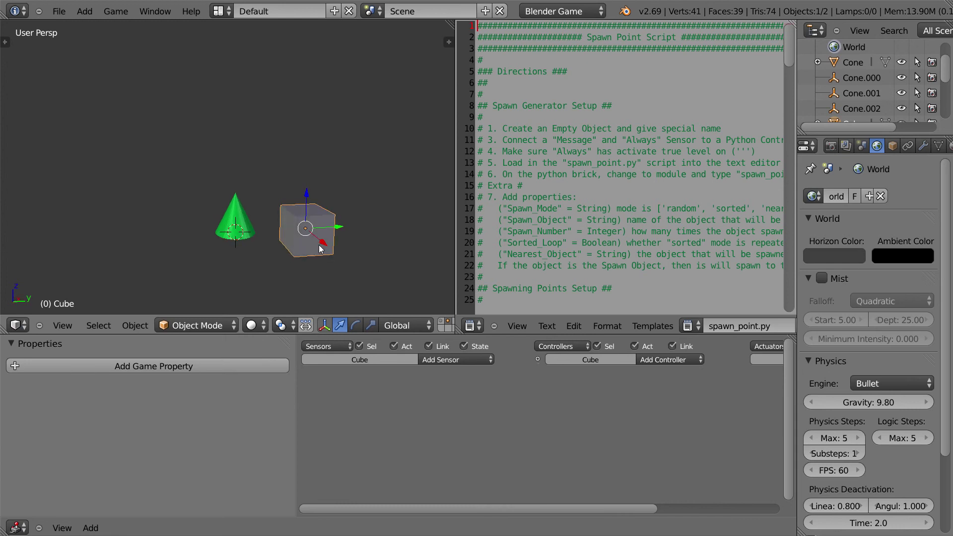
{"action": "middle_click_drag", "start_coordinate": [912, 148], "coordinate": [850, 149]}
{"action": "left_click", "coordinate": [939, 147]}
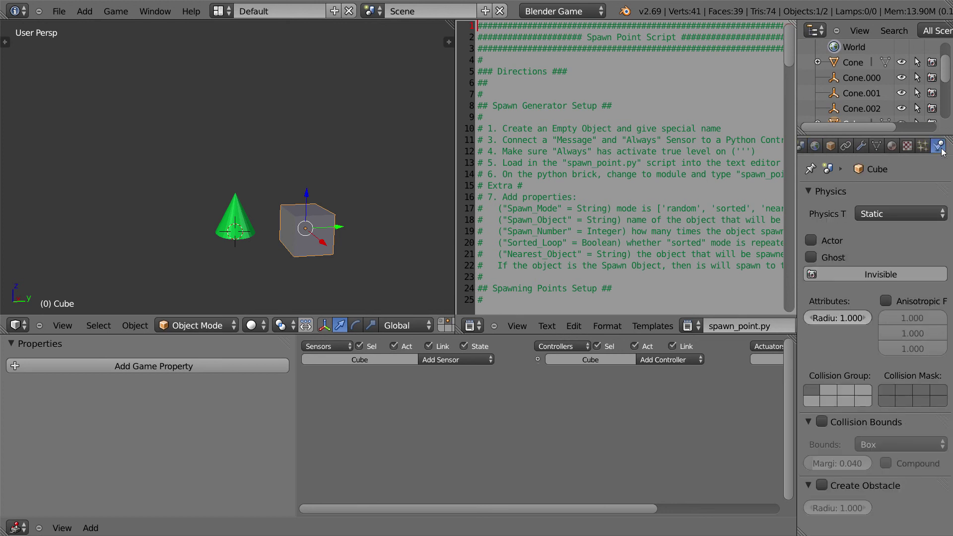
{"action": "left_click", "coordinate": [881, 214]}
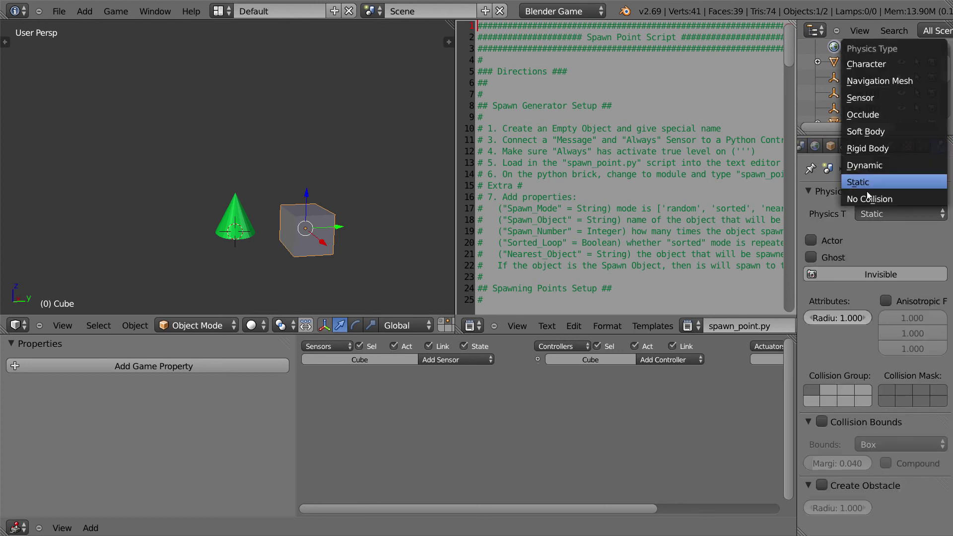
{"action": "left_click", "coordinate": [873, 165]}
{"action": "left_click", "coordinate": [893, 146]}
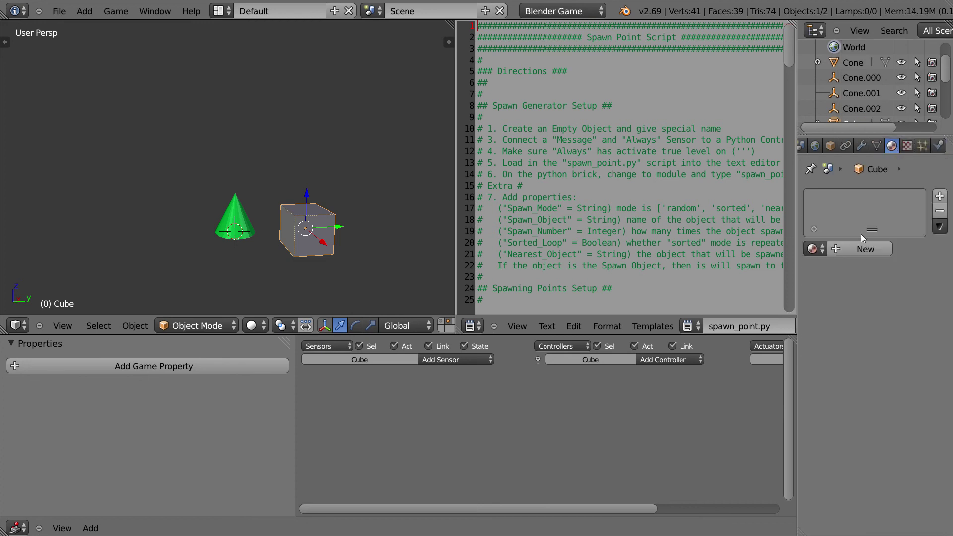
{"action": "left_click", "coordinate": [853, 251]}
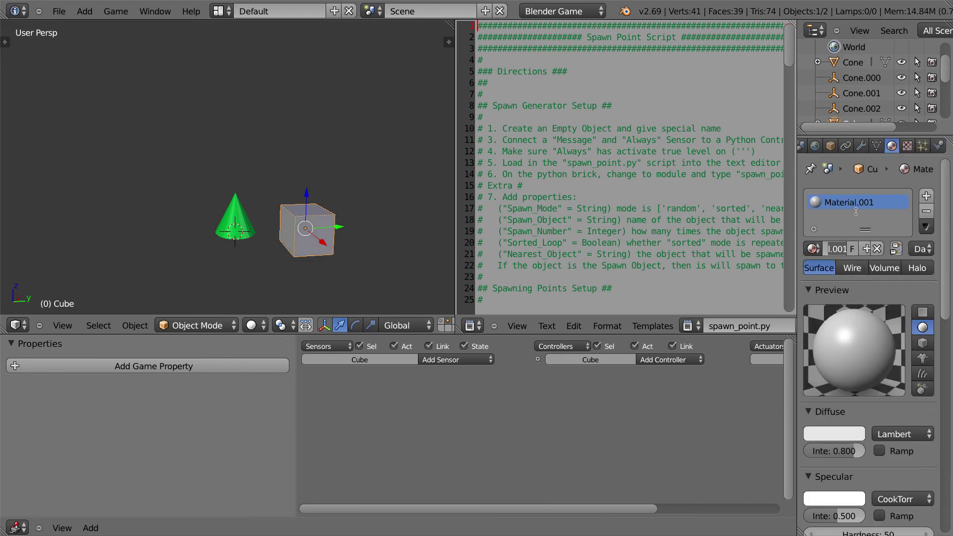
- Name the new cube's material "Cube"
{"action": "type", "text": "Cube"}
{"action": "key", "text": "Return"}
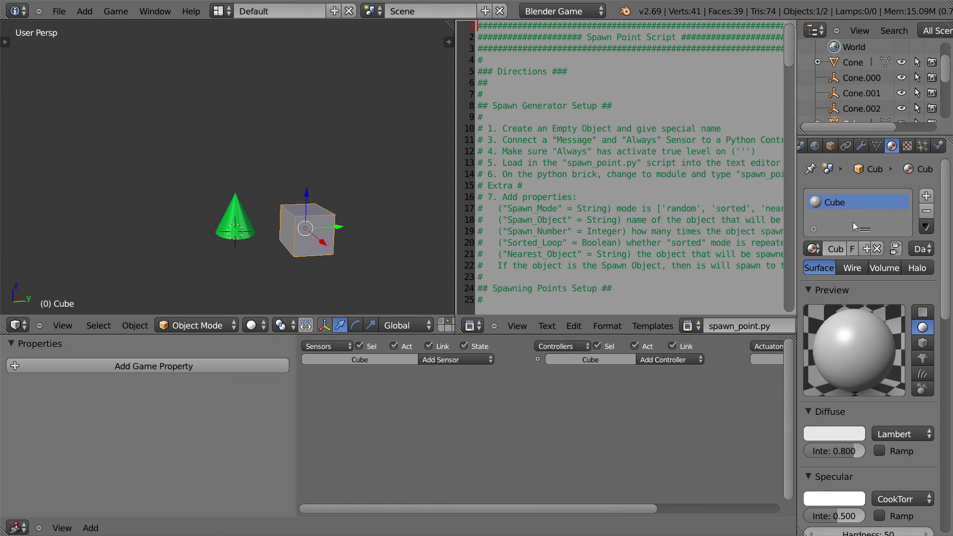
- Show layer 1 with the checkered floor and switch the viewport shading to Texture
{"action": "left_click", "coordinate": [443, 326]}
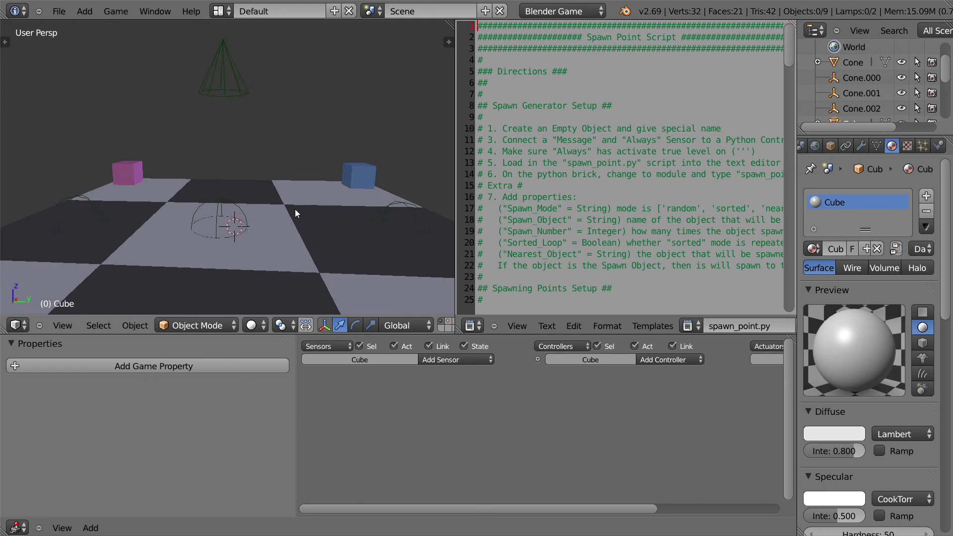
{"action": "middle_click_drag", "start_coordinate": [294, 214], "coordinate": [315, 212]}
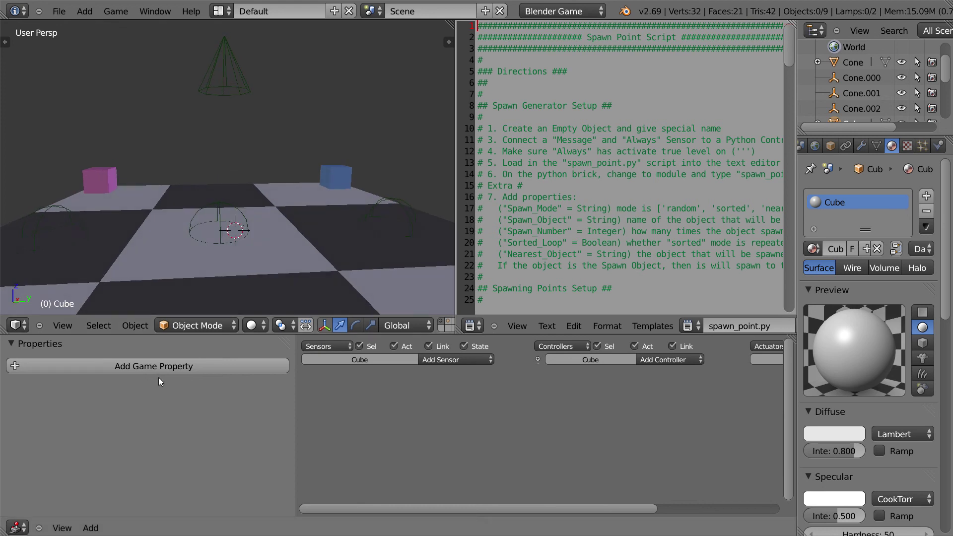
{"action": "left_click", "coordinate": [252, 326]}
{"action": "left_click", "coordinate": [266, 259]}
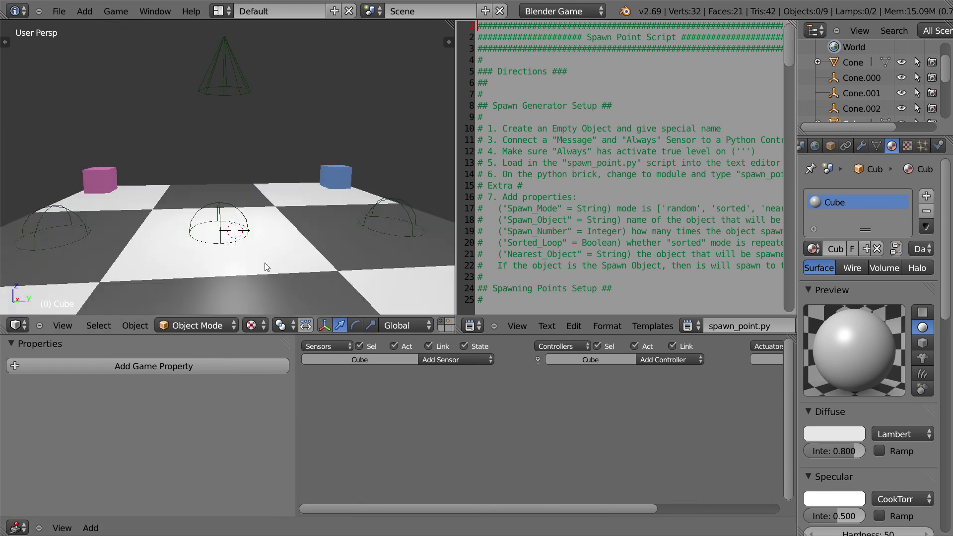
{"action": "middle_click_drag", "start_coordinate": [267, 266], "coordinate": [308, 258]}
- Select the spawn point nearest the blue cube and rename it to Cube.000
{"action": "right_click", "coordinate": [422, 201]}
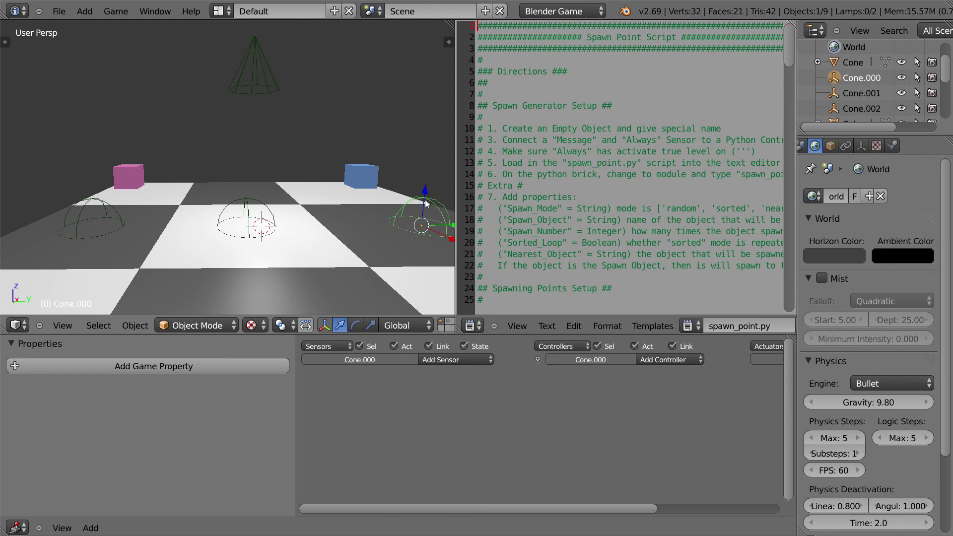
{"action": "middle_click_drag", "start_coordinate": [392, 215], "coordinate": [361, 218]}
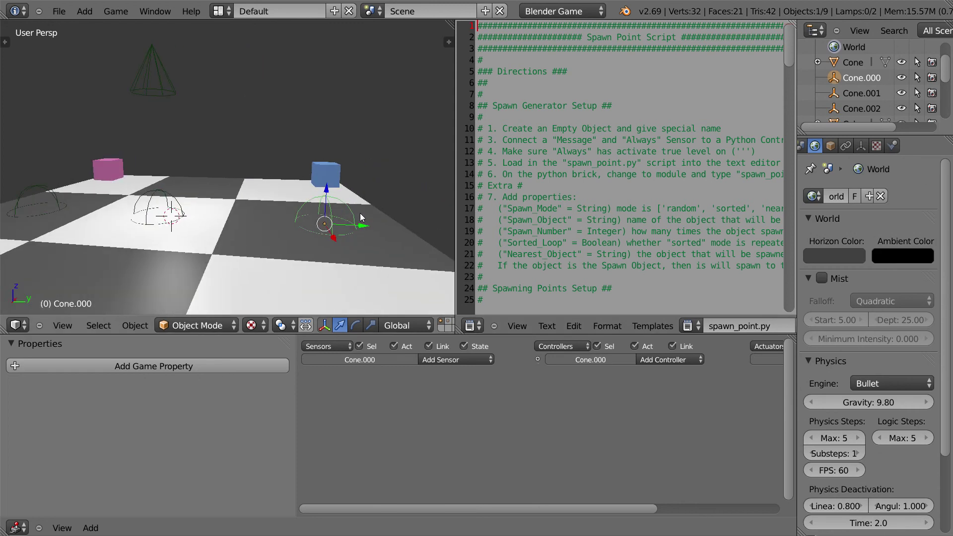
{"action": "key", "text": "n"}
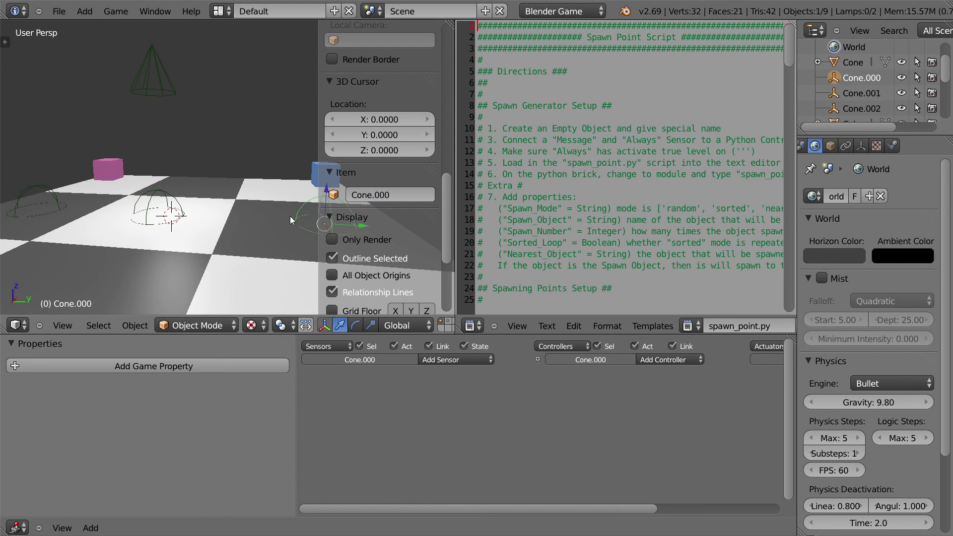
{"action": "middle_click_drag", "start_coordinate": [290, 216], "coordinate": [244, 218]}
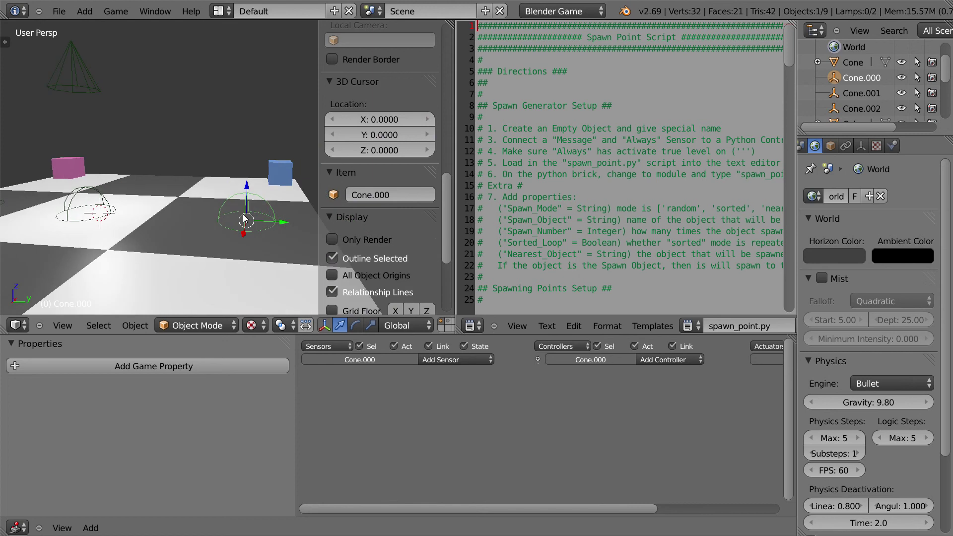
{"action": "left_click", "coordinate": [371, 194]}
{"action": "left_click_drag", "start_coordinate": [371, 194], "coordinate": [356, 195]}
{"action": "key", "text": "BackSpace"}
{"action": "key", "text": "BackSpace"}
{"action": "type", "text": "Cube"}
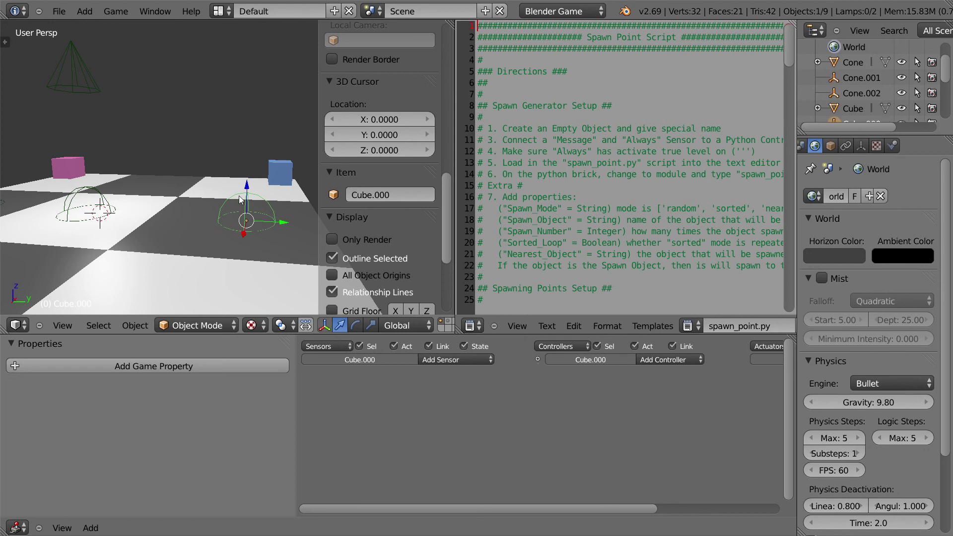
{"action": "middle_click_drag", "start_coordinate": [242, 199], "coordinate": [253, 214]}
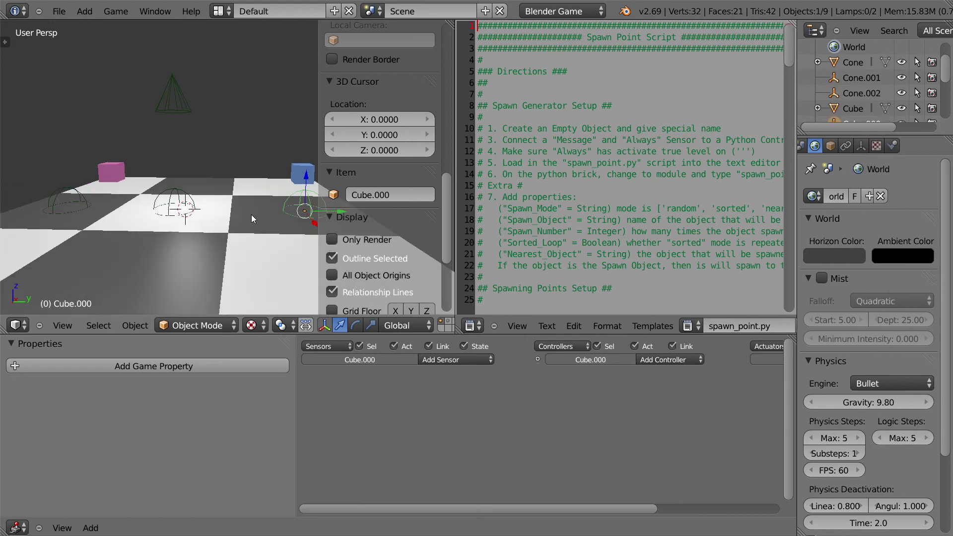
- Delete the middle spawn point and the one nearest the pink cube
{"action": "right_click", "coordinate": [169, 196]}
{"action": "right_click", "coordinate": [64, 187], "text": "shift"}
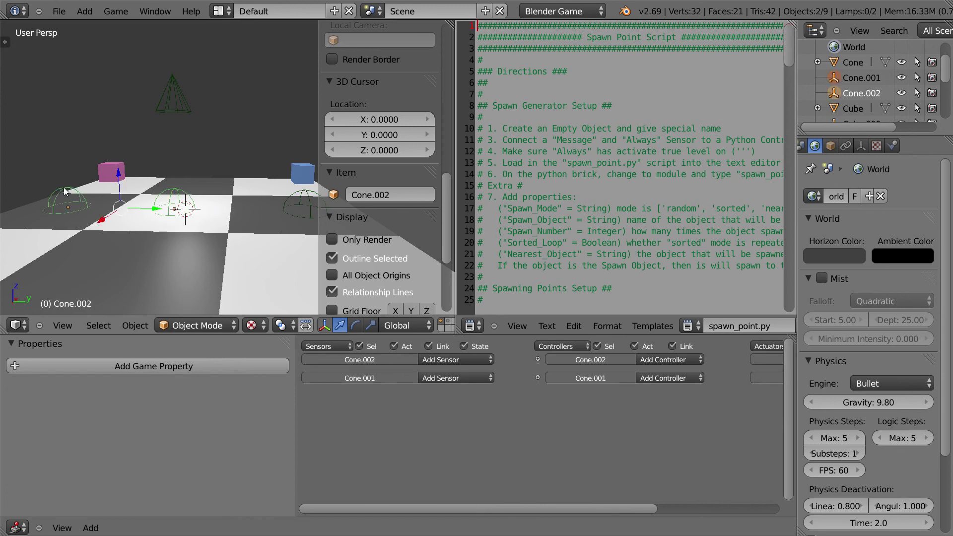
{"action": "key", "text": "x"}
{"action": "left_click", "coordinate": [60, 188]}
- Duplicate the Cube.000 spawn point twice along the Y axis, placing copies at the middle and near the pink cube, and check their names
{"action": "right_click", "coordinate": [304, 212]}
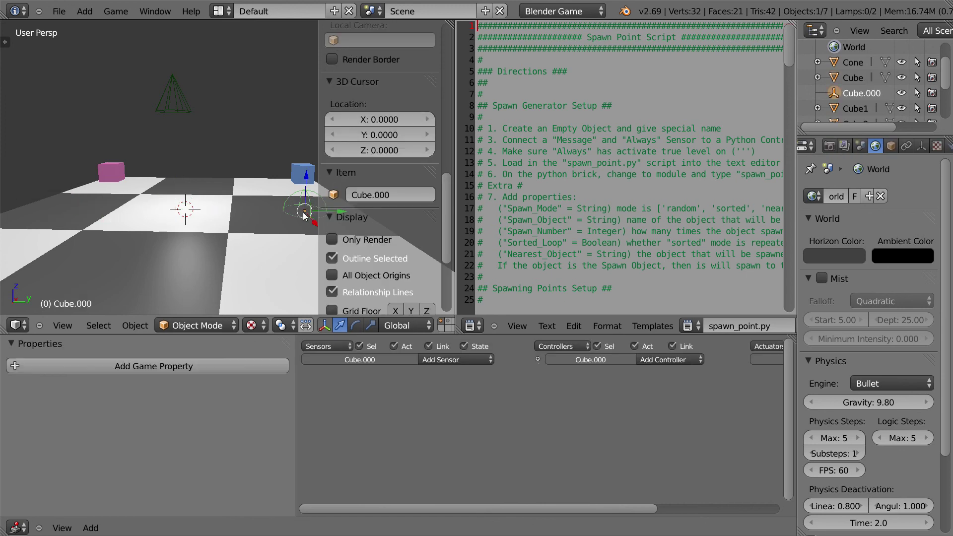
{"action": "key", "text": "shift+d"}
{"action": "right_click", "coordinate": [270, 203]}
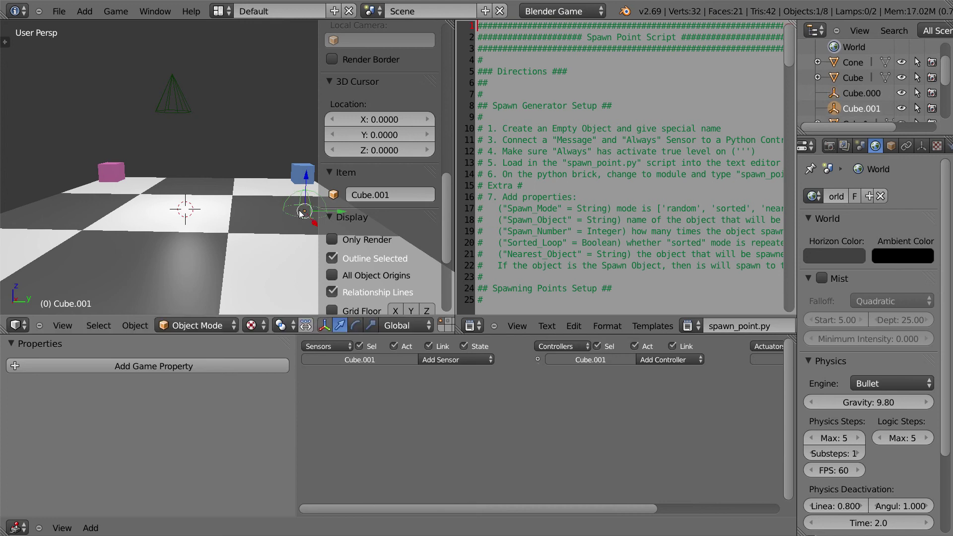
{"action": "left_click_drag", "start_coordinate": [316, 212], "coordinate": [185, 211]}
{"action": "key", "text": "shift+d"}
{"action": "key", "text": "y"}
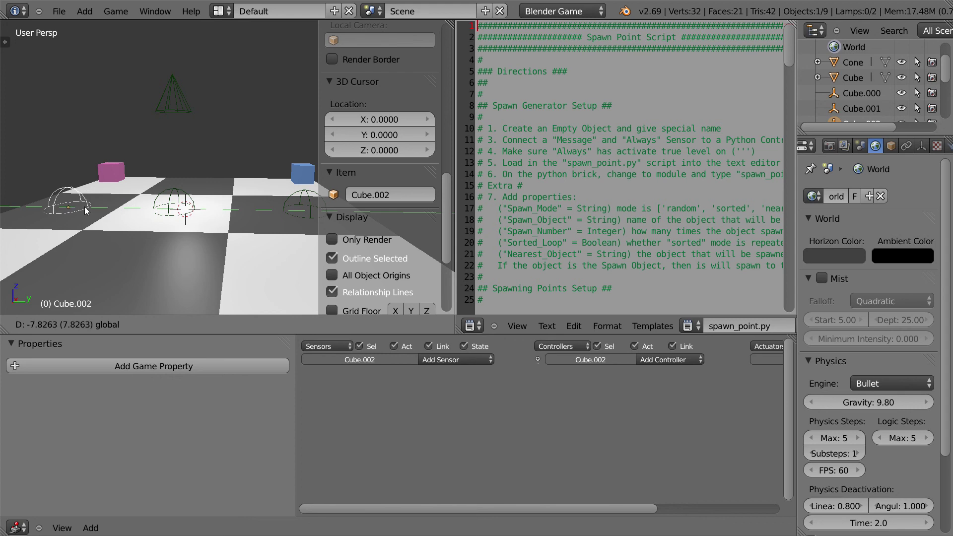
{"action": "left_click", "coordinate": [84, 207]}
{"action": "middle_click_drag", "start_coordinate": [181, 226], "coordinate": [184, 226]}
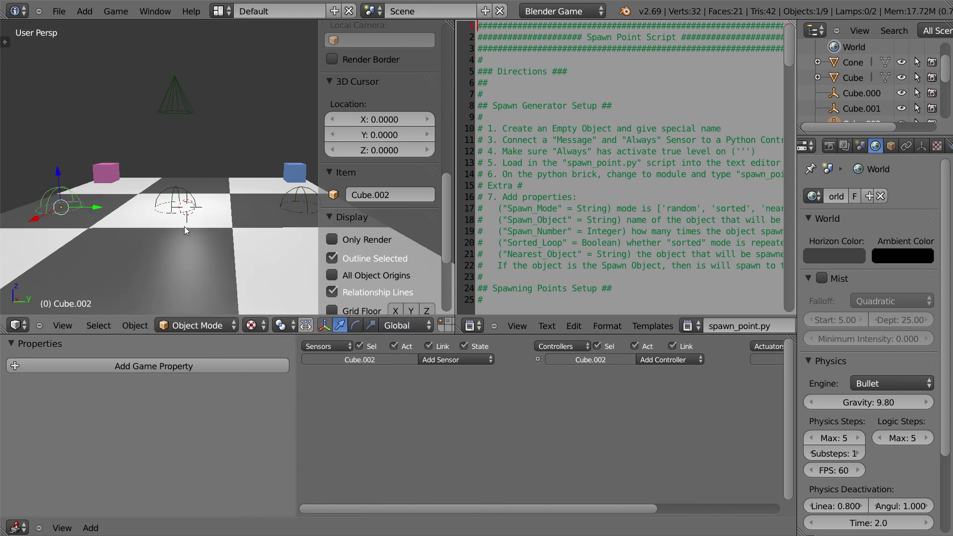
{"action": "key", "text": "n"}
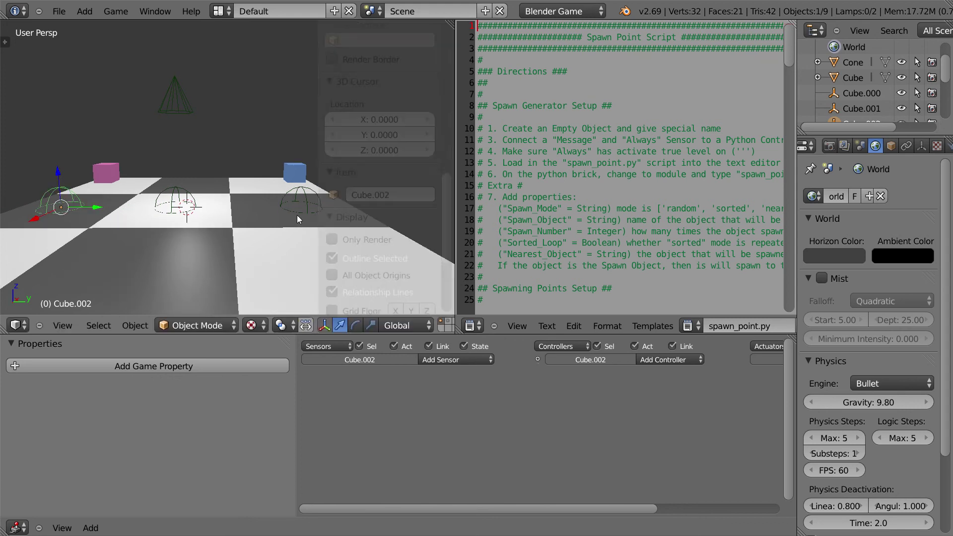
{"action": "right_click", "coordinate": [174, 195]}
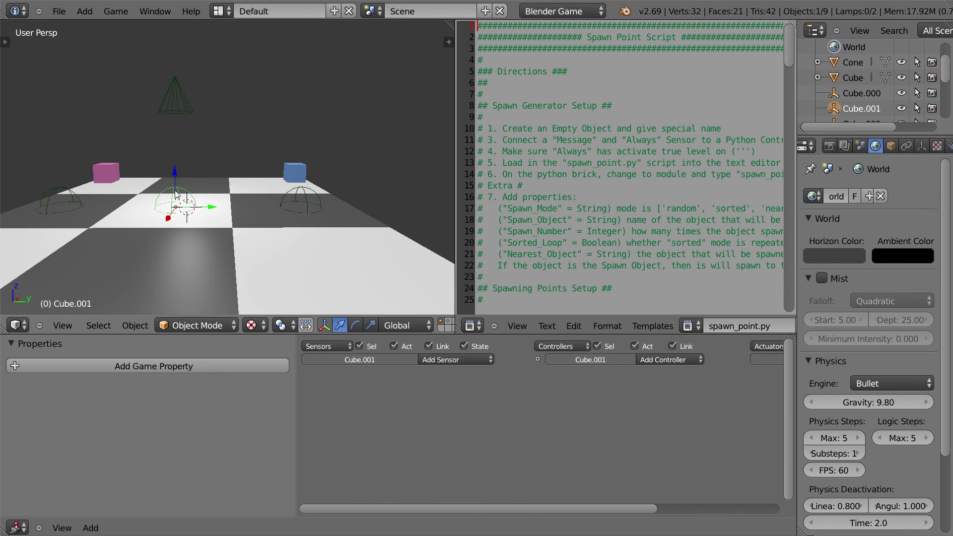
{"action": "right_click", "coordinate": [62, 186]}
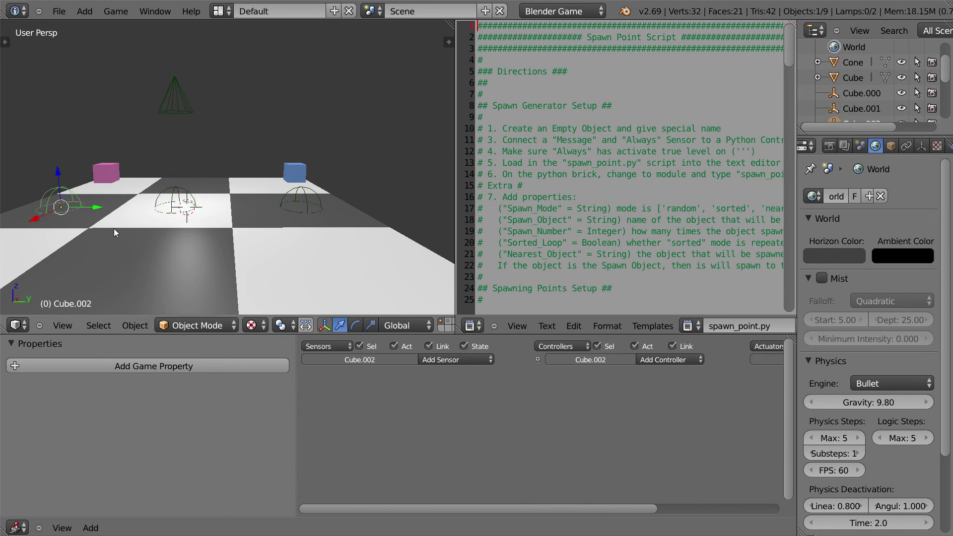
- Set the Spawn Generator's Spawn_Object property to Cube and test-run the game
{"action": "right_click", "coordinate": [177, 85]}
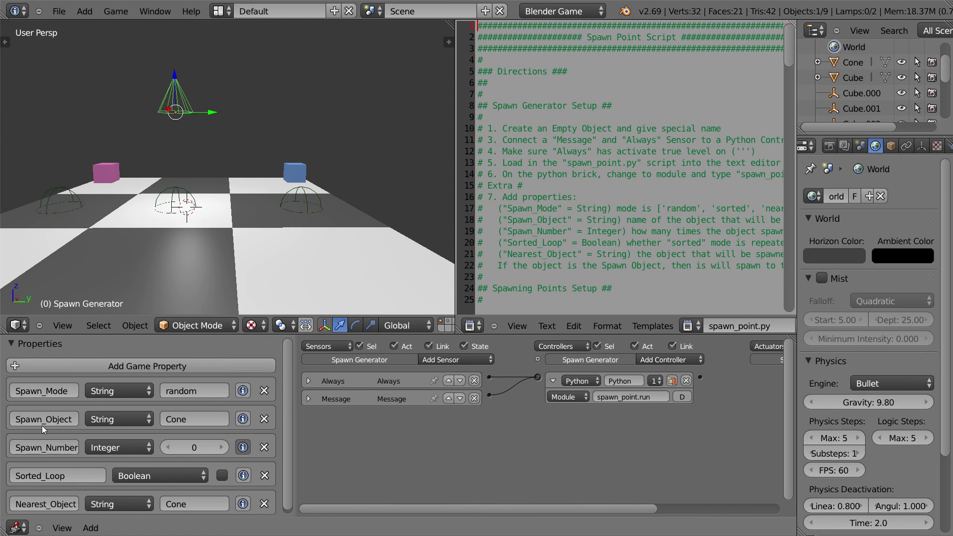
{"action": "left_click", "coordinate": [205, 421]}
{"action": "type", "text": "Cube"}
{"action": "key", "text": "Return"}
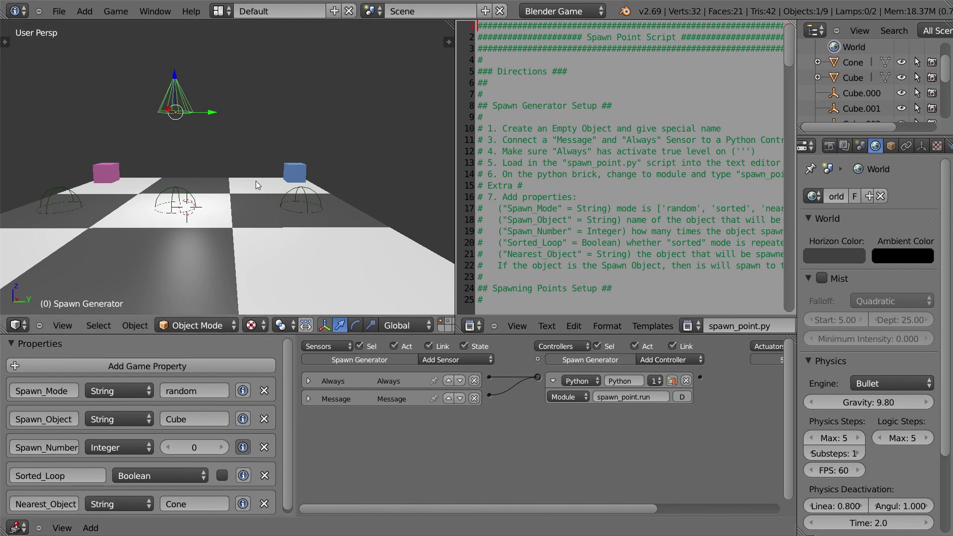
{"action": "key", "text": "p"}
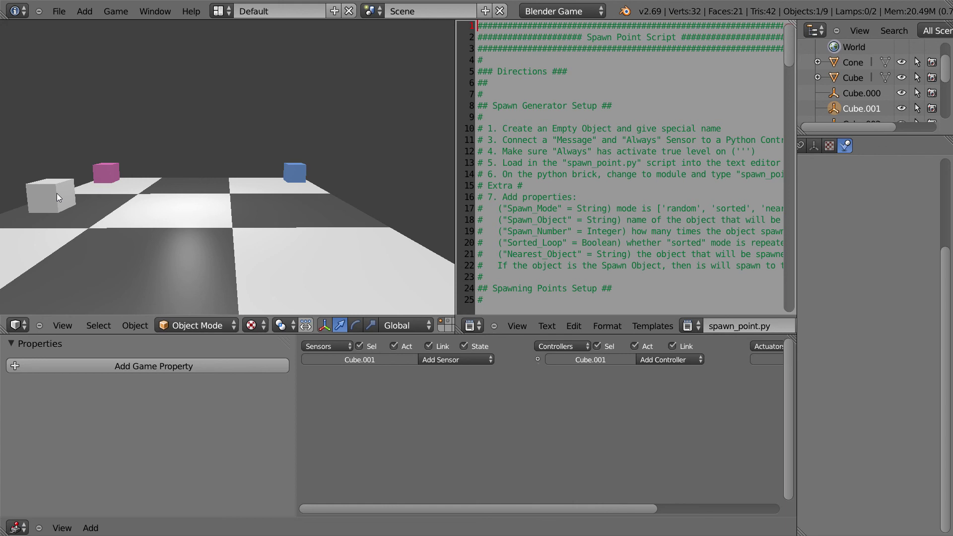
{"action": "key", "text": "Escape"}
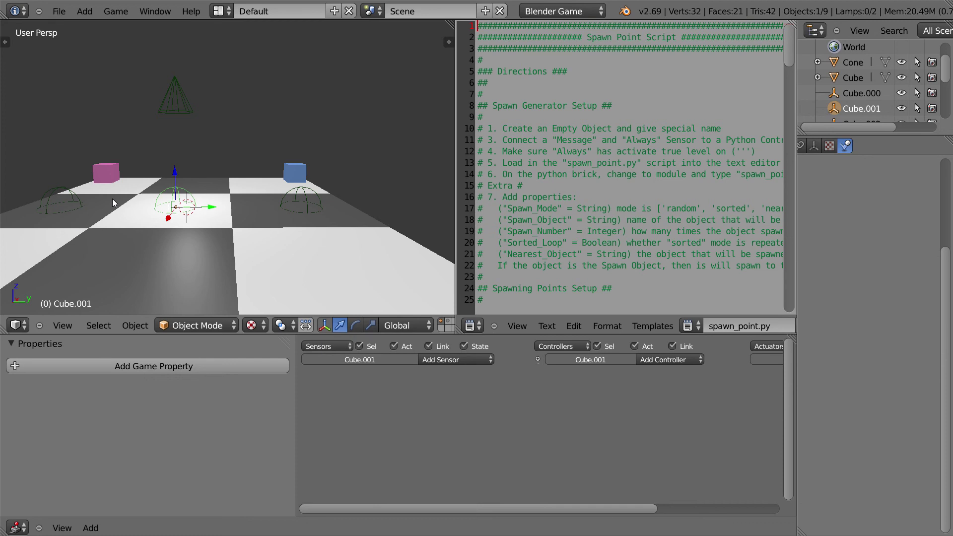
- Select the cube on layer 2 and give it a Keyboard sensor that uses the Spacebar
{"action": "left_click", "coordinate": [448, 325]}
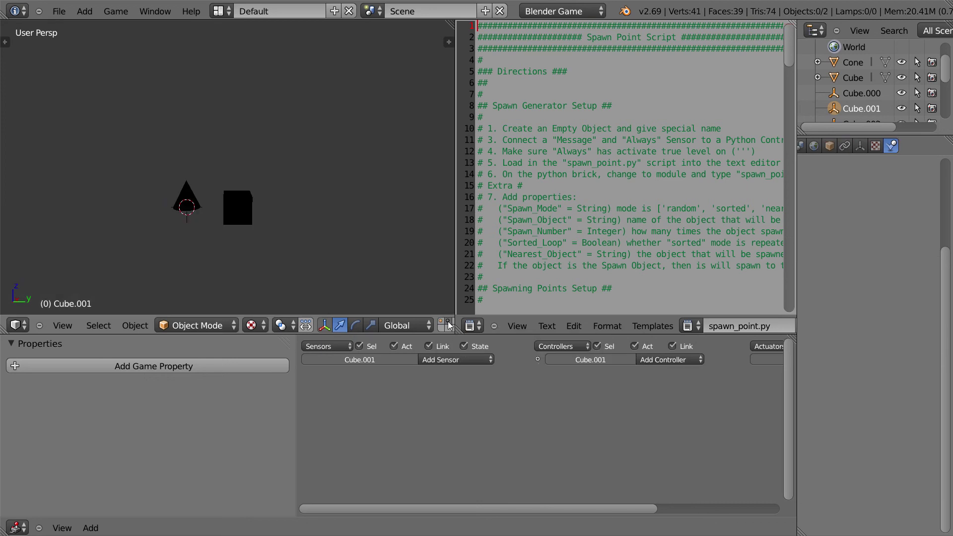
{"action": "right_click", "coordinate": [249, 204]}
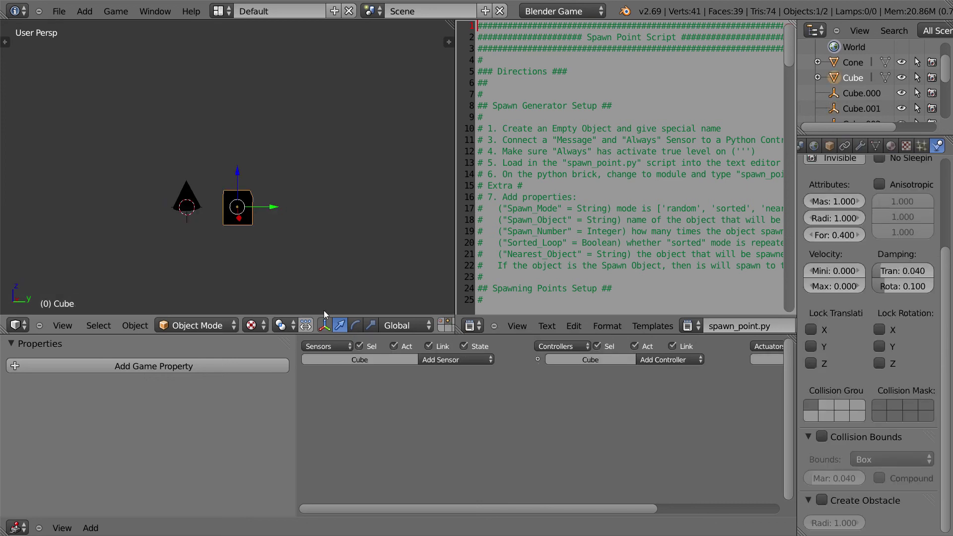
{"action": "left_click", "coordinate": [466, 360]}
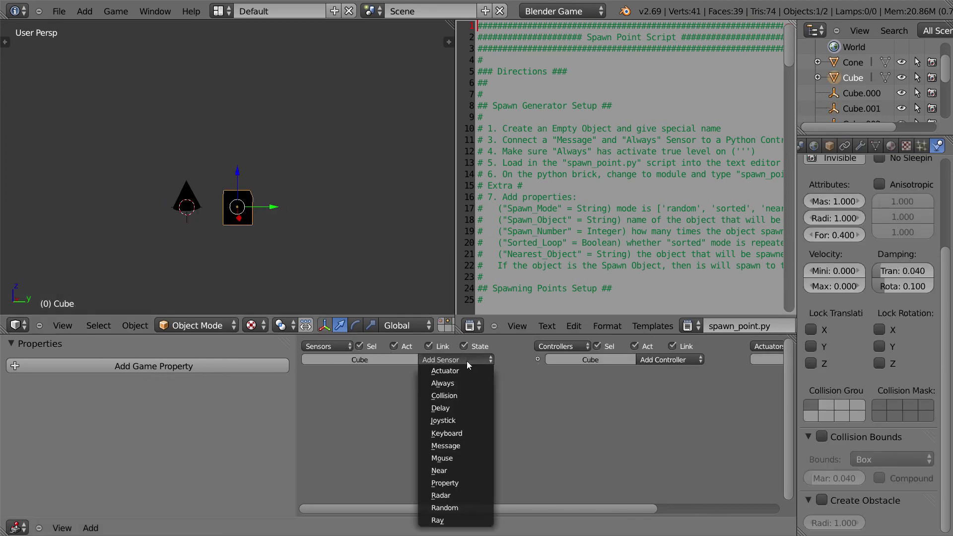
{"action": "left_click", "coordinate": [464, 432]}
{"action": "scroll", "coordinate": [684, 393], "scroll_direction": "right", "scroll_amount": 5, "text": "ctrl"}
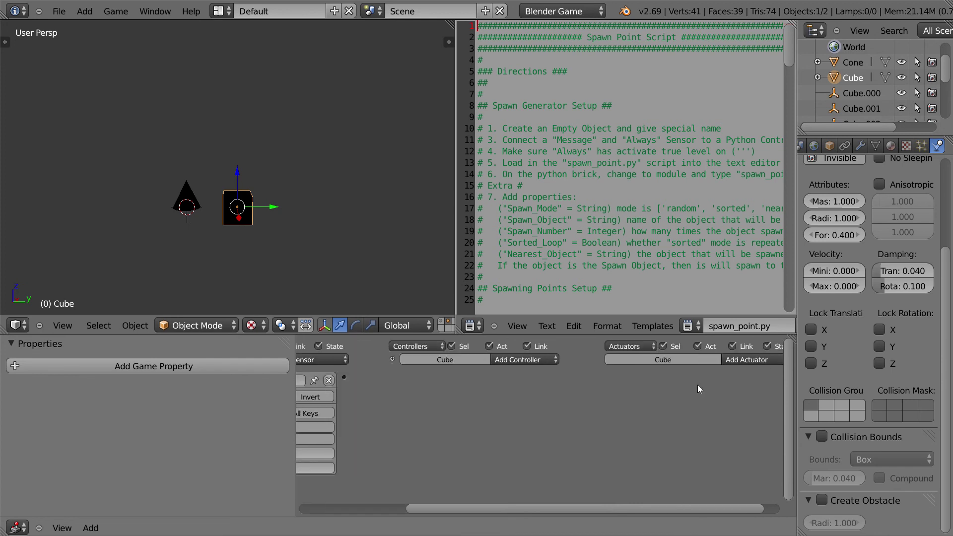
- Add an Edit Object actuator set to End Object to the cube
{"action": "left_click", "coordinate": [750, 360]}
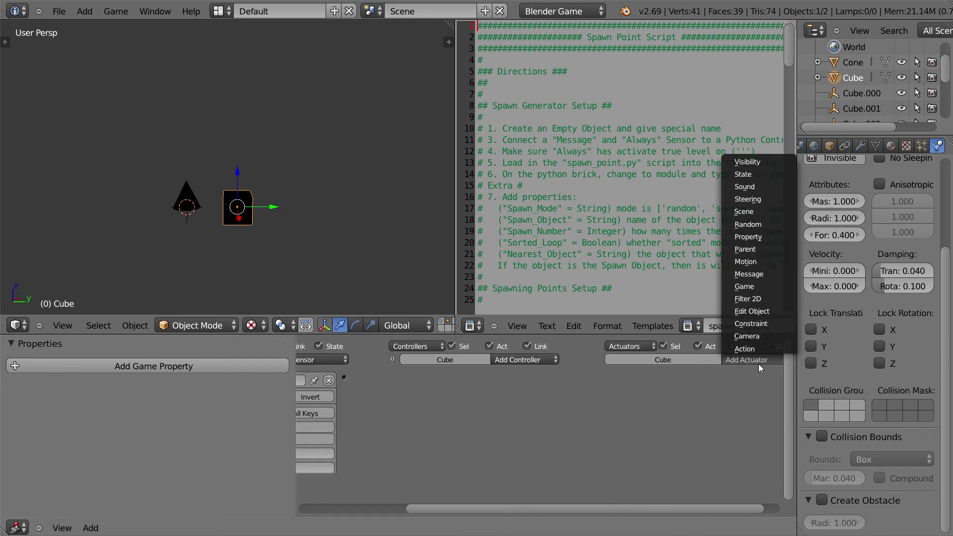
{"action": "left_click", "coordinate": [751, 311]}
{"action": "left_click", "coordinate": [704, 398]}
{"action": "left_click", "coordinate": [703, 372]}
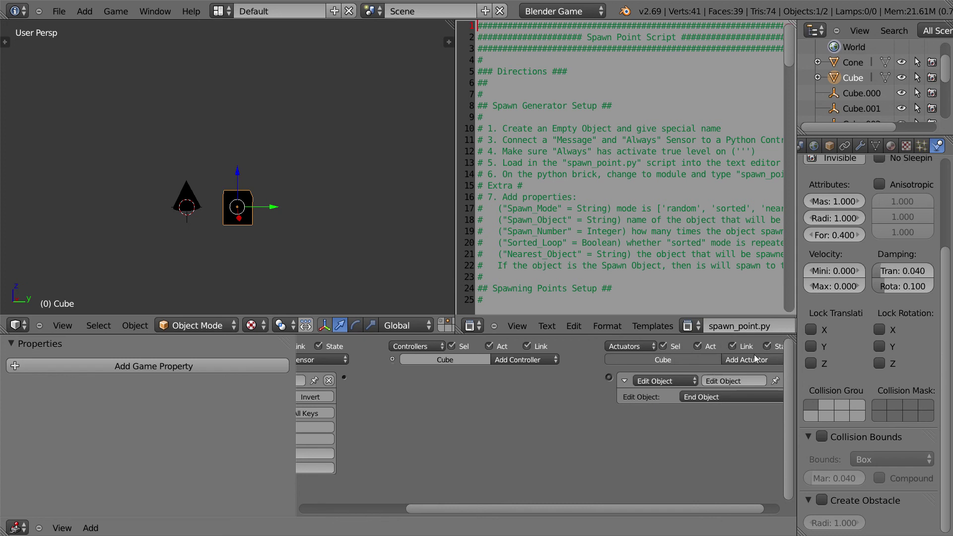
- Add a Message actuator to the cube that sends the subject Spawn_Cube to the Spawn Generator
{"action": "left_click", "coordinate": [751, 359]}
{"action": "left_click", "coordinate": [748, 274]}
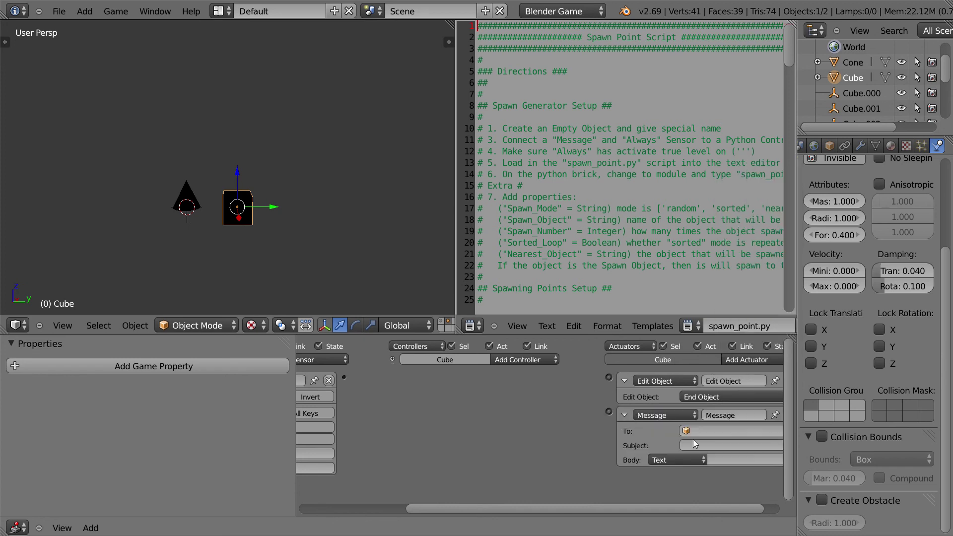
{"action": "left_click", "coordinate": [714, 430]}
{"action": "type", "text": "s"}
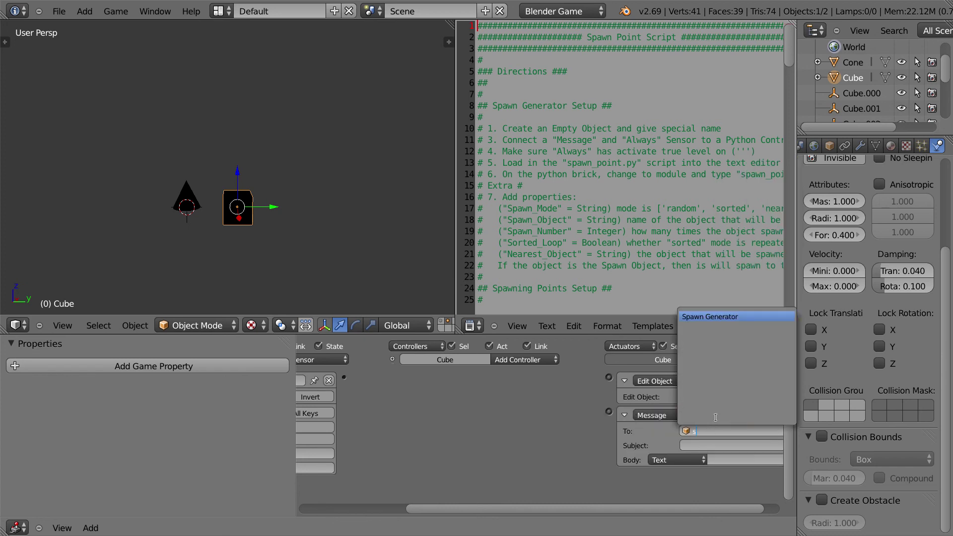
{"action": "left_click", "coordinate": [713, 318]}
{"action": "left_click", "coordinate": [710, 440]}
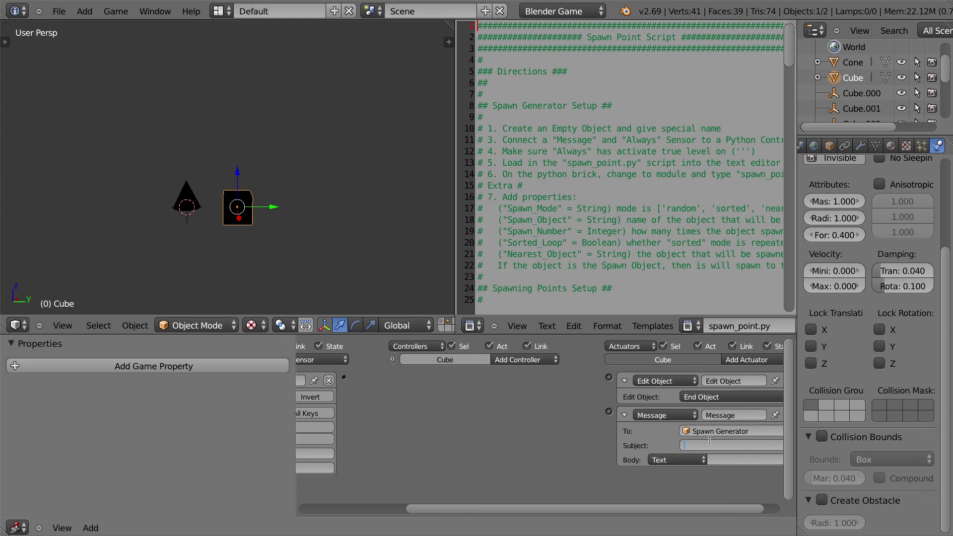
{"action": "type", "text": "Spawn_Cube"}
{"action": "key", "text": "Return"}
- Link the Keyboard sensor through an And controller to both the End Object and Message actuators
{"action": "left_click_drag", "start_coordinate": [344, 376], "coordinate": [608, 376]}
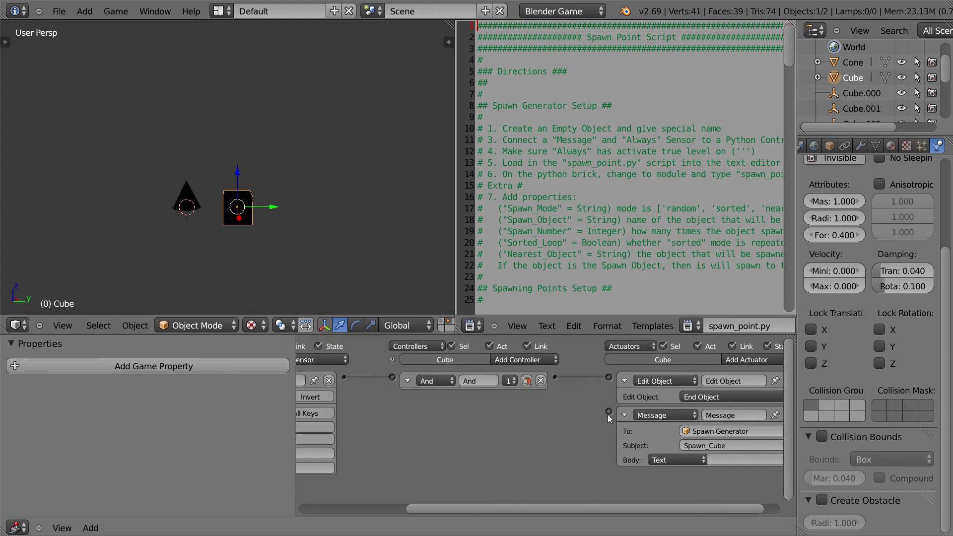
{"action": "left_click_drag", "start_coordinate": [608, 412], "coordinate": [555, 377]}
{"action": "scroll", "coordinate": [522, 429], "scroll_direction": "down", "scroll_amount": 2}
{"action": "middle_click_drag", "start_coordinate": [521, 429], "coordinate": [549, 425]}
{"action": "scroll", "coordinate": [551, 427], "scroll_direction": "down", "scroll_amount": 2}
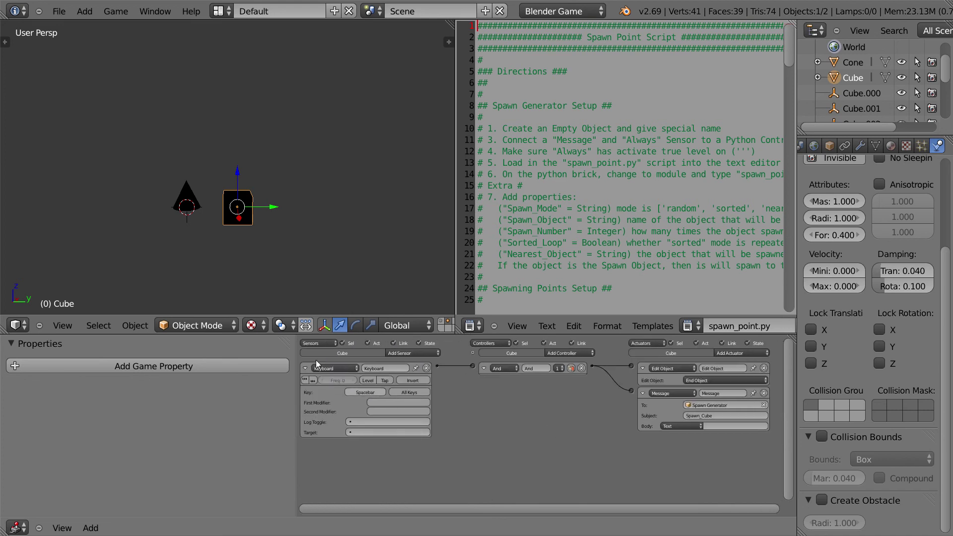
- Test-run the game from layer 1 with the cube's new logic, and select the floor plane
{"action": "key", "text": "p"}
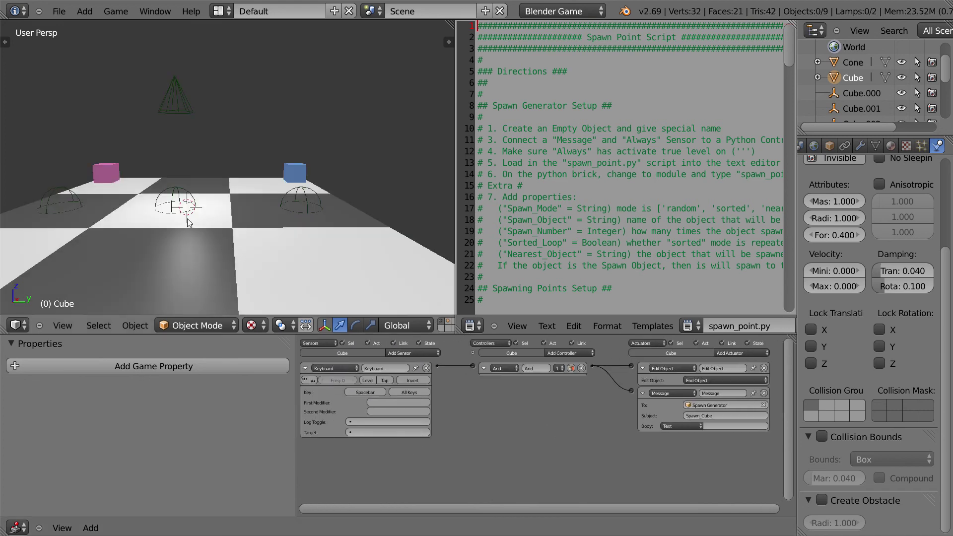
{"action": "key", "text": "Escape"}
{"action": "right_click", "coordinate": [227, 237]}
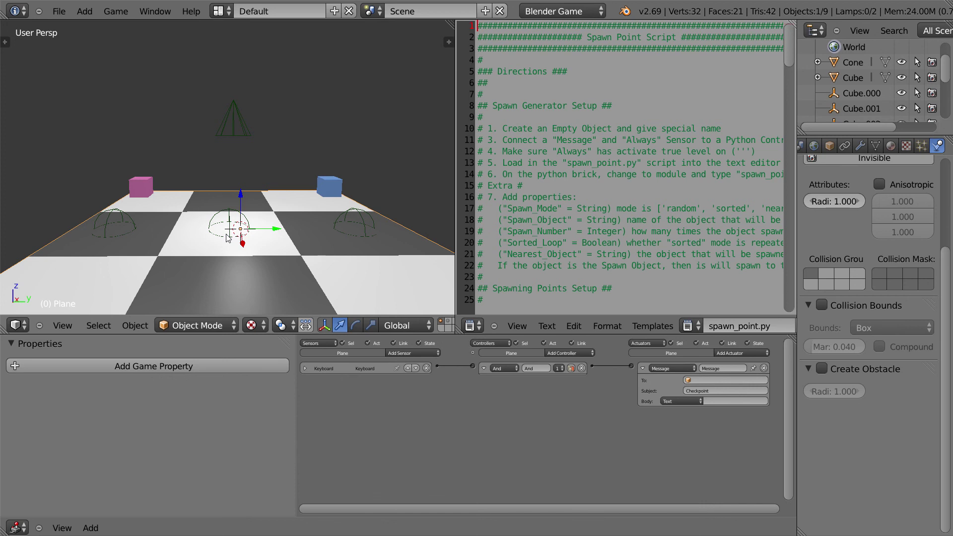
- Test-run the game, and set the Spawn Generator's Spawn_Mode property to sorted
{"action": "key", "text": "p"}
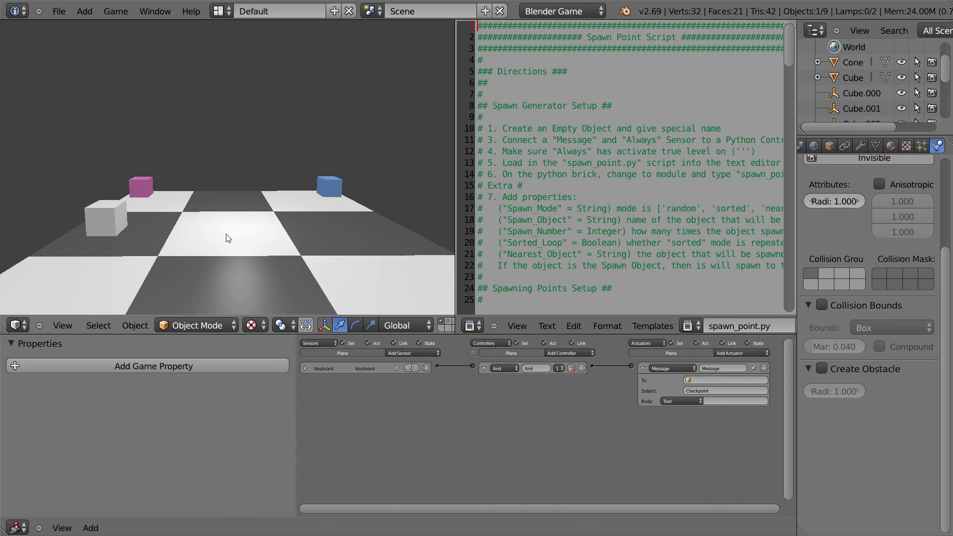
{"action": "key", "text": "Escape"}
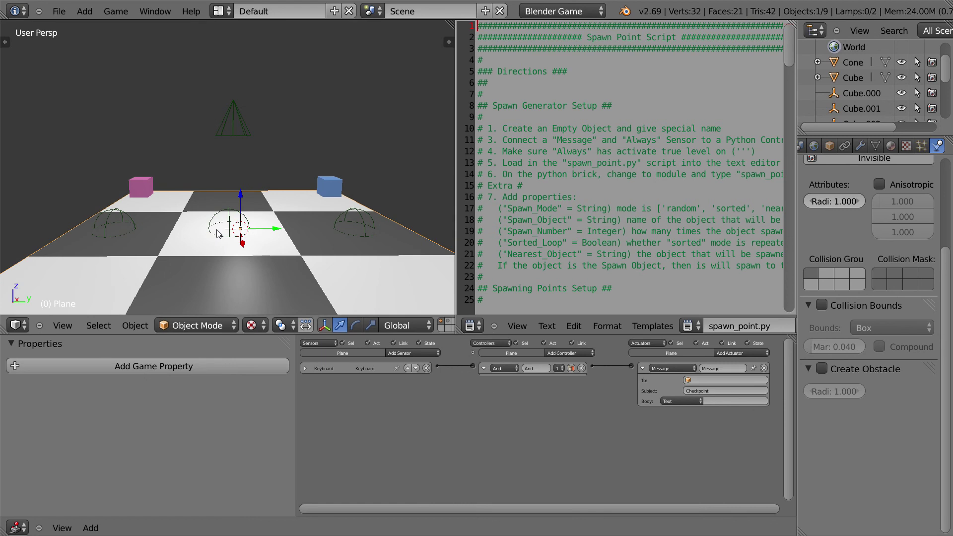
{"action": "right_click", "coordinate": [233, 122]}
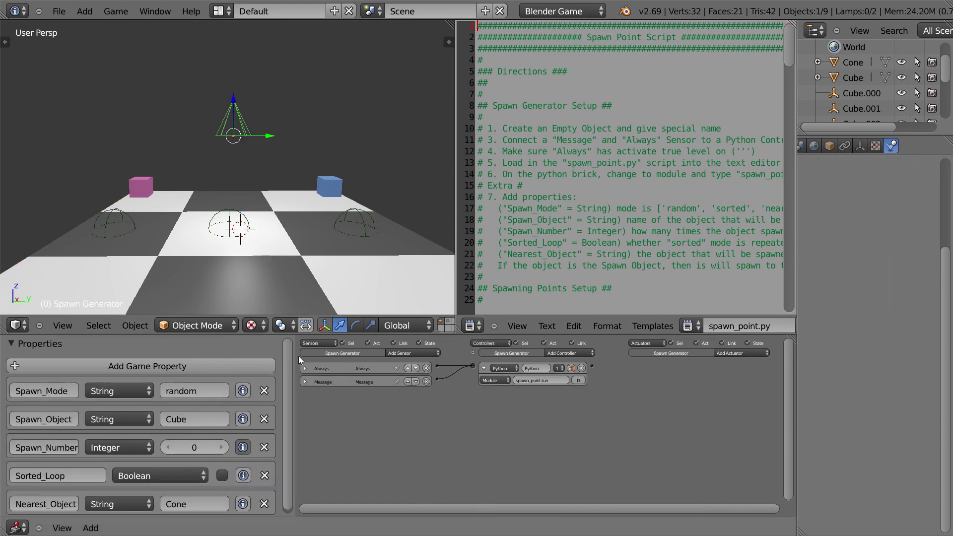
{"action": "scroll", "coordinate": [290, 374], "scroll_direction": "down", "scroll_amount": 1}
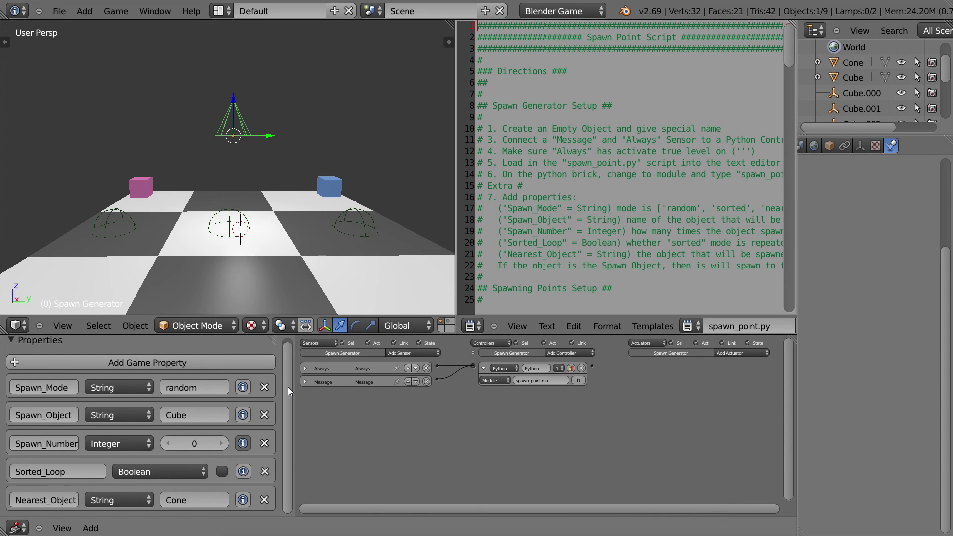
{"action": "scroll", "coordinate": [288, 386], "scroll_direction": "up", "scroll_amount": 1}
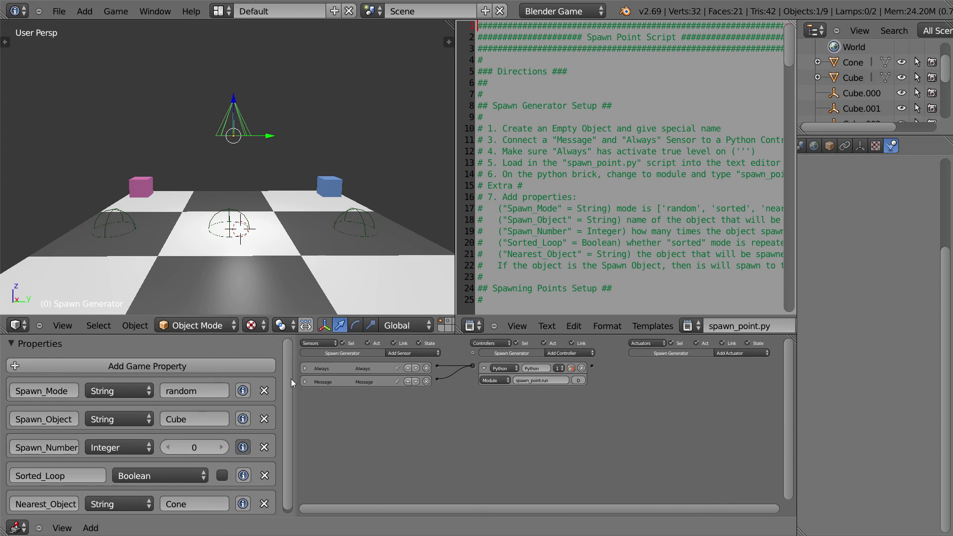
{"action": "scroll", "coordinate": [283, 390], "scroll_direction": "down", "scroll_amount": 1}
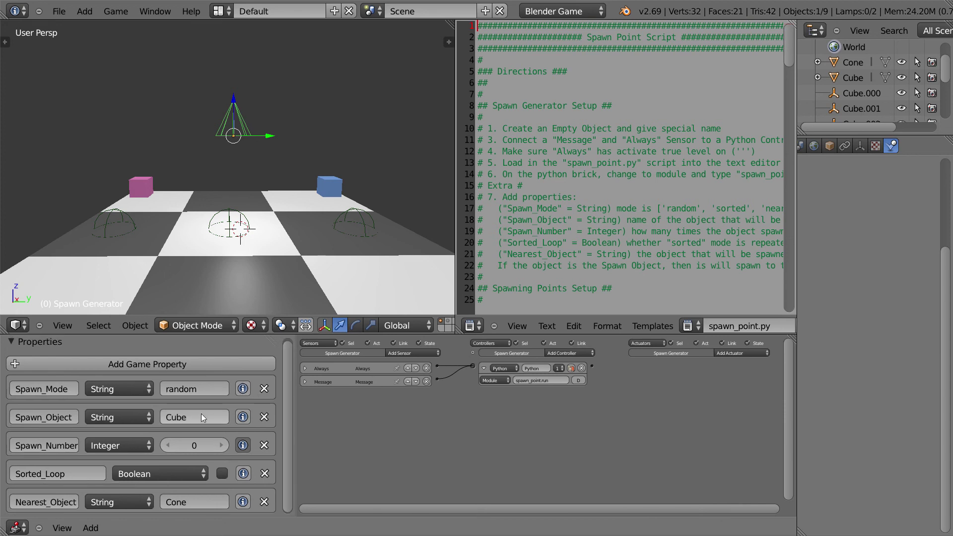
{"action": "left_click", "coordinate": [204, 388]}
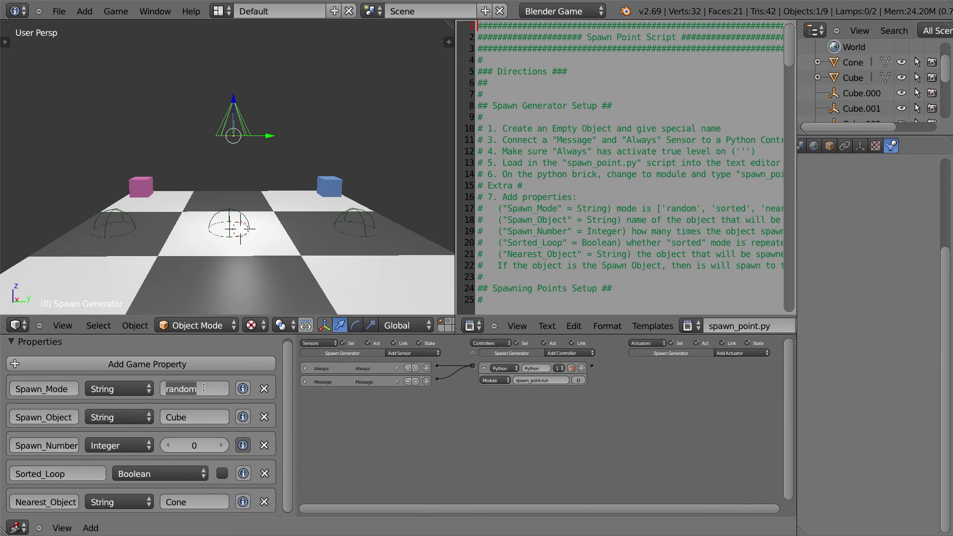
{"action": "type", "text": "sorted"}
{"action": "key", "text": "Return"}
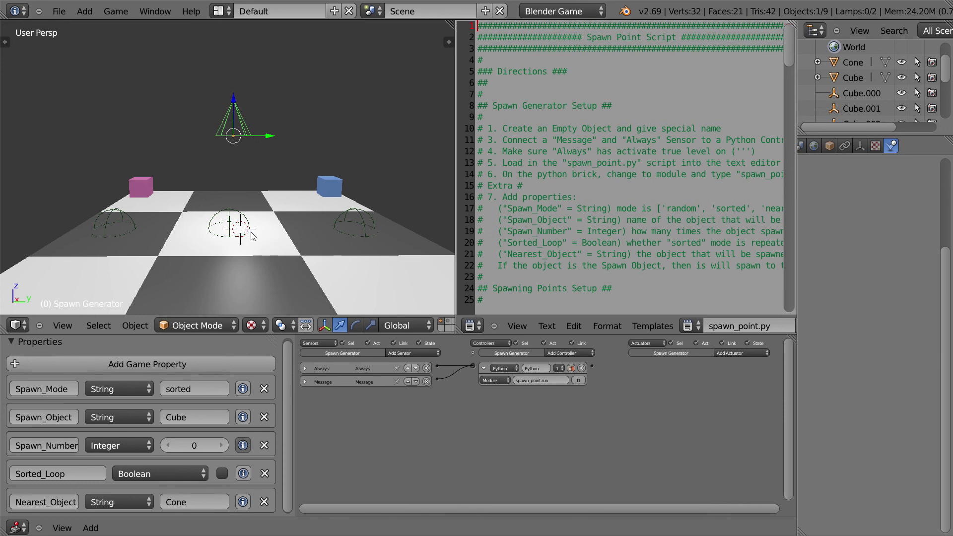
- Add an enlarged upright plane near the centre of the checkered floor, rotated 90 degrees about X
{"action": "key", "text": "shift+a"}
{"action": "left_click", "coordinate": [302, 237]}
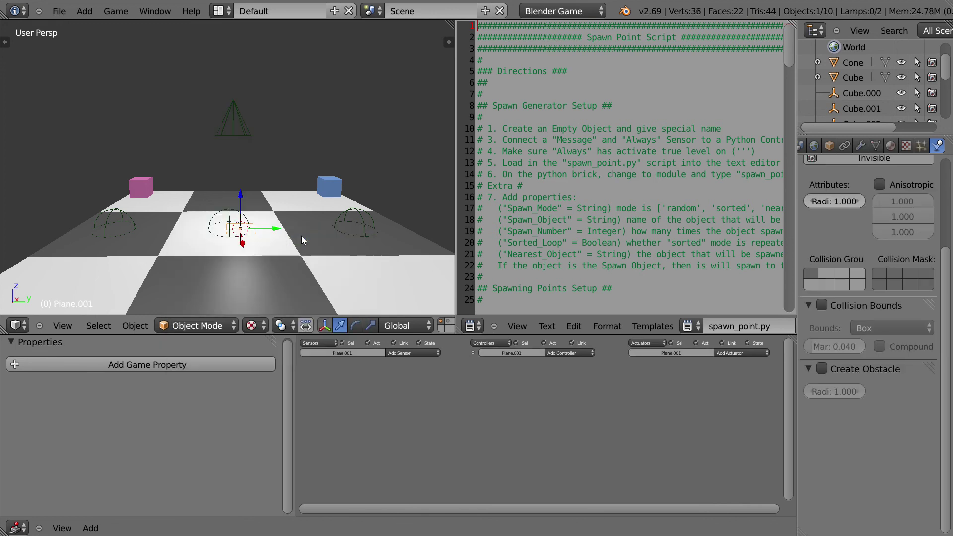
{"action": "type", "text": "r"}
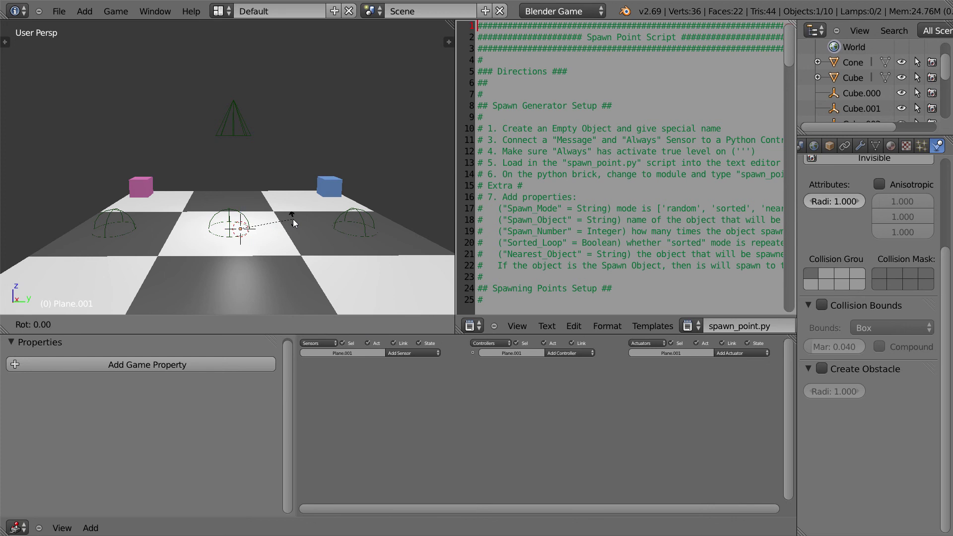
{"action": "type", "text": "x90"}
{"action": "key", "text": "Return"}
{"action": "key", "text": "s"}
{"action": "left_click", "coordinate": [440, 227]}
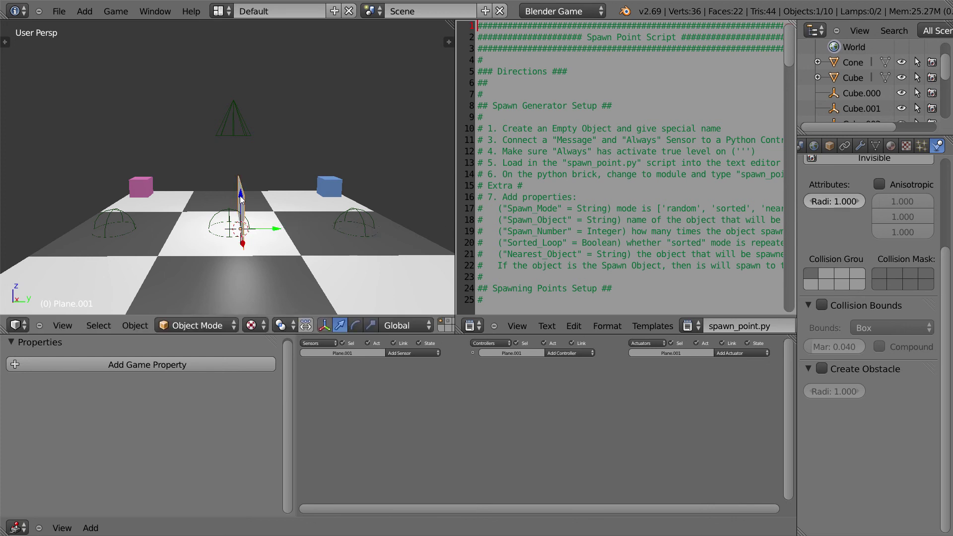
{"action": "mouse_move", "coordinate": [270, 217]}
{"action": "middle_mouse_down"}
{"action": "mouse_move", "coordinate": [323, 228]}
{"action": "mouse_move", "coordinate": [276, 229]}
{"action": "middle_mouse_up"}
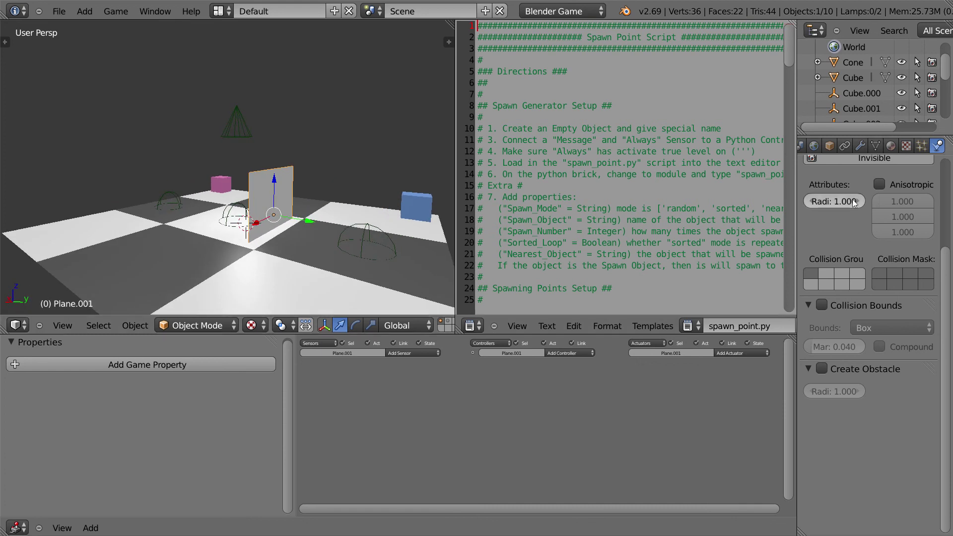
- Add a Collision sensor to the upright plane that detects the material Cube
{"action": "scroll", "coordinate": [817, 237], "scroll_direction": "up", "scroll_amount": 5}
{"action": "left_click", "coordinate": [417, 353]}
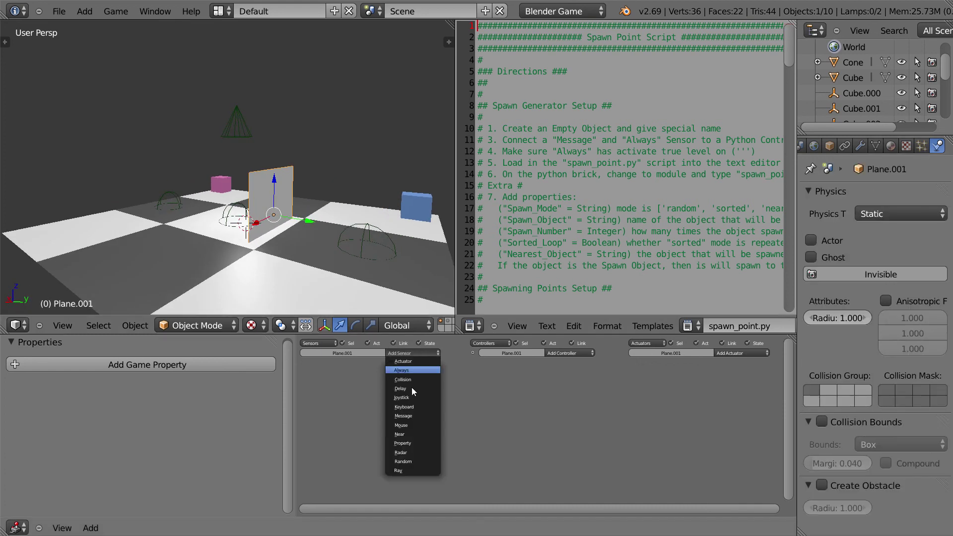
{"action": "scroll", "coordinate": [496, 401], "scroll_direction": "up", "scroll_amount": 7}
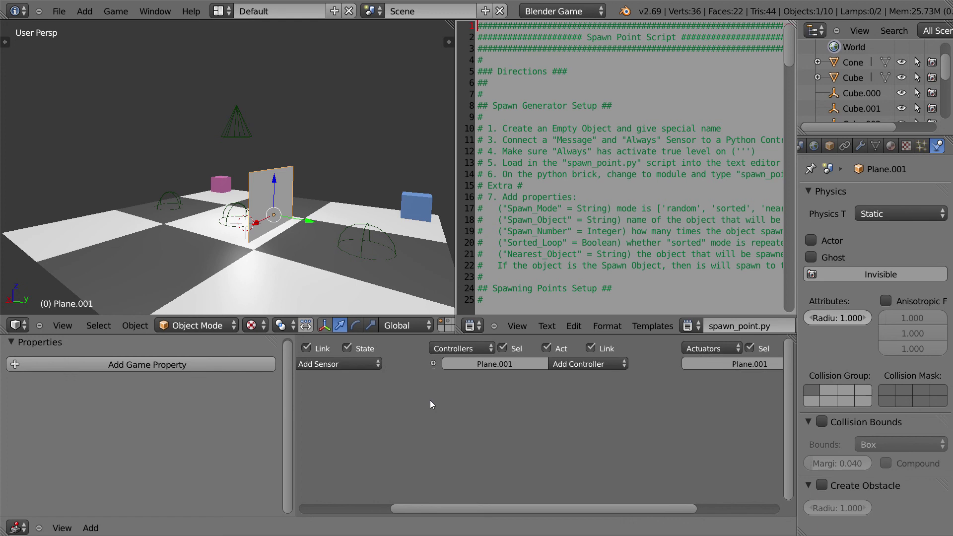
{"action": "middle_click_drag", "start_coordinate": [479, 400], "coordinate": [631, 397]}
{"action": "left_click", "coordinate": [479, 366]}
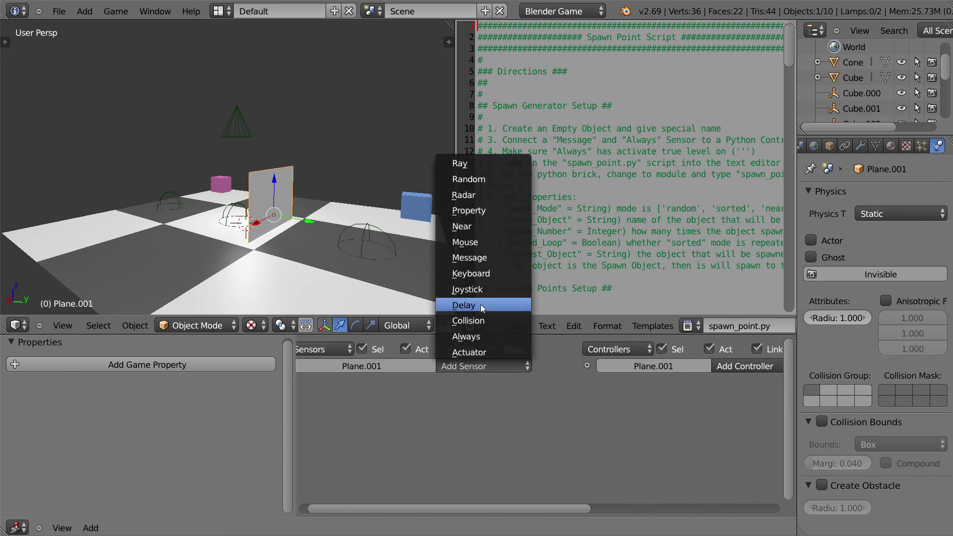
{"action": "left_click", "coordinate": [480, 319]}
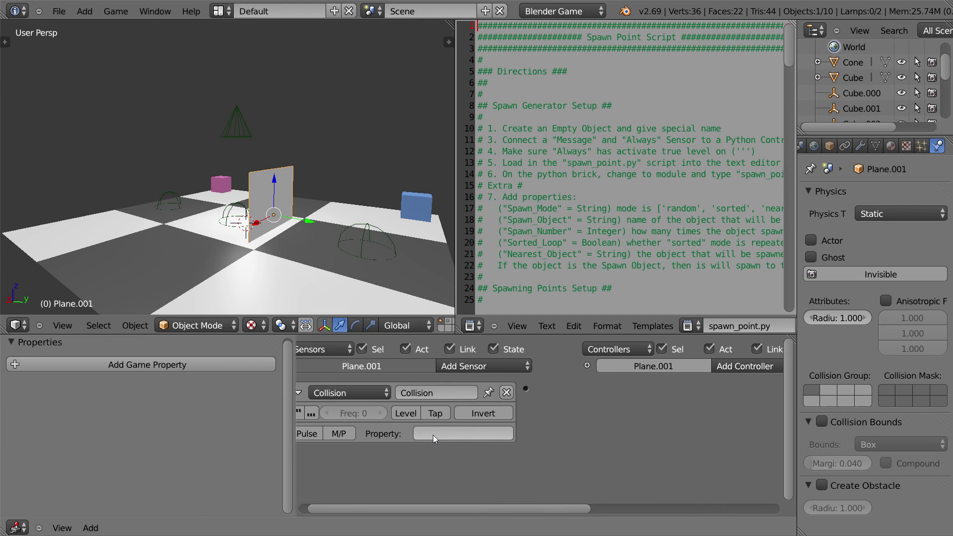
{"action": "left_click", "coordinate": [337, 435]}
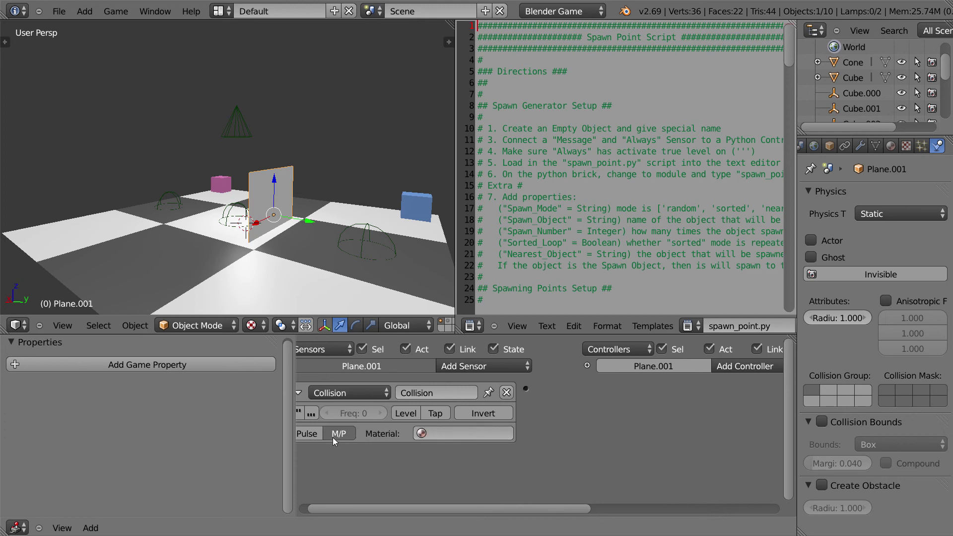
{"action": "left_click", "coordinate": [454, 433]}
{"action": "left_click", "coordinate": [457, 302]}
- Add a Message actuator to the upright plane that sends the subject Checkpoint_Cube to the Spawn Generator
{"action": "scroll", "coordinate": [650, 412], "scroll_direction": "down", "scroll_amount": 10, "text": "ctrl"}
{"action": "left_click", "coordinate": [699, 367]}
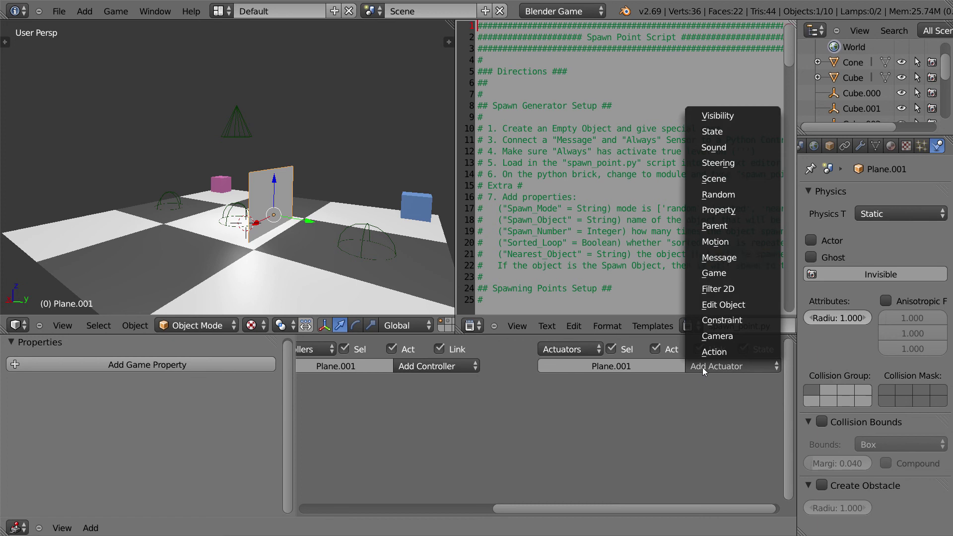
{"action": "left_click", "coordinate": [732, 259]}
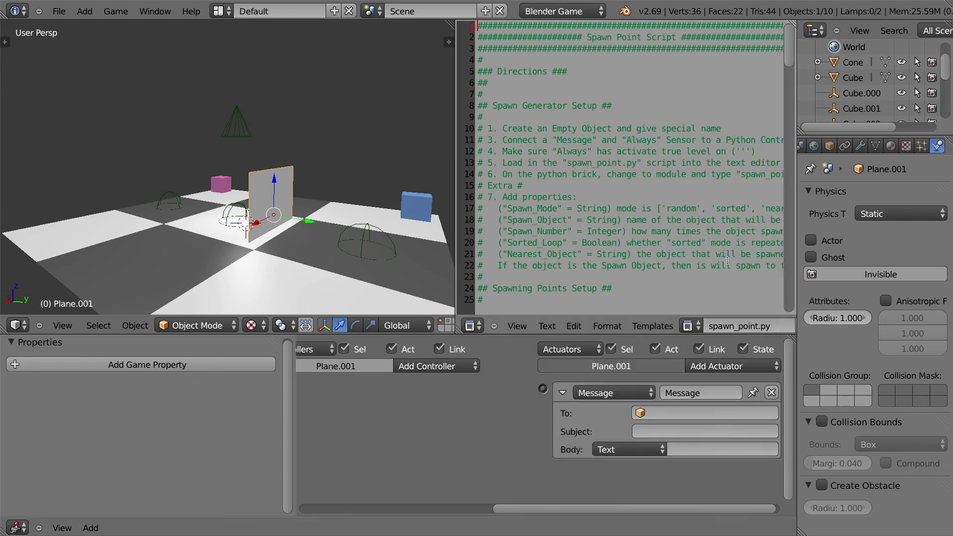
{"action": "left_click", "coordinate": [666, 413]}
{"action": "type", "text": "s"}
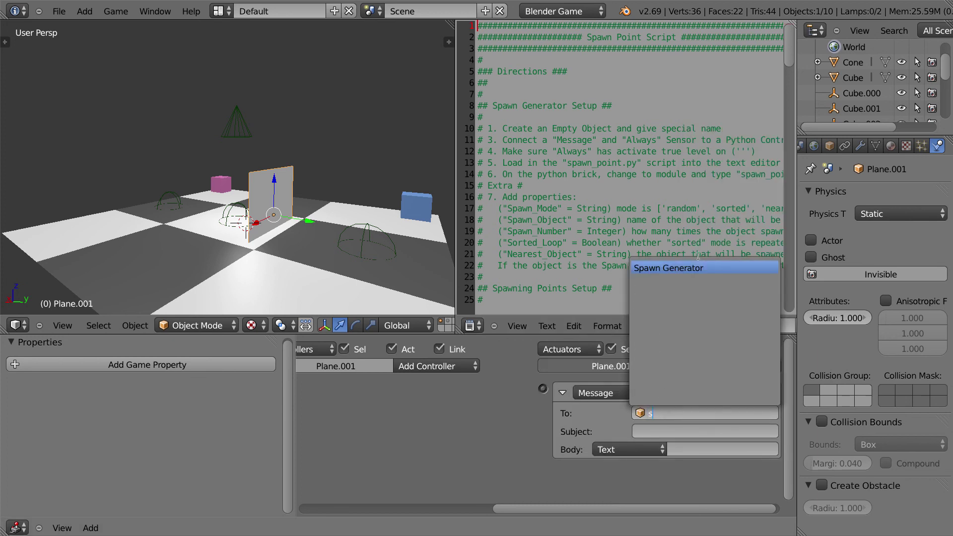
{"action": "left_click", "coordinate": [688, 266]}
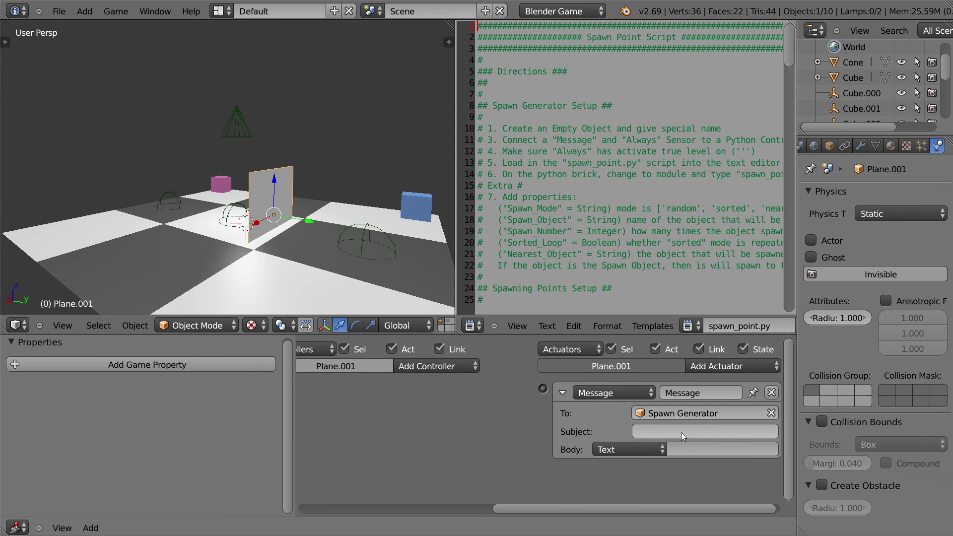
{"action": "left_click", "coordinate": [681, 431]}
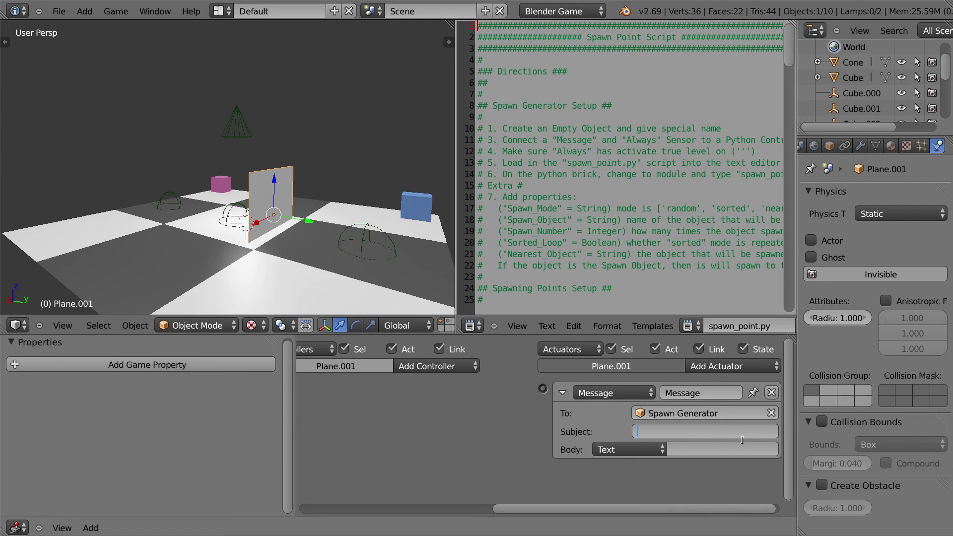
{"action": "type", "text": "Checkpoint_Cube"}
{"action": "key", "text": "Return"}
- Link the Collision sensor through an And controller to the Message actuator and a new Edit Object actuator set to End Object
{"action": "scroll", "coordinate": [450, 415], "scroll_direction": "down", "scroll_amount": 3}
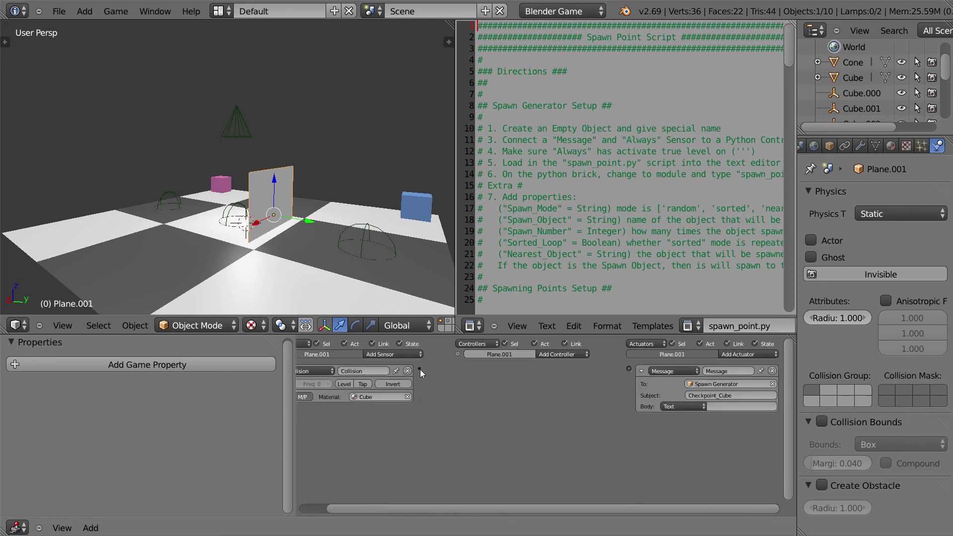
{"action": "left_click_drag", "start_coordinate": [419, 369], "coordinate": [628, 369]}
{"action": "left_click", "coordinate": [732, 355]}
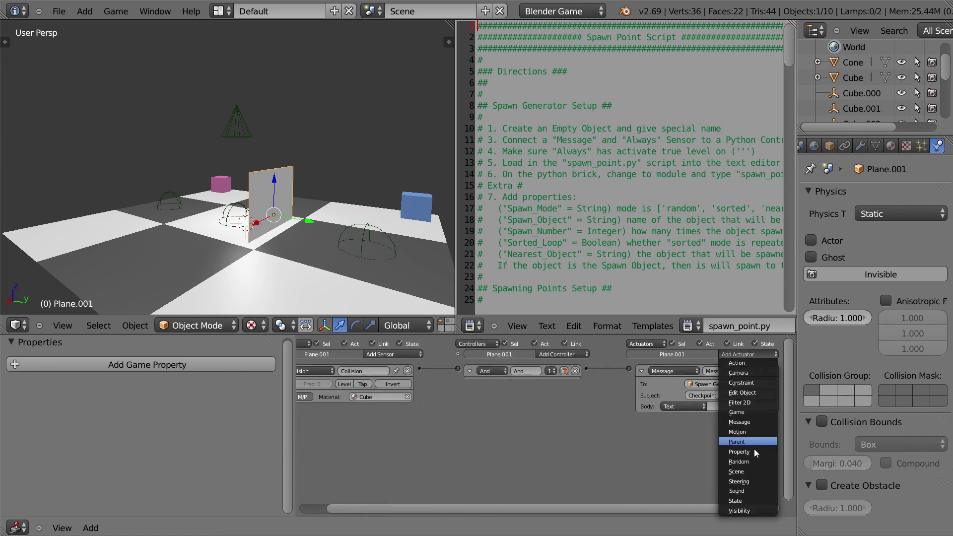
{"action": "left_click", "coordinate": [749, 393]}
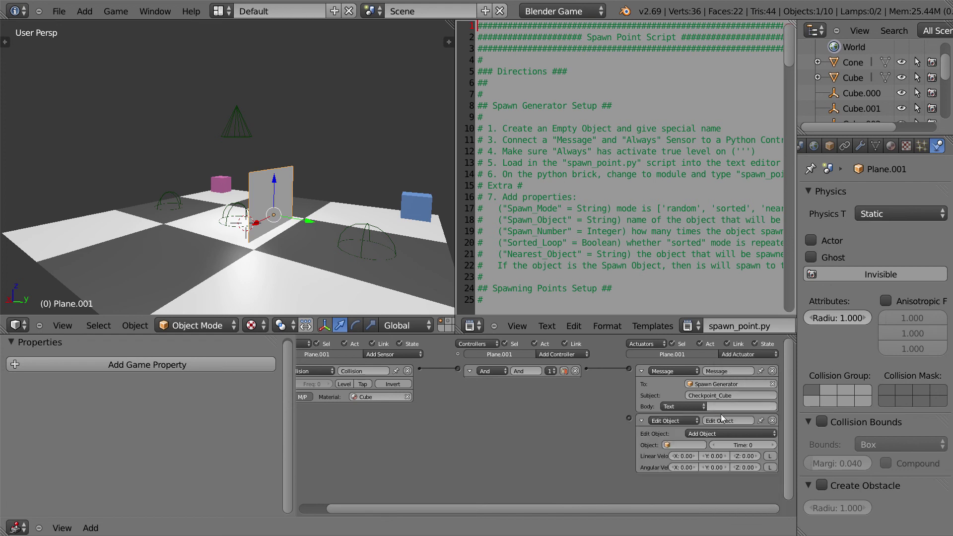
{"action": "left_click_drag", "start_coordinate": [586, 368], "coordinate": [628, 419]}
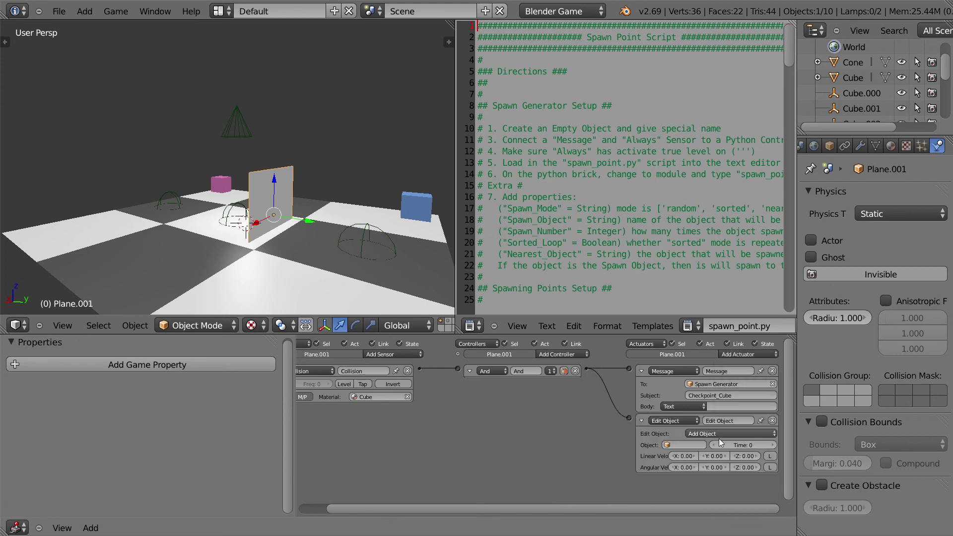
{"action": "left_click", "coordinate": [719, 435]}
{"action": "left_click", "coordinate": [722, 414]}
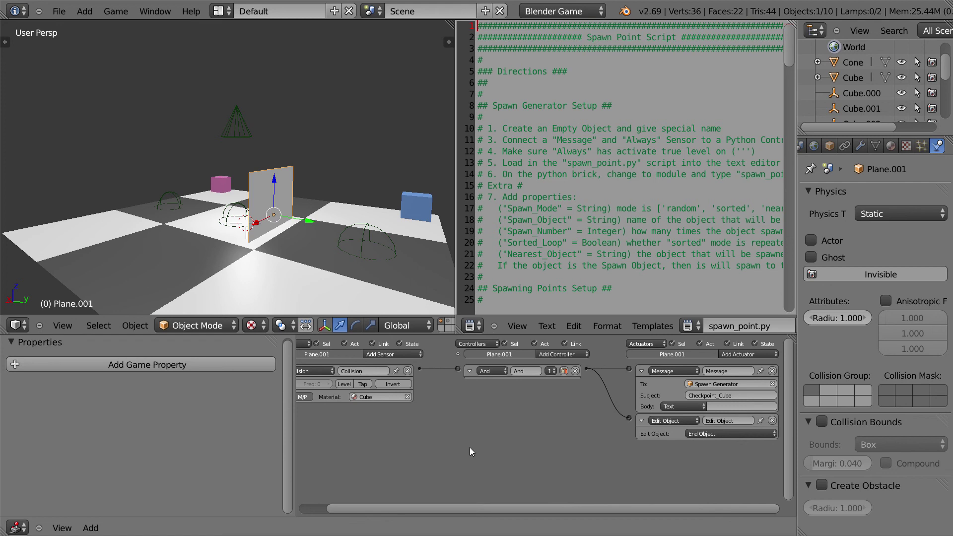
- Duplicate the checkpoint plane about 7.08 units along negative Y
{"action": "middle_click_drag", "start_coordinate": [469, 447], "coordinate": [536, 437]}
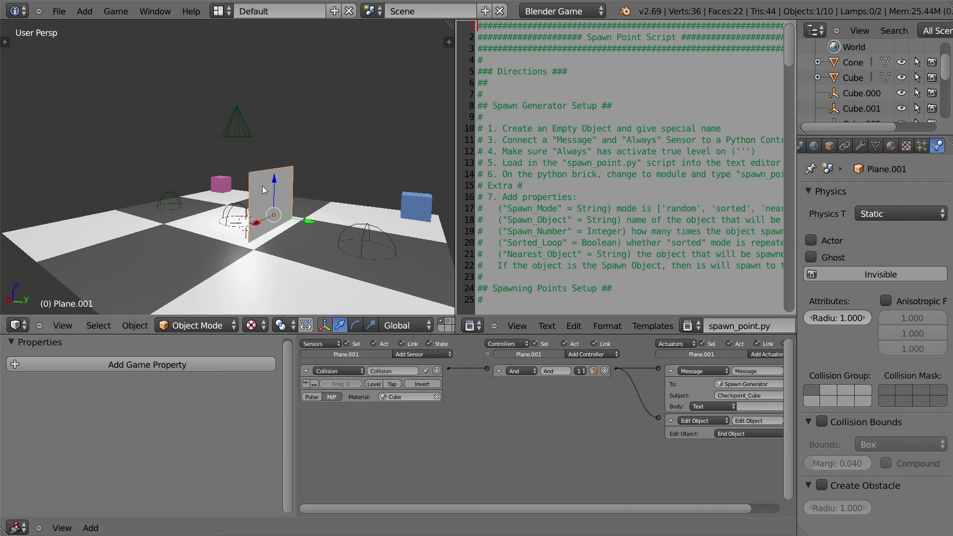
{"action": "middle_click_drag", "start_coordinate": [326, 207], "coordinate": [300, 223]}
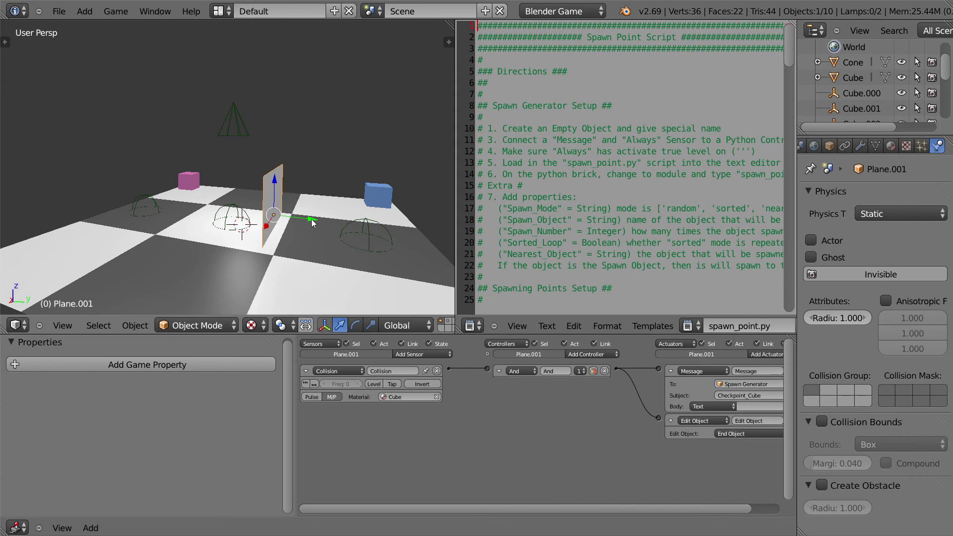
{"action": "key", "text": "shift+d"}
{"action": "key", "text": "y"}
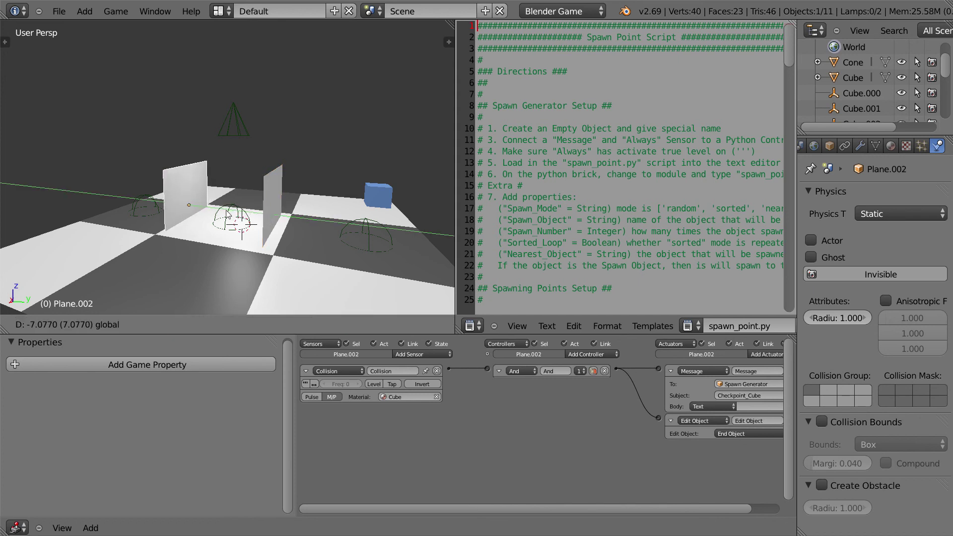
{"action": "left_click", "coordinate": [228, 214]}
{"action": "middle_click_drag", "start_coordinate": [239, 219], "coordinate": [288, 252]}
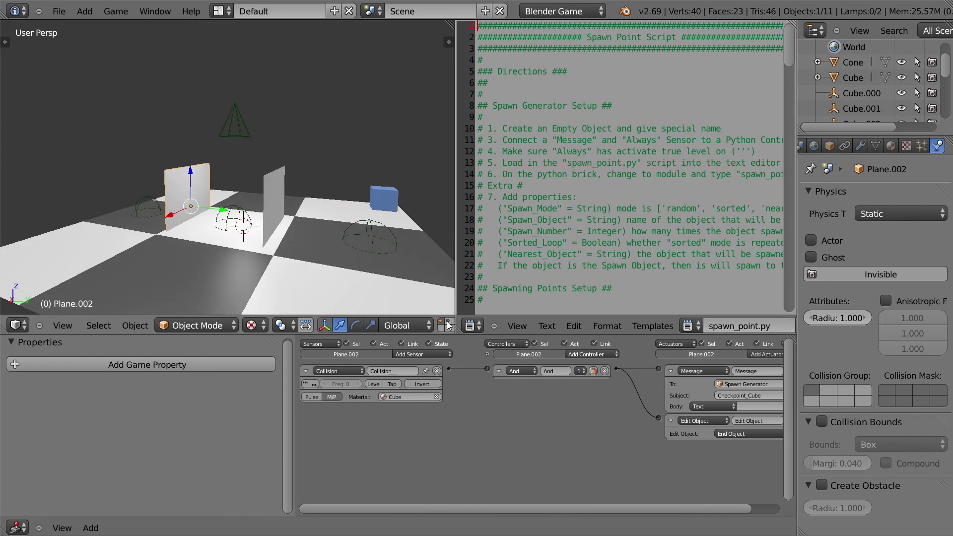
- Add a second Keyboard sensor for the W key to the cube on the hidden layer
{"action": "left_click", "coordinate": [448, 325]}
{"action": "right_click", "coordinate": [298, 233]}
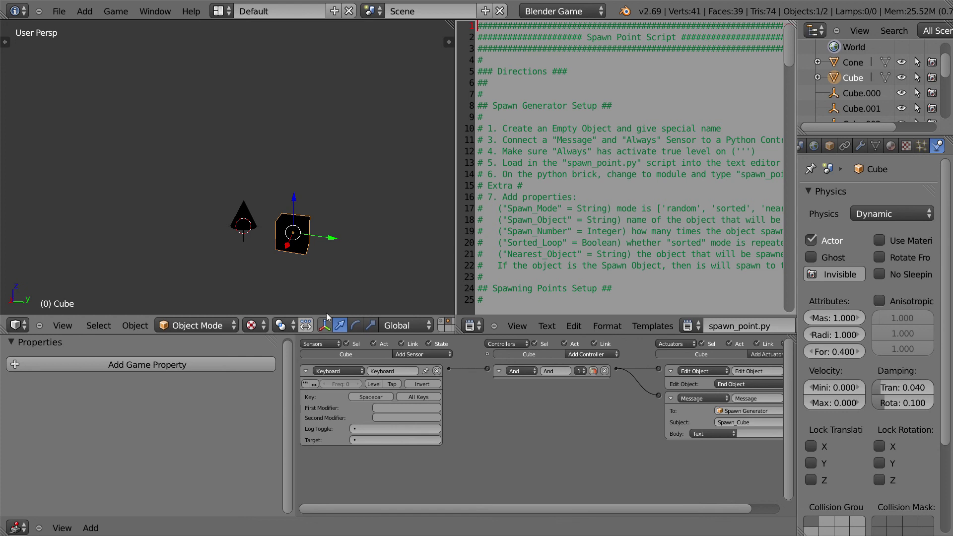
{"action": "left_click", "coordinate": [413, 354]}
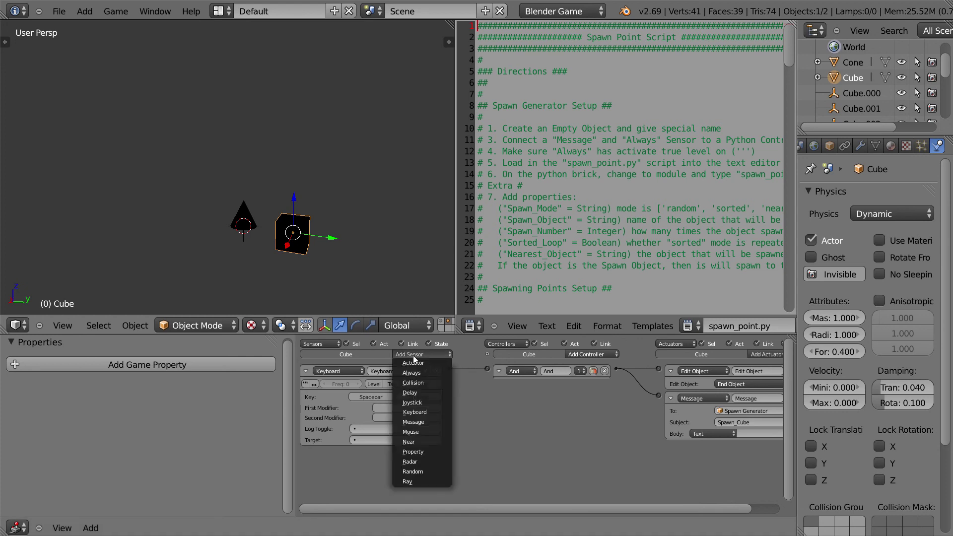
{"action": "left_click", "coordinate": [425, 413]}
{"action": "scroll", "coordinate": [522, 394], "scroll_direction": "up", "scroll_amount": 4}
{"action": "middle_click_drag", "start_coordinate": [532, 384], "coordinate": [591, 356]}
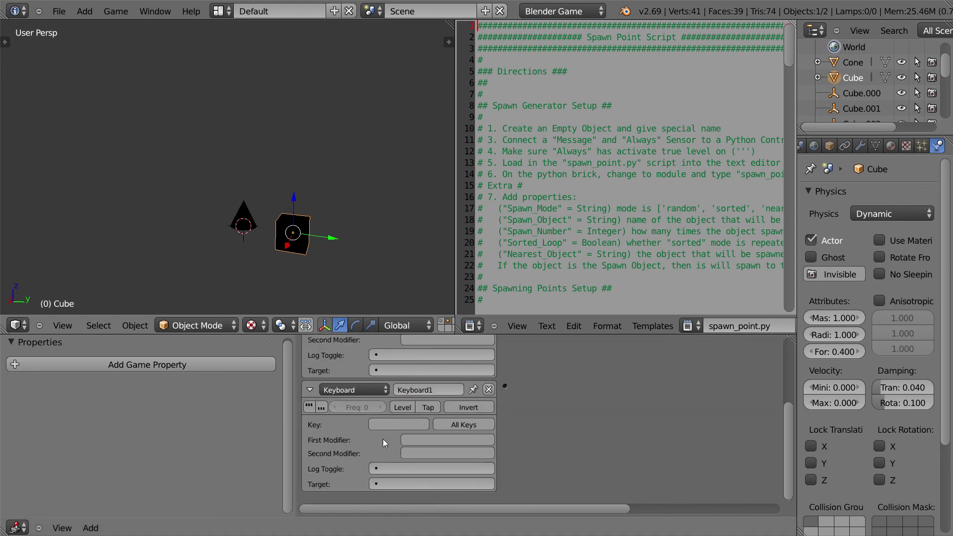
{"action": "left_click", "coordinate": [417, 426]}
{"action": "key", "text": "w"}
- Add a Motion actuator to the cube, link the W Keyboard sensor to it and set its Y location to -0.10
{"action": "scroll", "coordinate": [688, 377], "scroll_direction": "down", "scroll_amount": 4}
{"action": "middle_click_drag", "start_coordinate": [632, 403], "coordinate": [601, 435]}
{"action": "left_click", "coordinate": [736, 351]}
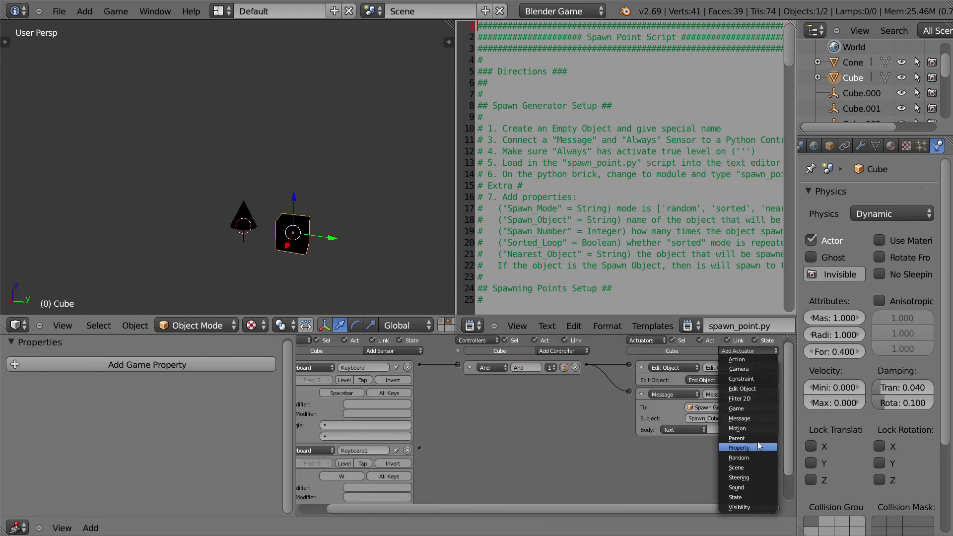
{"action": "left_click", "coordinate": [744, 429]}
{"action": "middle_click_drag", "start_coordinate": [527, 448], "coordinate": [453, 410]}
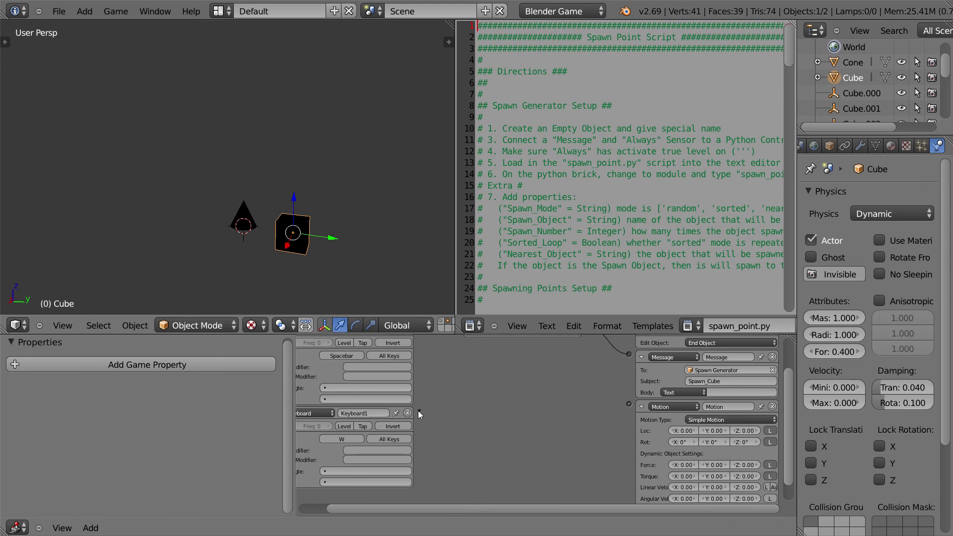
{"action": "left_click_drag", "start_coordinate": [419, 410], "coordinate": [629, 404]}
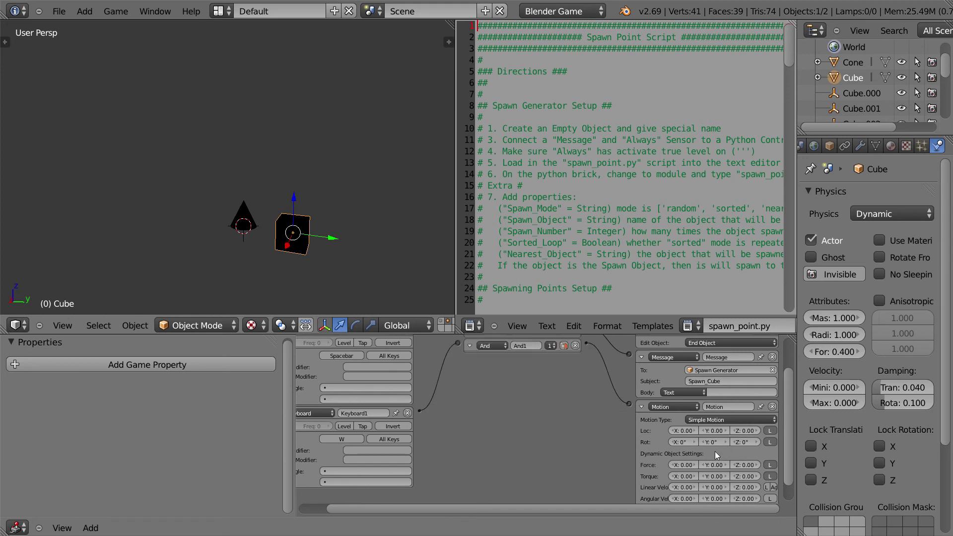
{"action": "scroll", "coordinate": [686, 433], "scroll_direction": "up", "scroll_amount": 4}
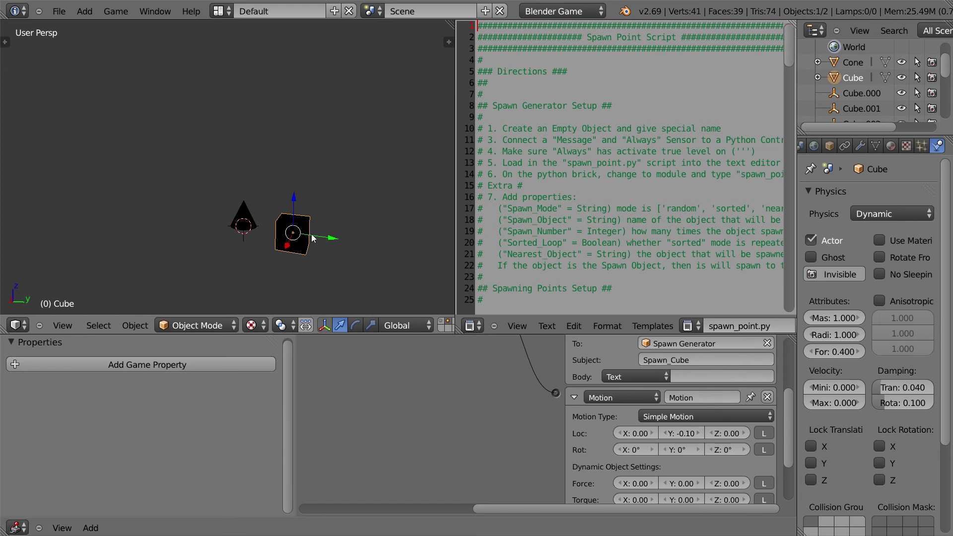
- Return to the main layer with the checkpoint planes and run the game to test the cube's movement and checkpoint respawning
{"action": "middle_click_drag", "start_coordinate": [335, 242], "coordinate": [346, 251]}
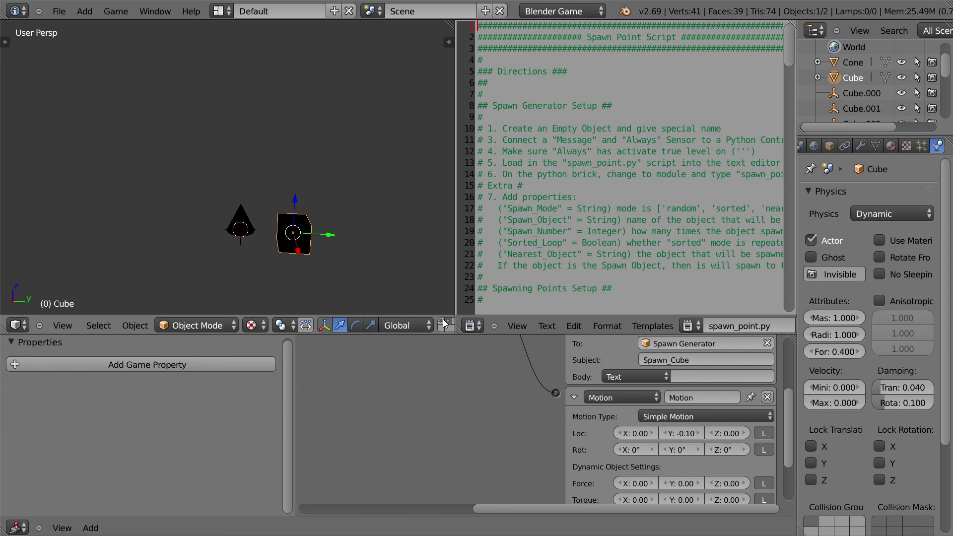
{"action": "key", "text": "p"}
{"action": "scroll", "coordinate": [291, 241], "scroll_direction": "down", "scroll_amount": 1}
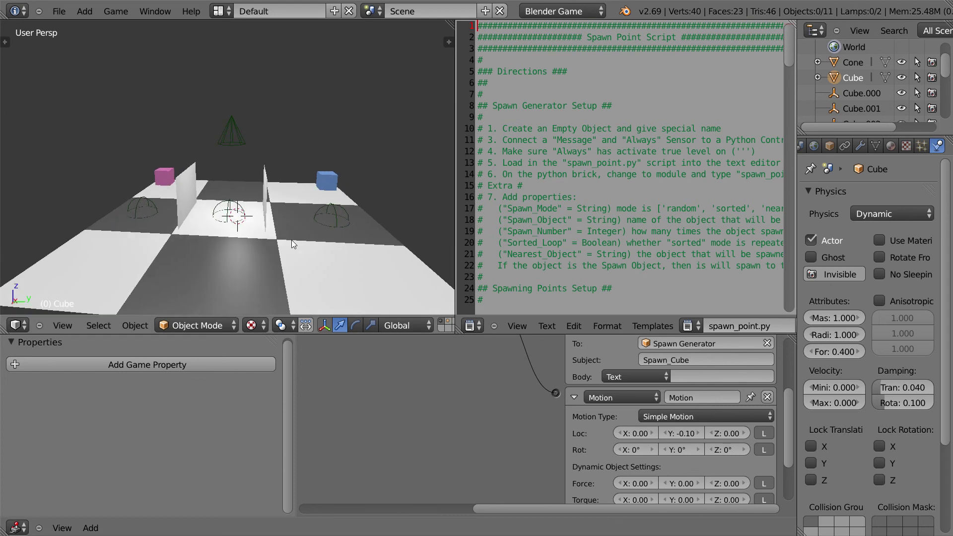
{"action": "middle_click_drag", "start_coordinate": [291, 241], "coordinate": [329, 242], "text": "shift"}
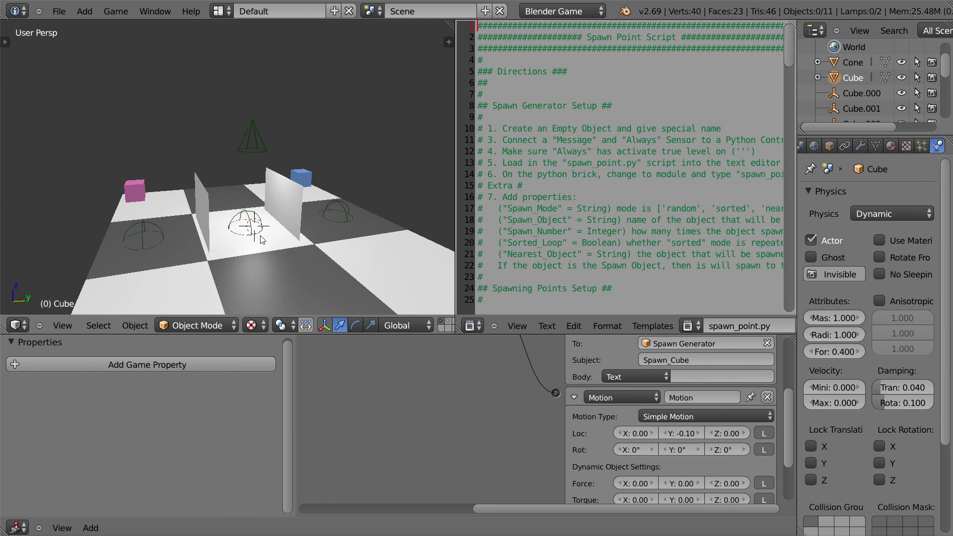
{"action": "key", "text": "p"}
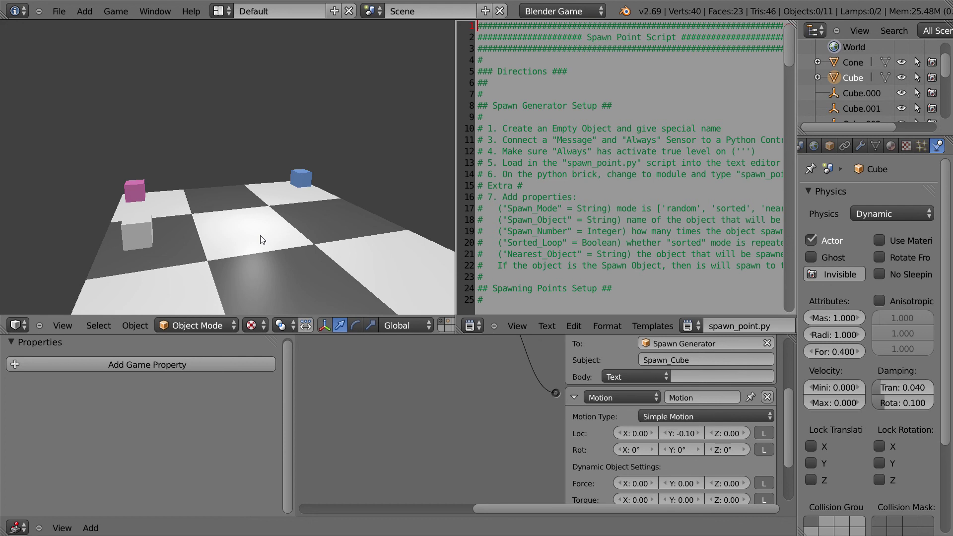
{"action": "key", "text": "Escape"}
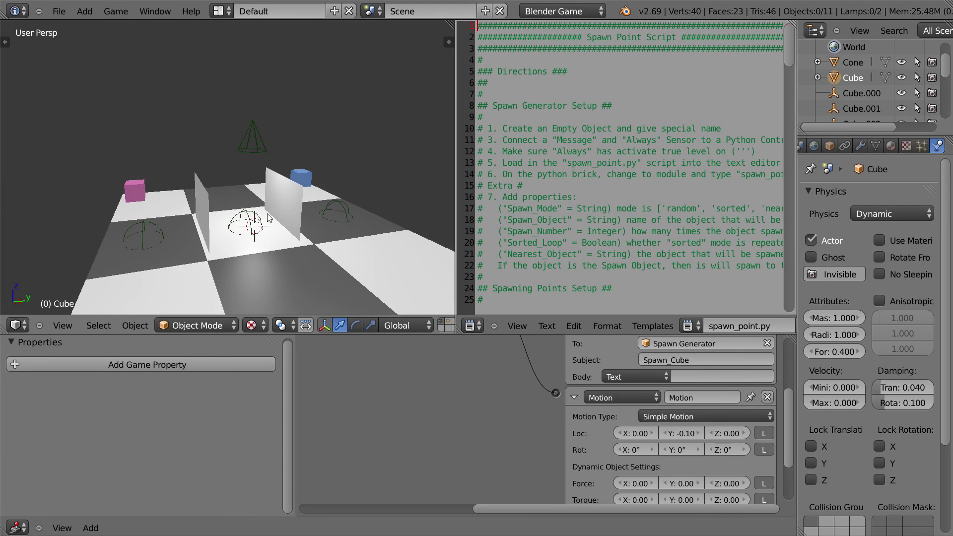
{"action": "key", "text": "p"}
{"action": "key", "text": "Escape"}
- Examine the Spawn Generator's properties and controller, the middle spawn point, the hidden layer's objects and the plane logic for the checkpoint setup
{"action": "middle_click_drag", "start_coordinate": [268, 215], "coordinate": [269, 214]}
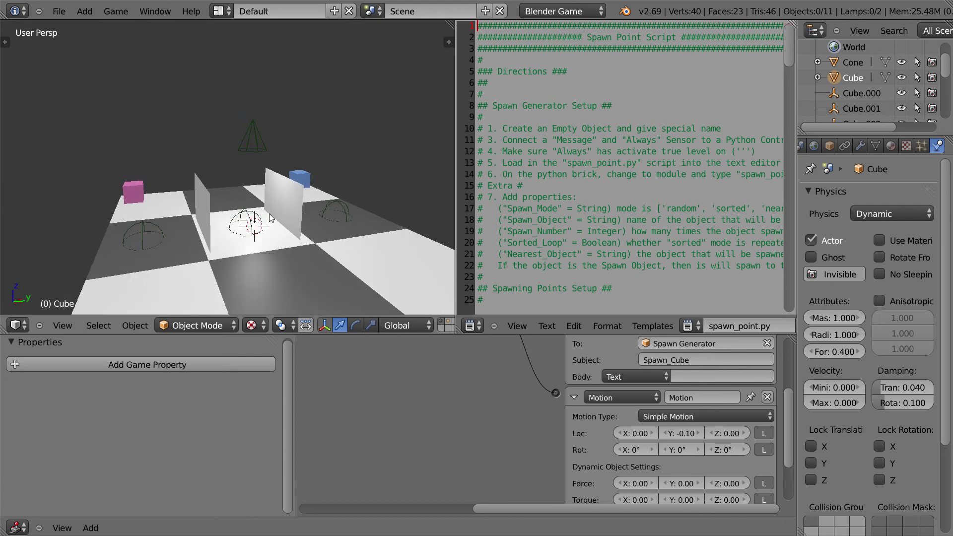
{"action": "right_click", "coordinate": [252, 147]}
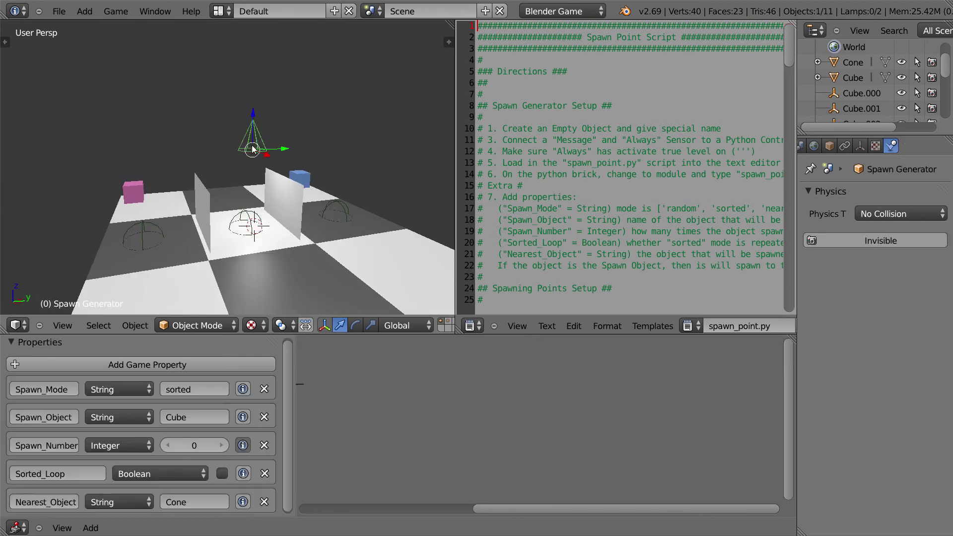
{"action": "right_click", "coordinate": [252, 223]}
{"action": "middle_click_drag", "start_coordinate": [251, 214], "coordinate": [103, 298]}
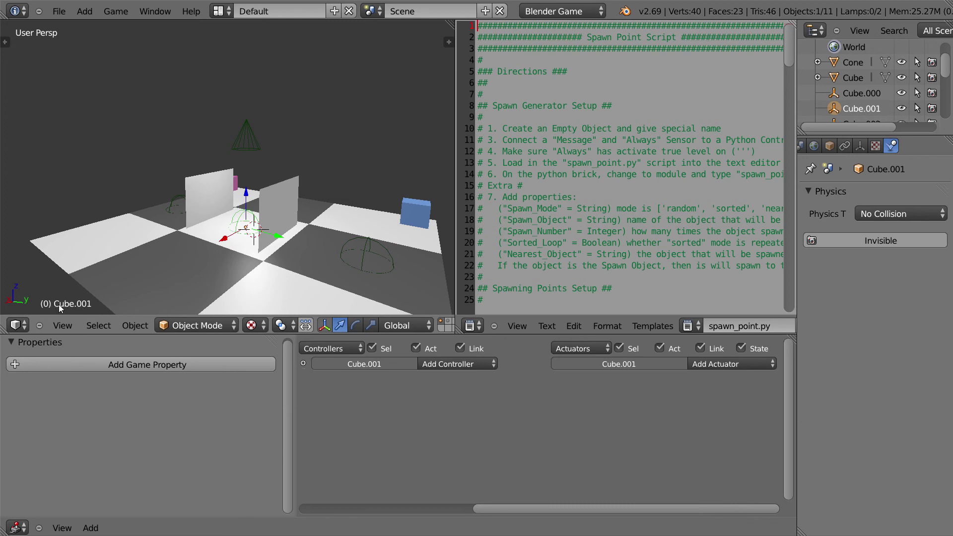
{"action": "middle_click_drag", "start_coordinate": [103, 289], "coordinate": [214, 233]}
{"action": "right_click", "coordinate": [253, 148]}
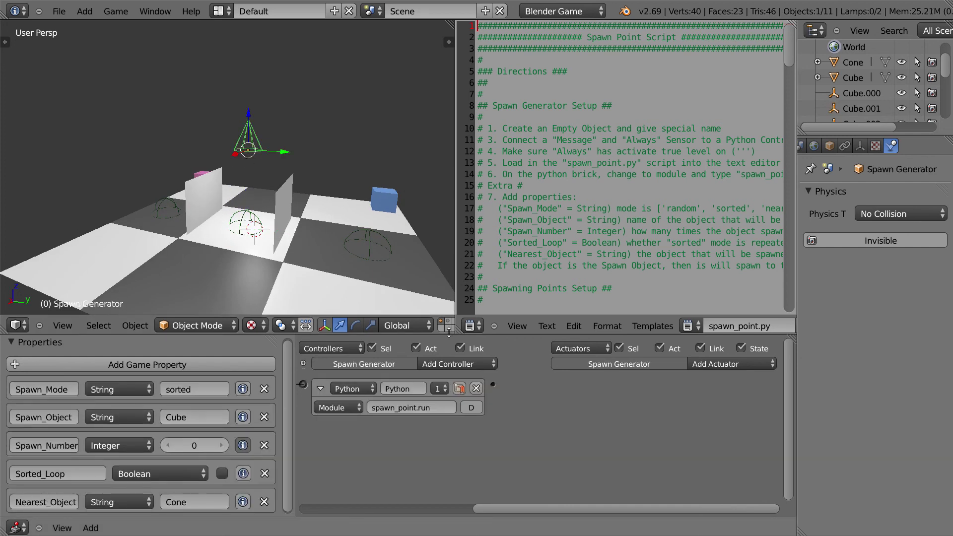
{"action": "key", "text": "p"}
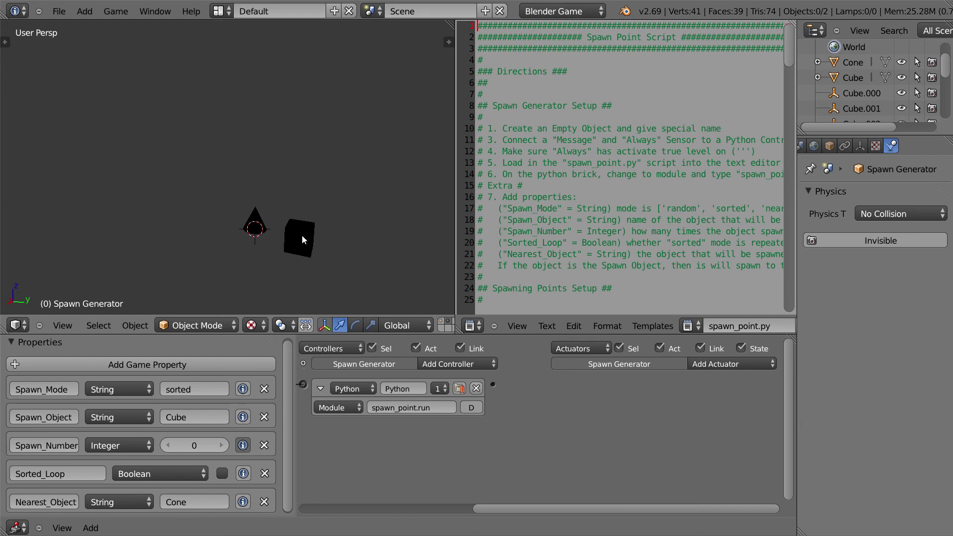
{"action": "key", "text": "Escape"}
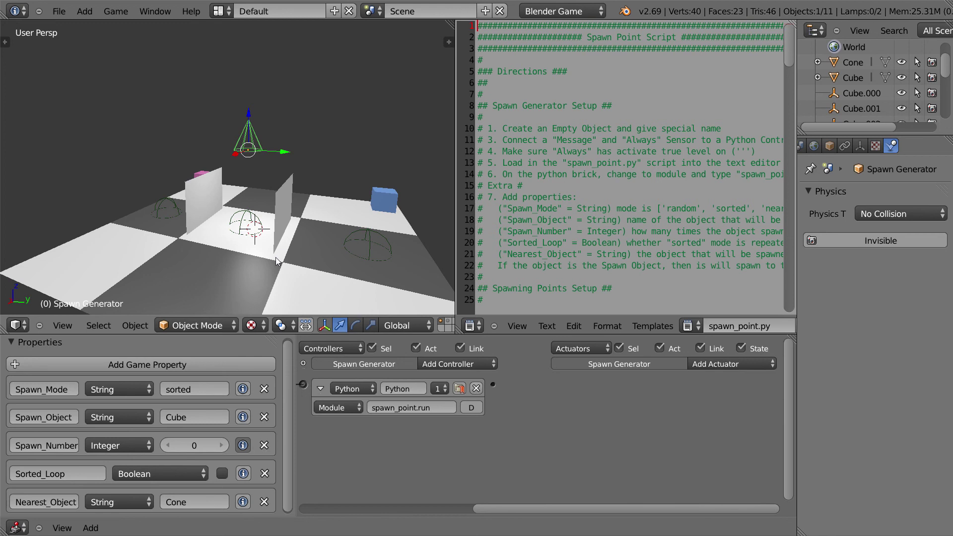
{"action": "right_click", "coordinate": [276, 225]}
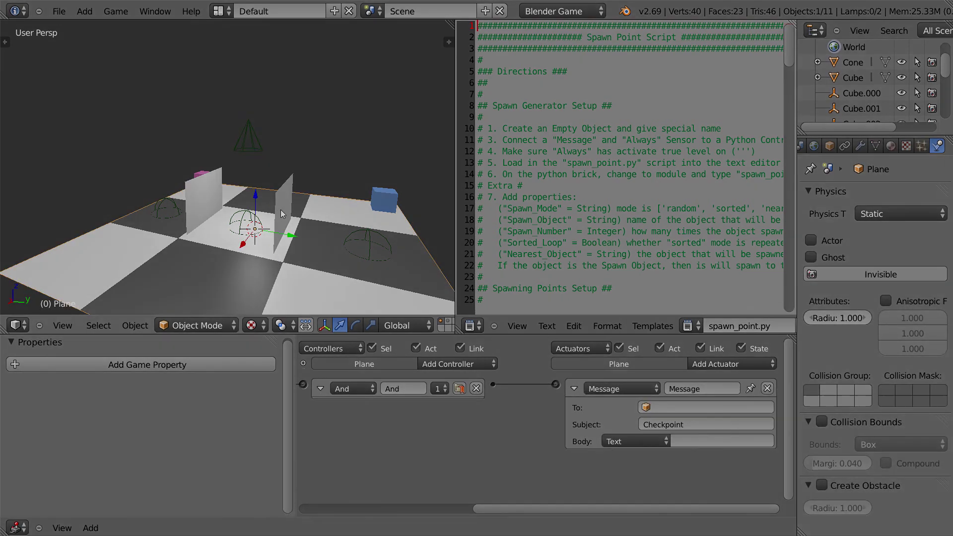